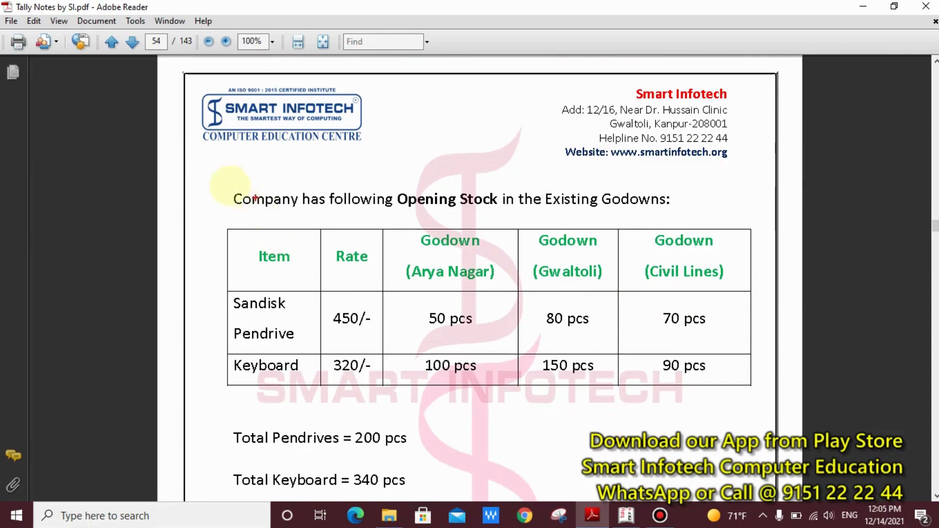
Examine the opening stock table by godown and the Rahul Traders purchase exercise in the PDF notes.
{"action": "mouse_move", "coordinate": [220, 178]}
{"action": "left_mouse_down"}
{"action": "mouse_move", "coordinate": [773, 388]}
{"action": "mouse_move", "coordinate": [708, 488]}
{"action": "mouse_move", "coordinate": [762, 494]}
{"action": "left_mouse_up"}
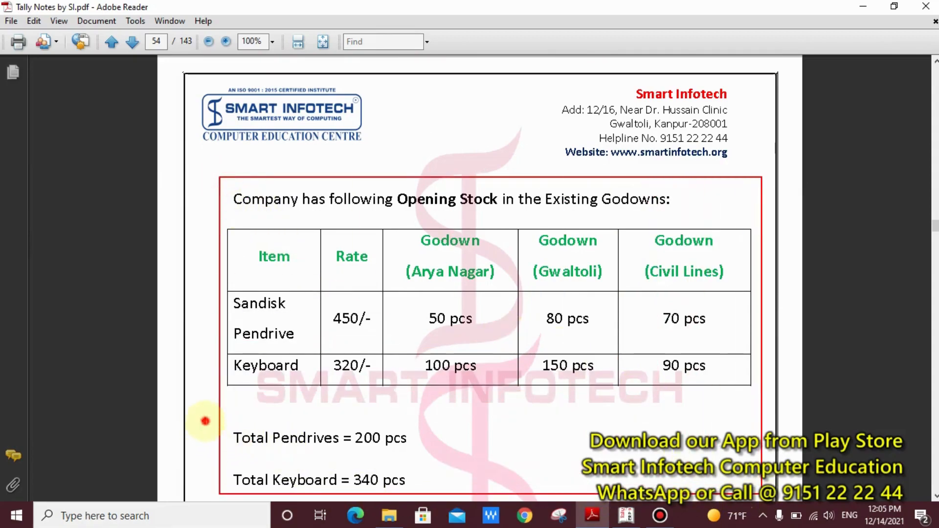
{"action": "left_click_drag", "start_coordinate": [205, 421], "coordinate": [481, 458]}
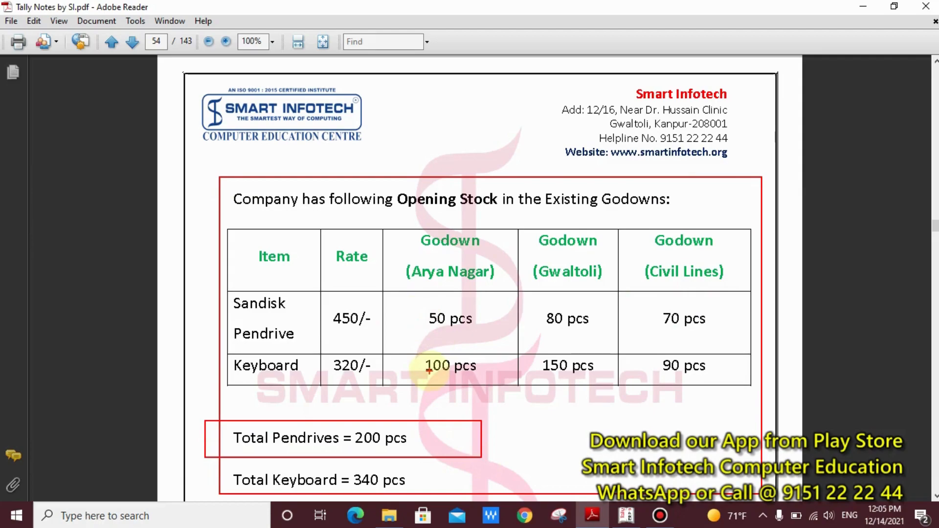
{"action": "left_click_drag", "start_coordinate": [410, 302], "coordinate": [490, 337]}
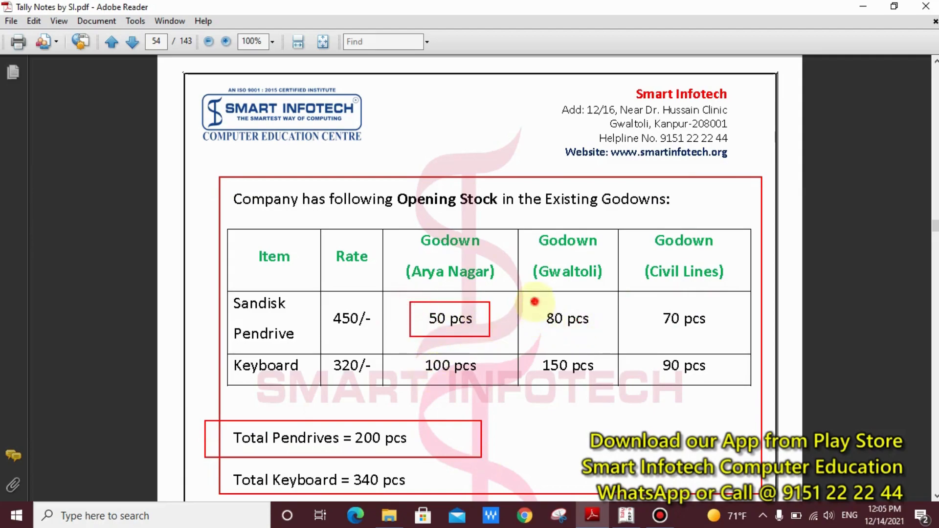
{"action": "left_click_drag", "start_coordinate": [534, 302], "coordinate": [601, 340]}
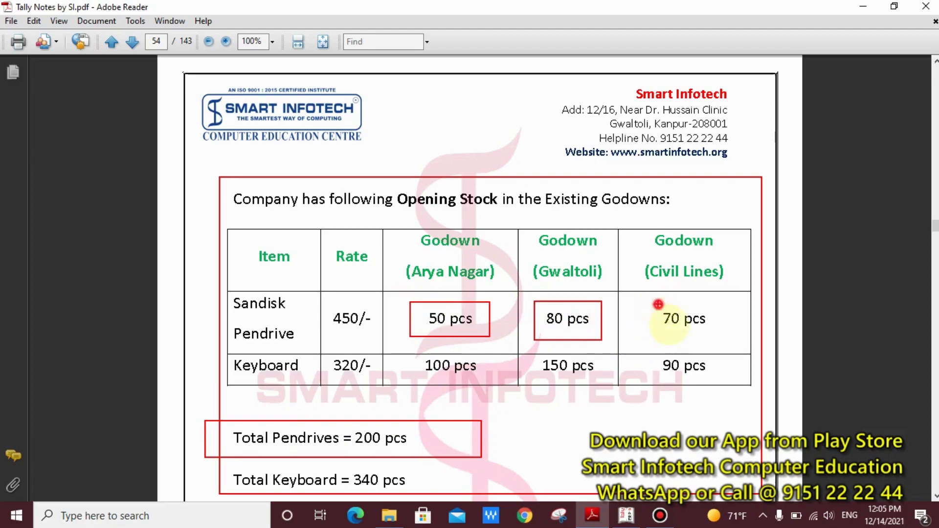
{"action": "left_click_drag", "start_coordinate": [658, 304], "coordinate": [725, 336]}
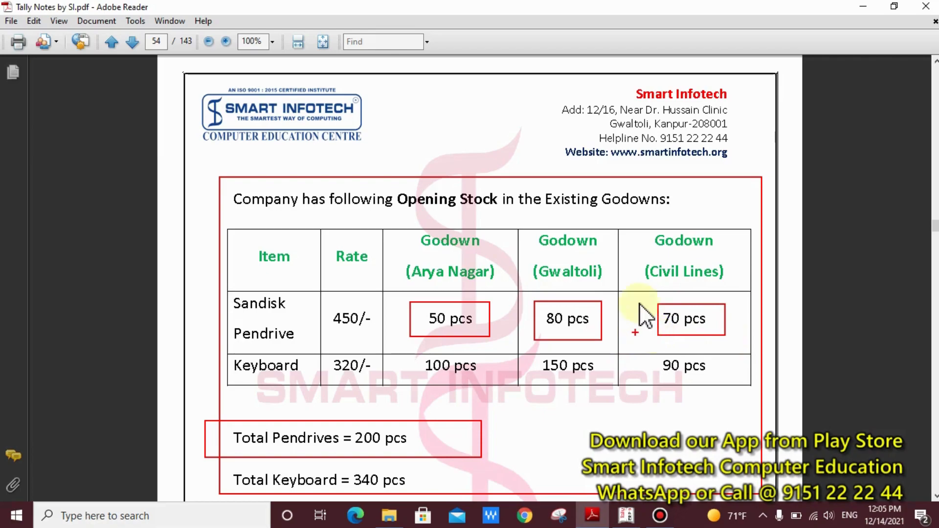
{"action": "key", "text": "Escape"}
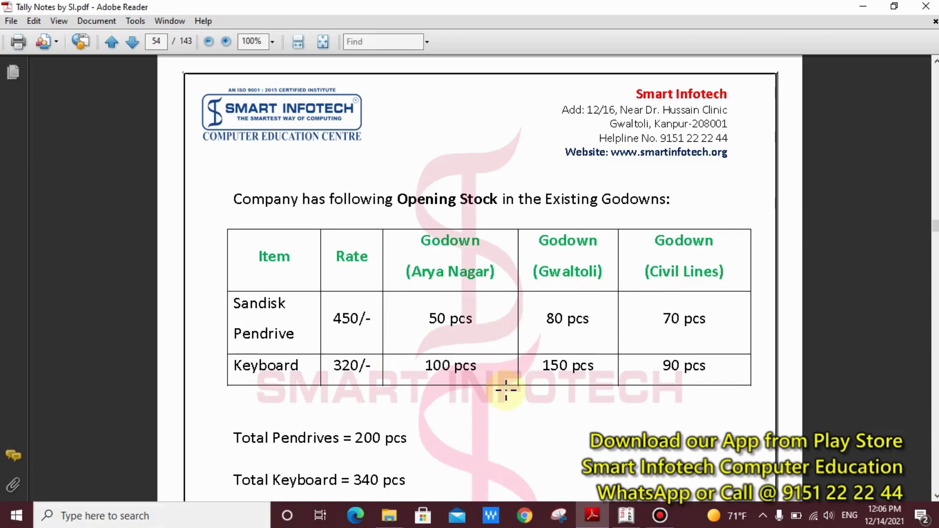
{"action": "scroll", "coordinate": [505, 390], "scroll_direction": "down", "scroll_amount": 3}
{"action": "scroll", "coordinate": [506, 390], "scroll_direction": "down", "scroll_amount": 5}
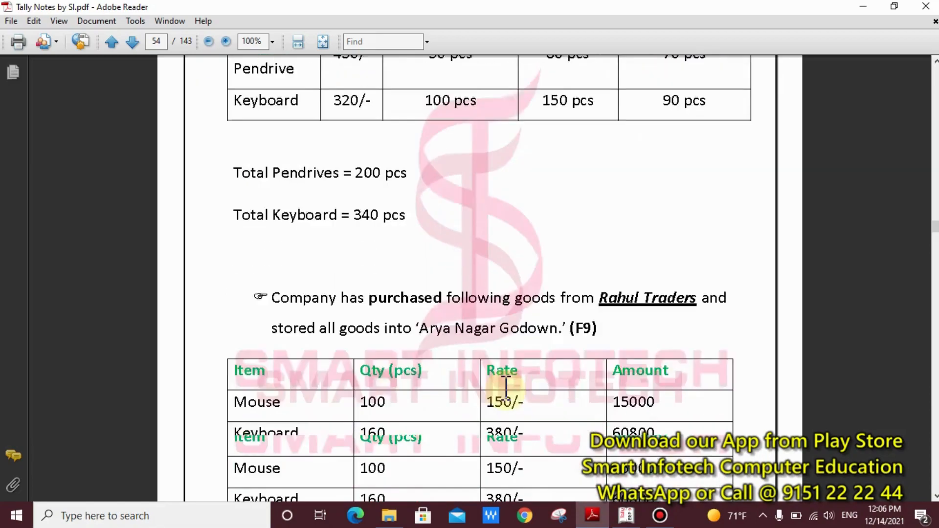
{"action": "scroll", "coordinate": [506, 391], "scroll_direction": "up", "scroll_amount": 8}
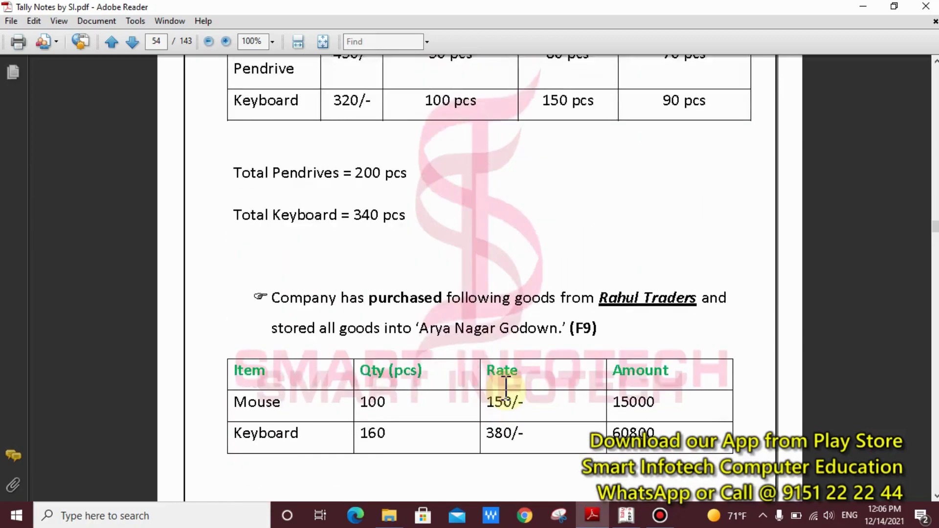
{"action": "scroll", "coordinate": [505, 389], "scroll_direction": "down", "scroll_amount": 1}
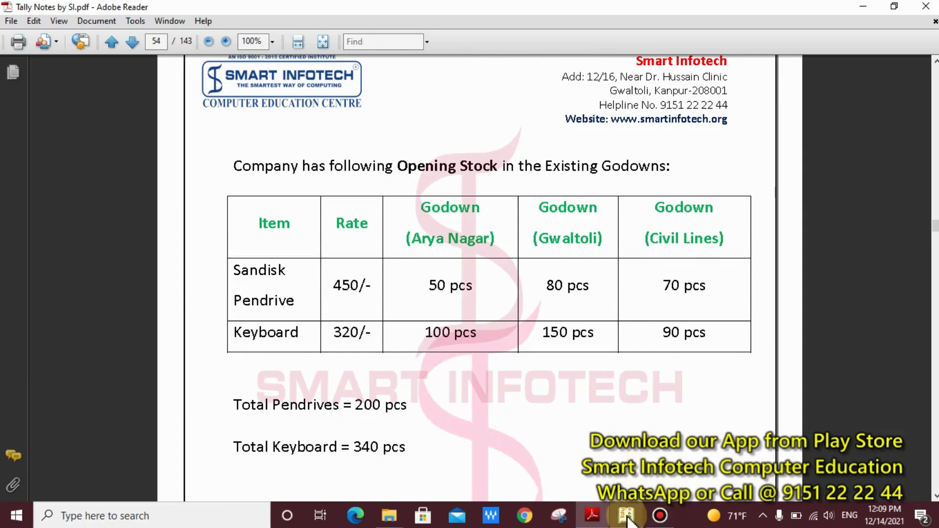
Switch to Tally.ERP 9 and open the Godowns options in the inventory masters.
{"action": "left_click", "coordinate": [626, 516]}
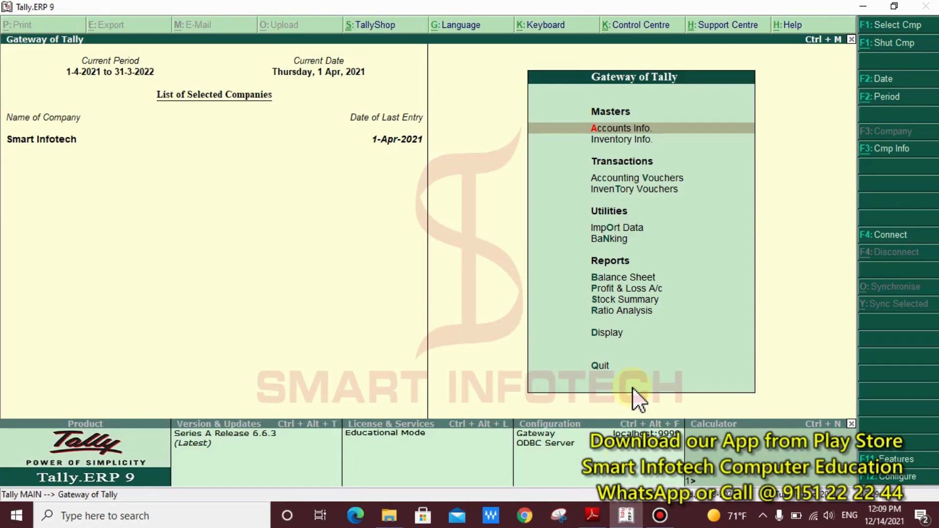
{"action": "key", "text": "Down"}
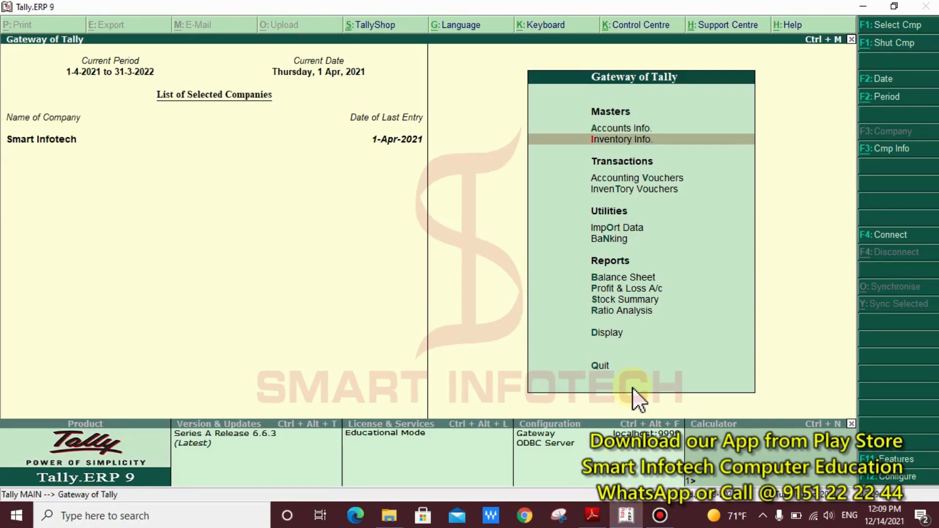
{"action": "key", "text": "Return"}
{"action": "key", "text": "Down"}
{"action": "key", "text": "Down"}
{"action": "key", "text": "Down"}
{"action": "key", "text": "Down"}
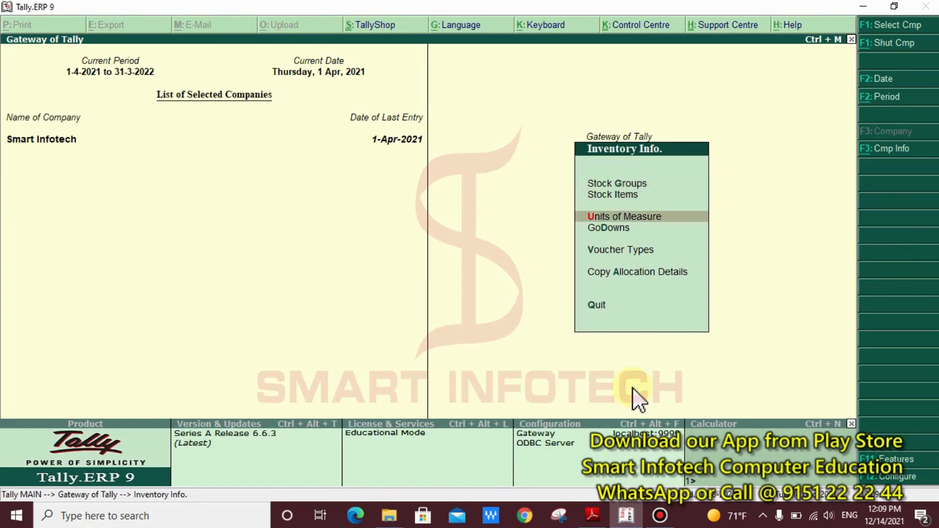
{"action": "key", "text": "Up"}
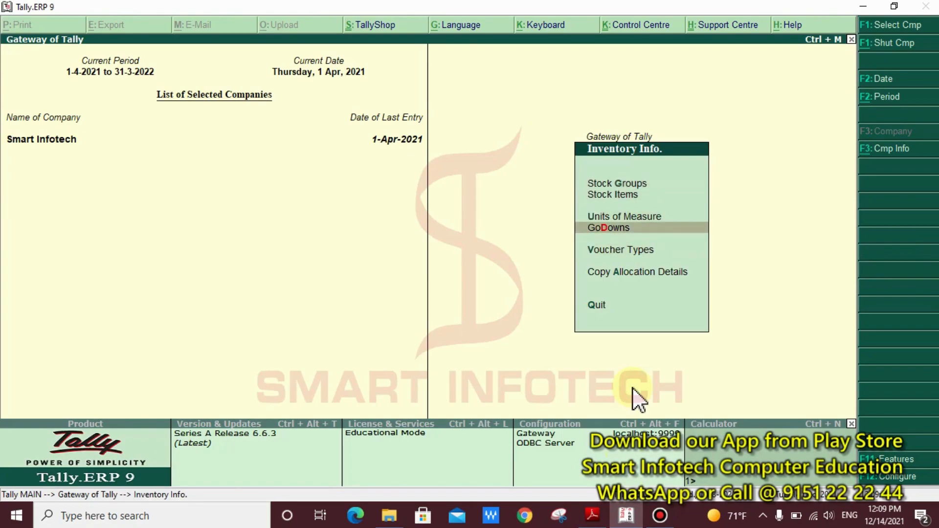
{"action": "key", "text": "Return"}
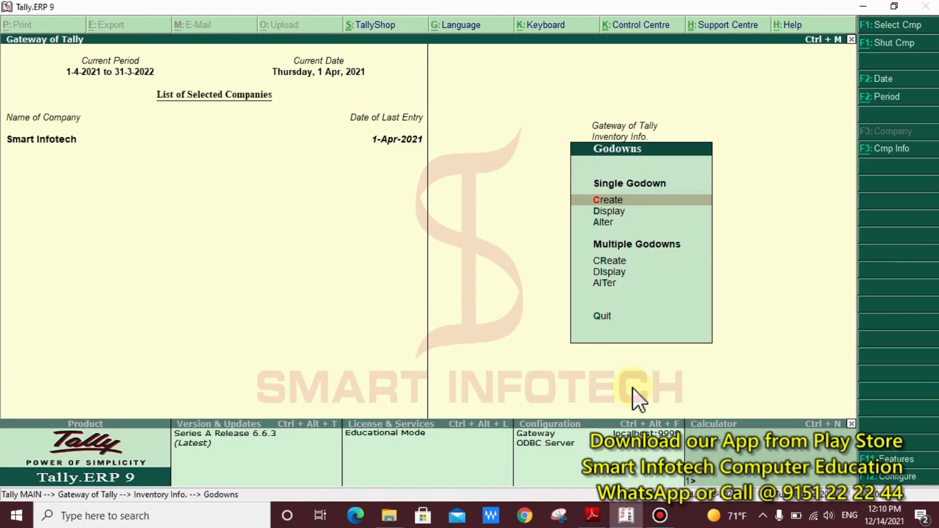
Open the Arya Nagar godown for alteration, review its fields, accept it as is and return to the Godowns options.
{"action": "key", "text": "Down"}
{"action": "key", "text": "Down"}
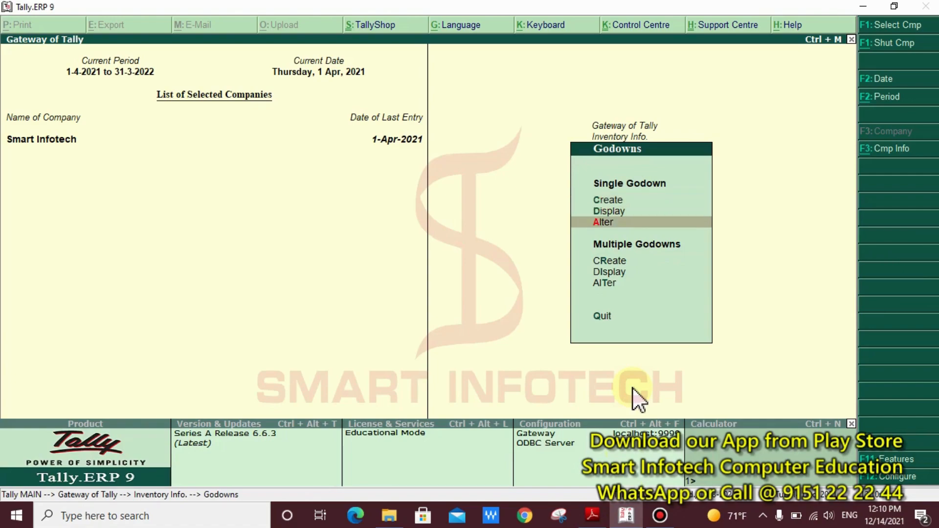
{"action": "key", "text": "Return"}
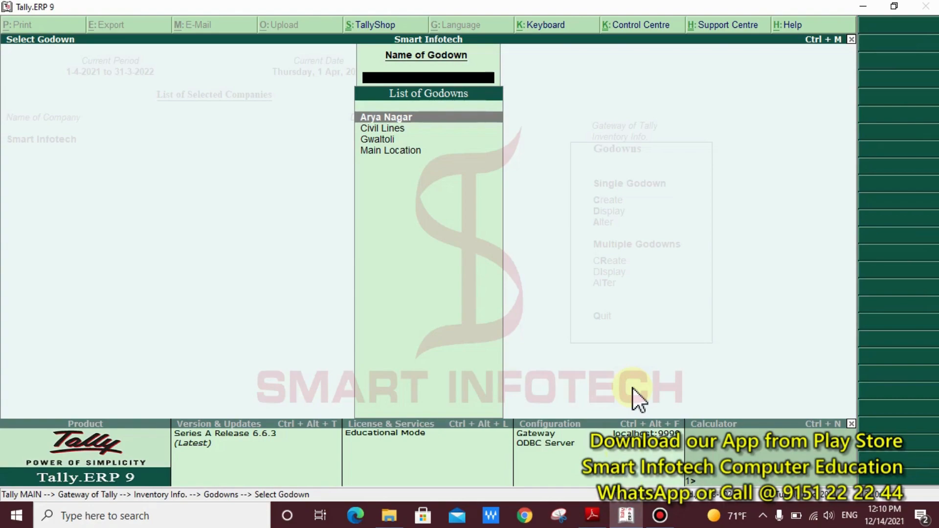
{"action": "key", "text": "Return"}
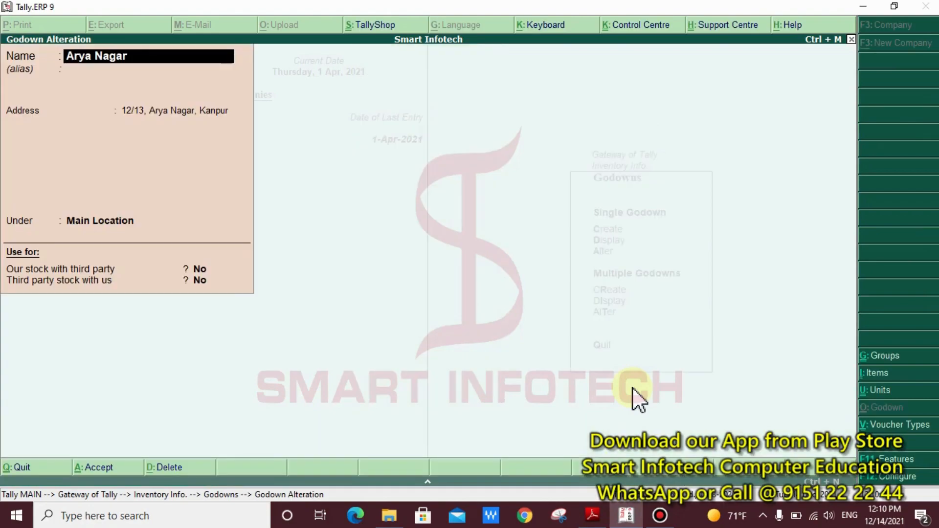
{"action": "key", "text": "Return"}
{"action": "key", "text": "Return"}
{"action": "key", "text": "Return"}
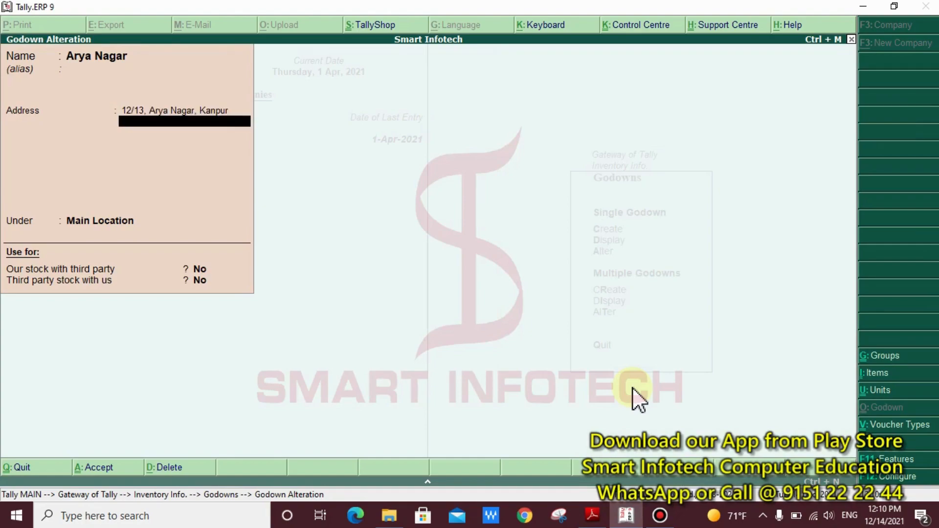
{"action": "key", "text": "Return"}
{"action": "key", "text": "Return"}
{"action": "key", "text": "Return"}
{"action": "key", "text": "Return"}
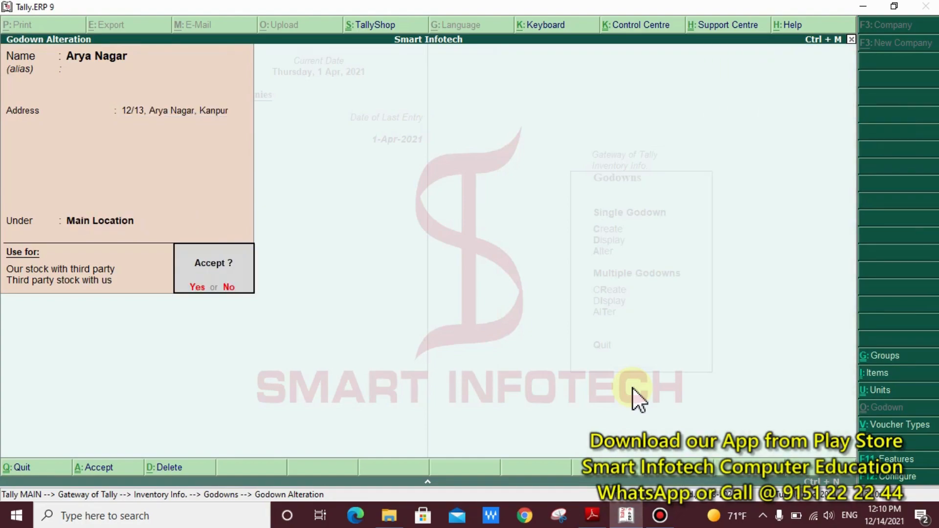
{"action": "key", "text": "Return"}
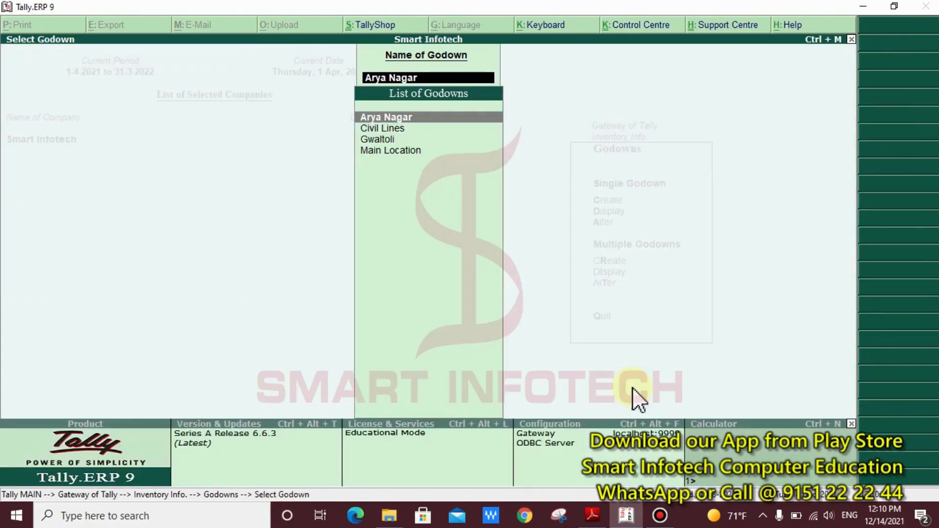
{"action": "key", "text": "Escape"}
{"action": "key", "text": "Escape"}
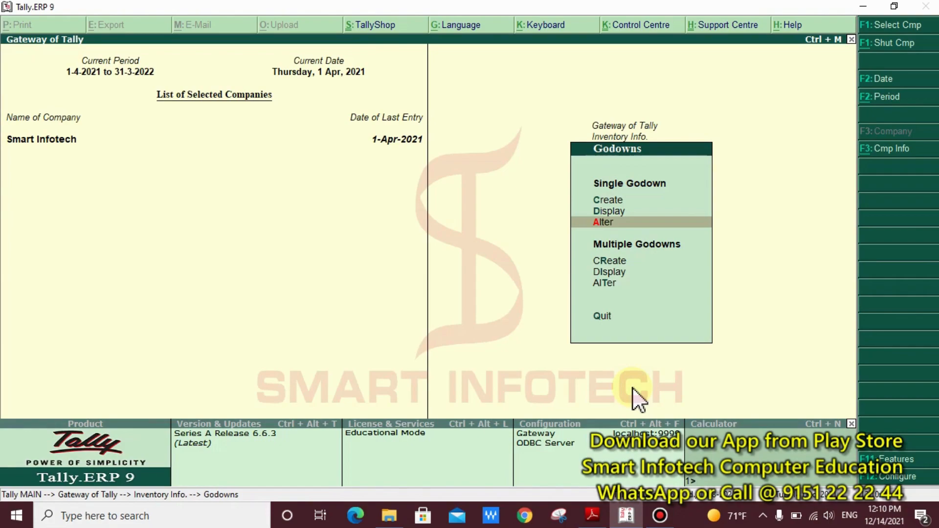
Display the details of the Civil Lines godown and return to the list of godowns.
{"action": "key", "text": "Up"}
{"action": "key", "text": "Up"}
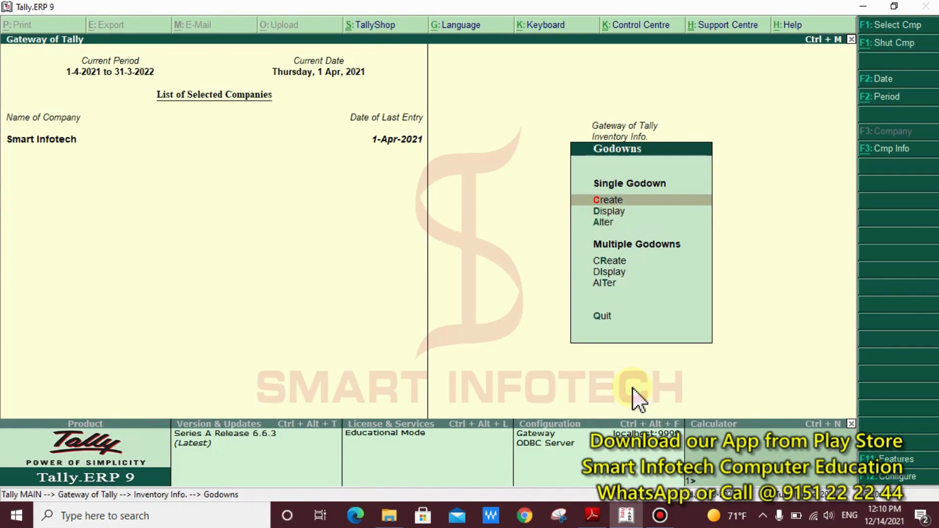
{"action": "key", "text": "Down"}
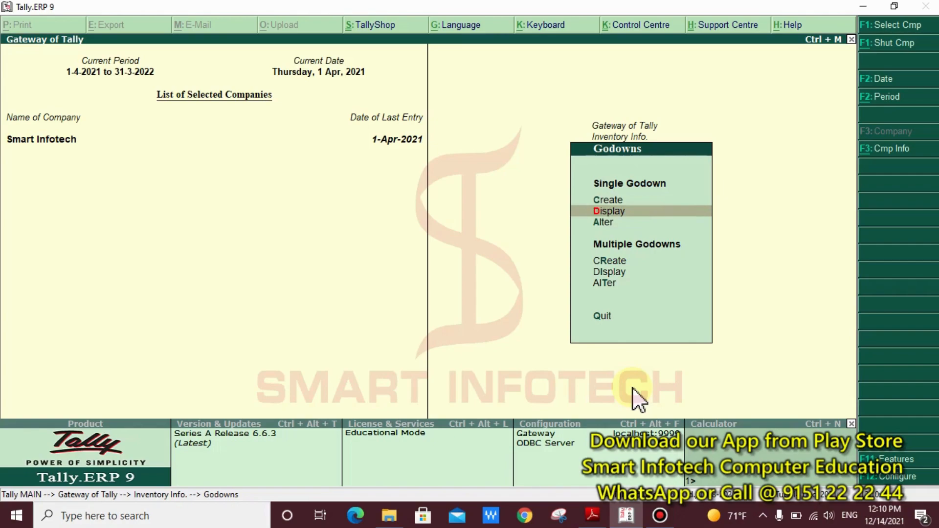
{"action": "key", "text": "Return"}
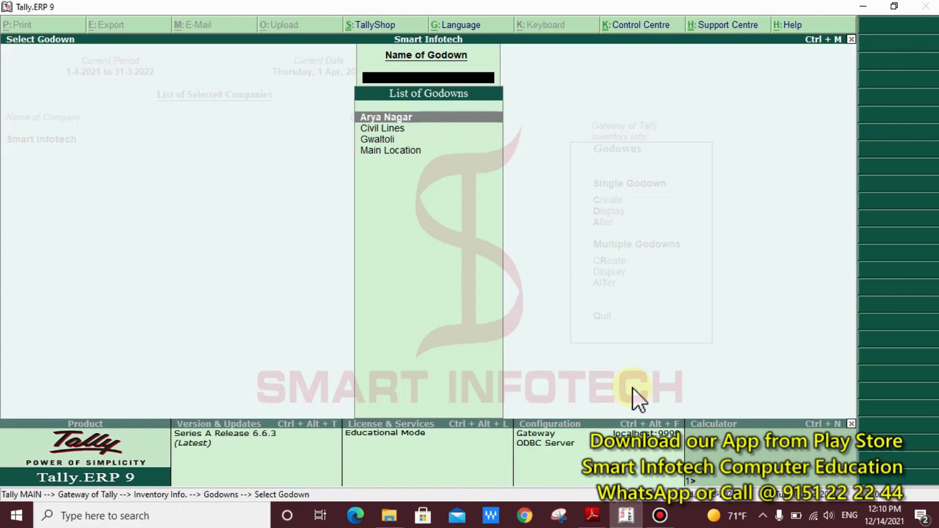
{"action": "key", "text": "Escape"}
{"action": "key", "text": "Return"}
{"action": "key", "text": "Down"}
{"action": "key", "text": "Return"}
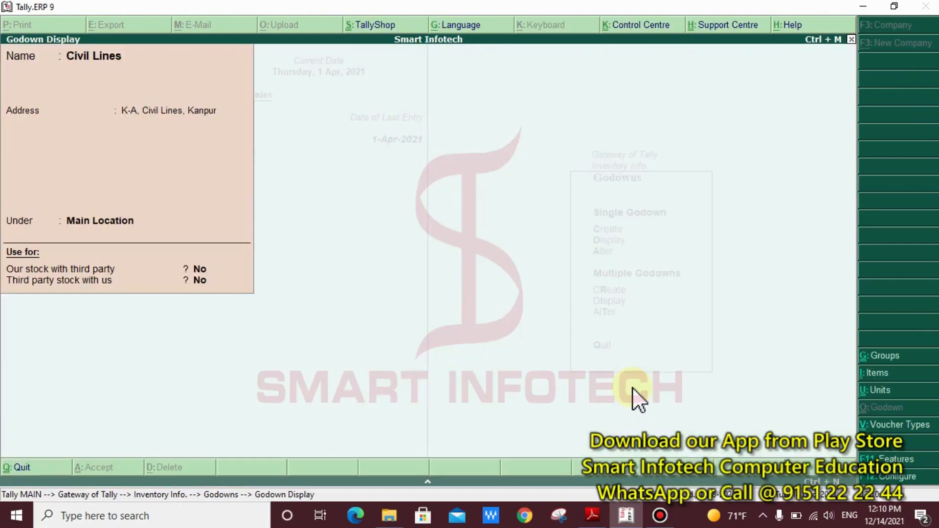
{"action": "key", "text": "Escape"}
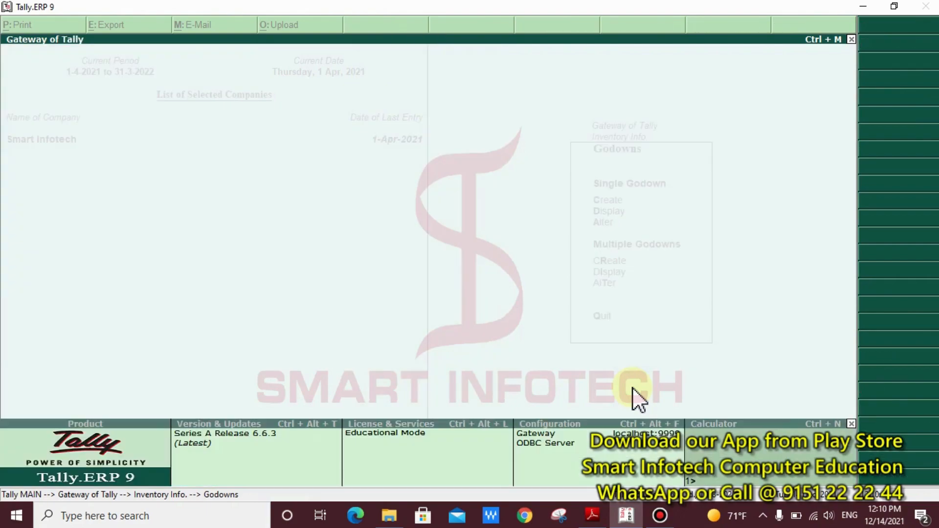
Display the details of the Gwaltoli godown and return to the Godowns options.
{"action": "key", "text": "Down"}
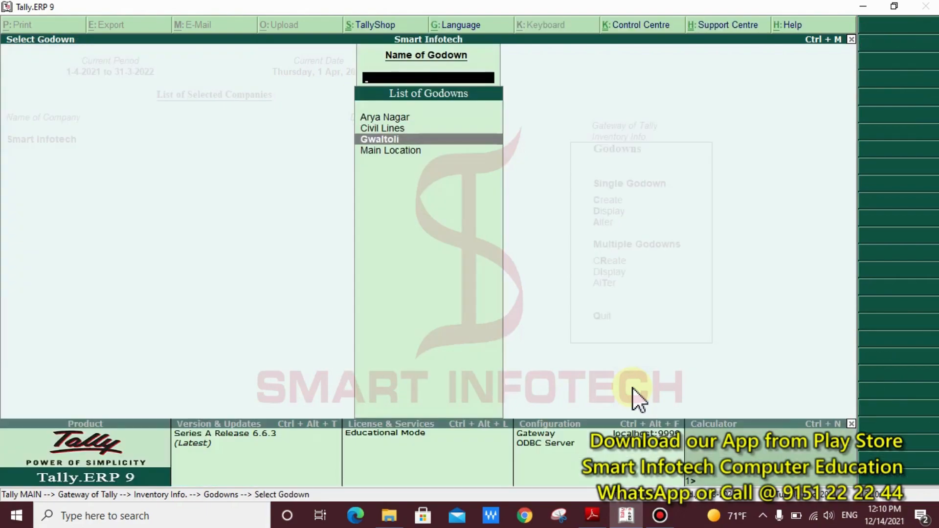
{"action": "key", "text": "Return"}
{"action": "key", "text": "Escape"}
{"action": "key", "text": "Escape"}
{"action": "key", "text": "Escape"}
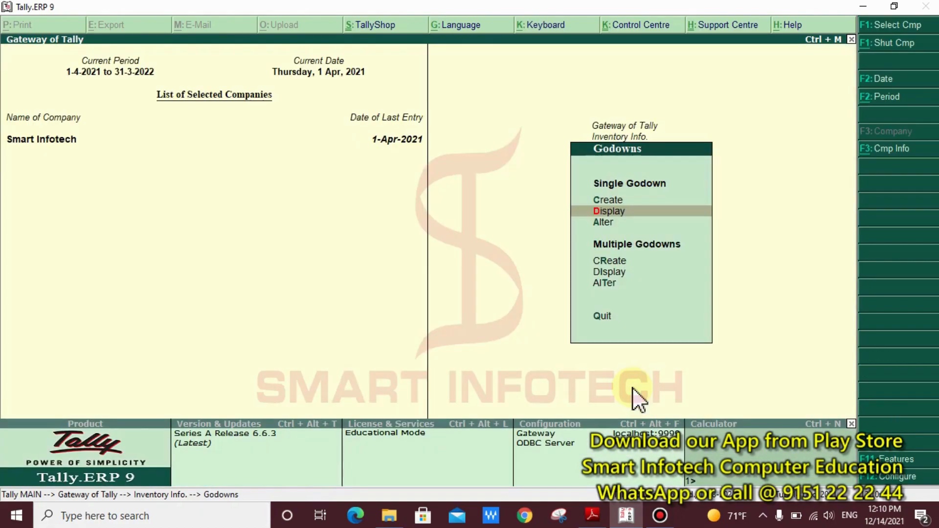
Reopen the single Arya Nagar godown in alteration mode, go through its fields and accept the form as is.
{"action": "key", "text": "Down"}
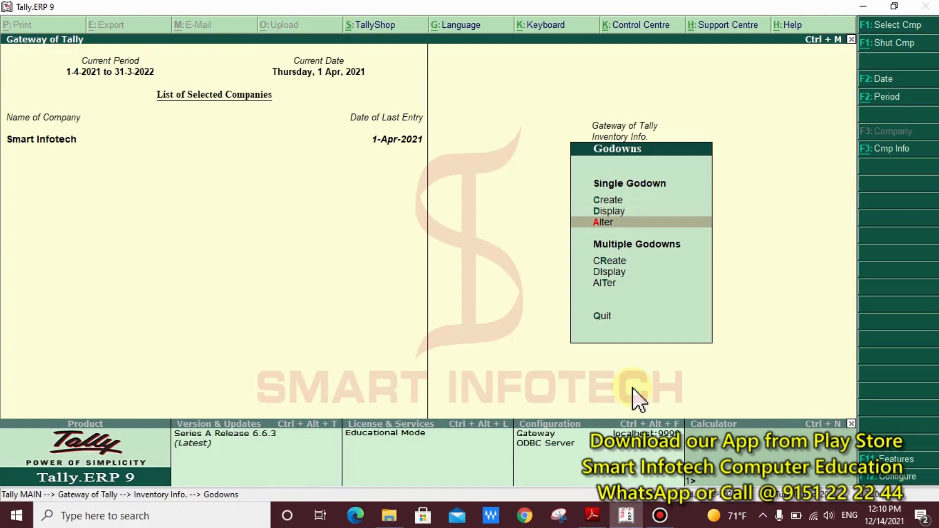
{"action": "key", "text": "Return"}
{"action": "key", "text": "Return"}
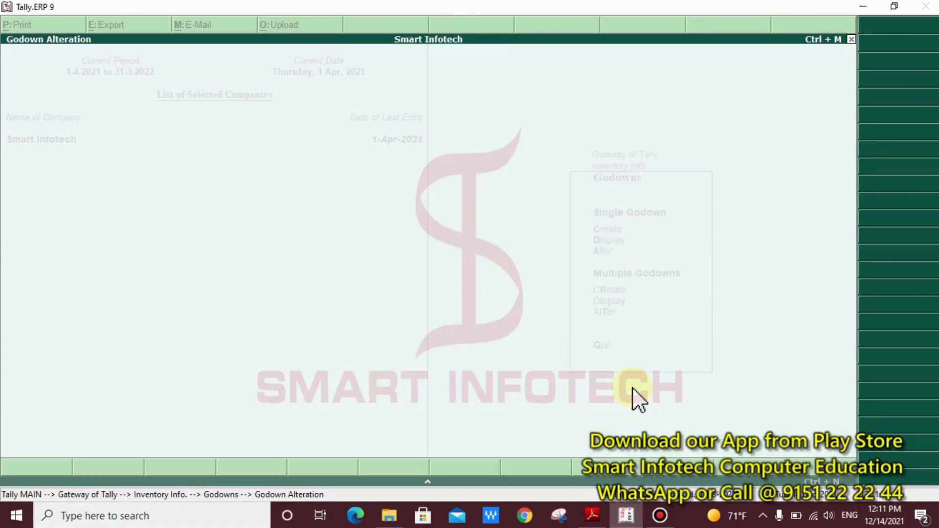
{"action": "key", "text": "Return"}
{"action": "key", "text": "Return"}
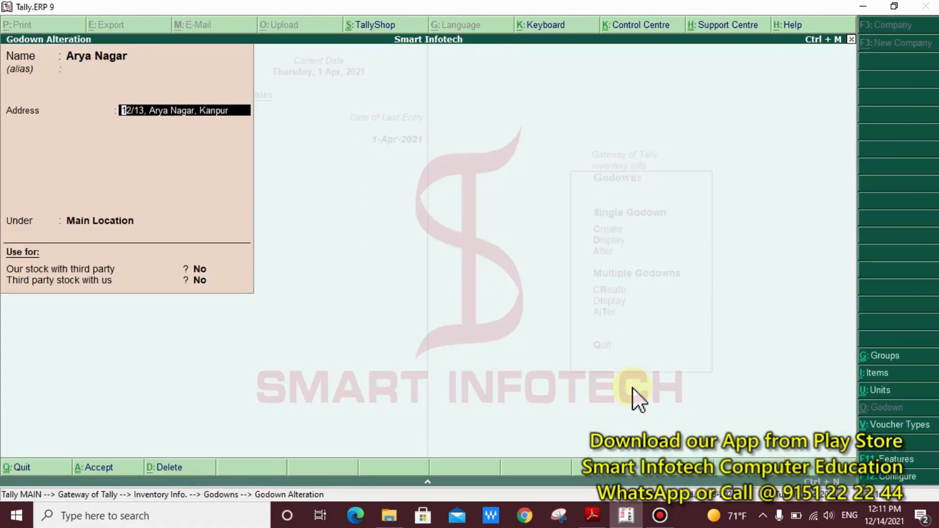
{"action": "key", "text": "Return"}
{"action": "key", "text": "Return"}
{"action": "key", "text": "Return"}
{"action": "key", "text": "Return"}
{"action": "key", "text": "Return"}
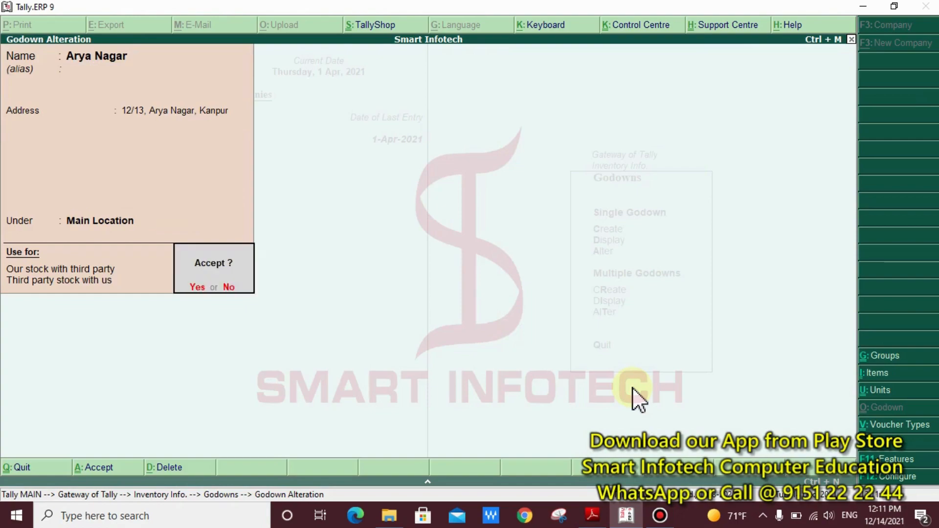
{"action": "key", "text": "Return"}
{"action": "key", "text": "Escape"}
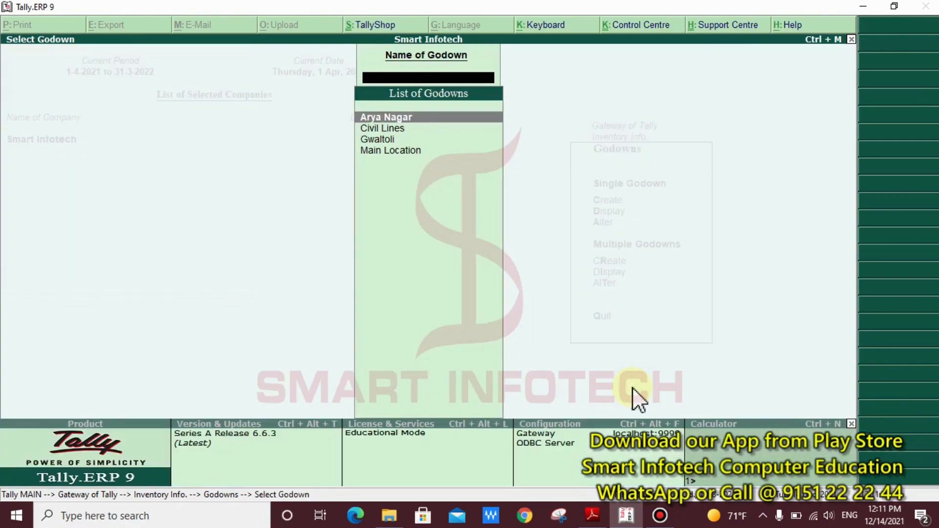
Return to the Gateway of Tally and switch back to the opening stock table in Adobe Reader.
{"action": "key", "text": "Escape"}
{"action": "key", "text": "Escape"}
{"action": "key", "text": "Escape"}
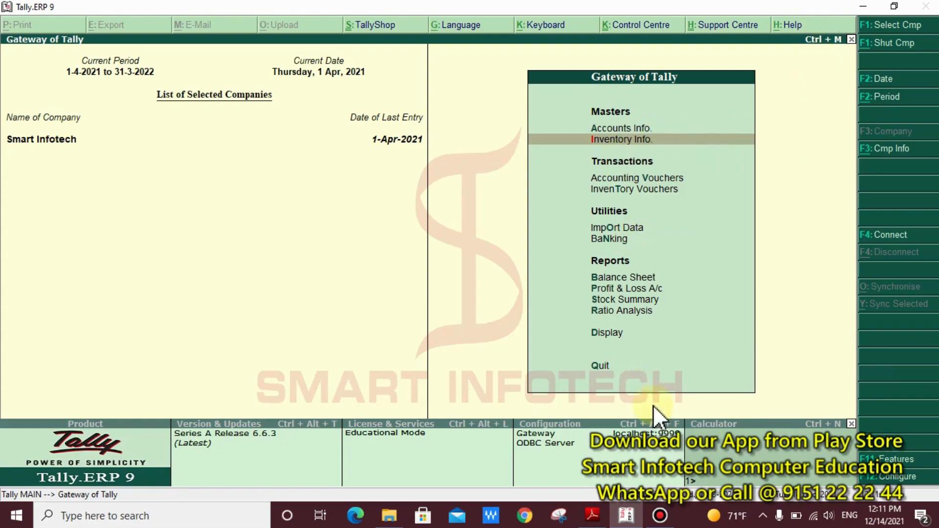
{"action": "left_click", "coordinate": [591, 517]}
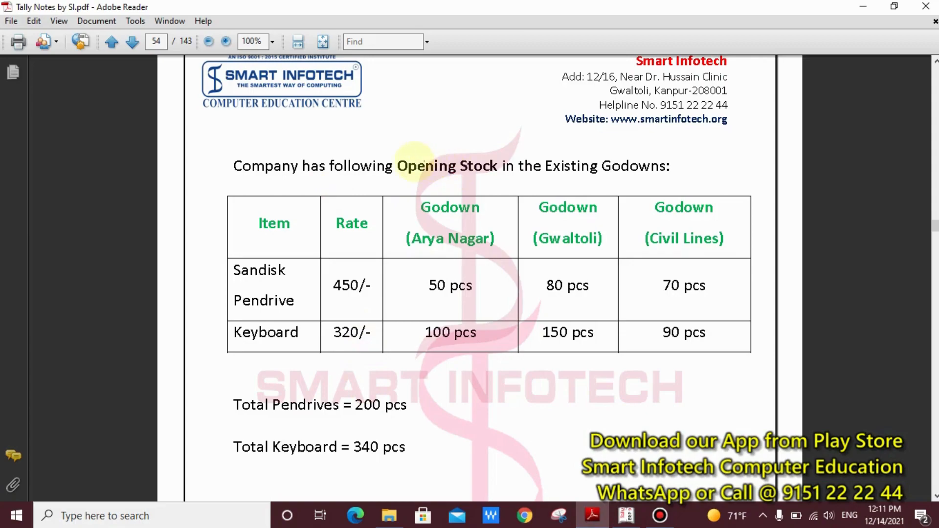
Review the Sandisk Pendrive and Keyboard items and their total quantities in the opening stock notes and switch to Tally.ERP 9.
{"action": "mouse_move", "coordinate": [213, 253]}
{"action": "left_mouse_down"}
{"action": "mouse_move", "coordinate": [350, 299]}
{"action": "mouse_move", "coordinate": [320, 315]}
{"action": "left_mouse_up"}
{"action": "left_click_drag", "start_coordinate": [196, 316], "coordinate": [322, 352]}
{"action": "mouse_move", "coordinate": [191, 390]}
{"action": "left_mouse_down"}
{"action": "mouse_move", "coordinate": [430, 444]}
{"action": "mouse_move", "coordinate": [446, 474]}
{"action": "left_mouse_up"}
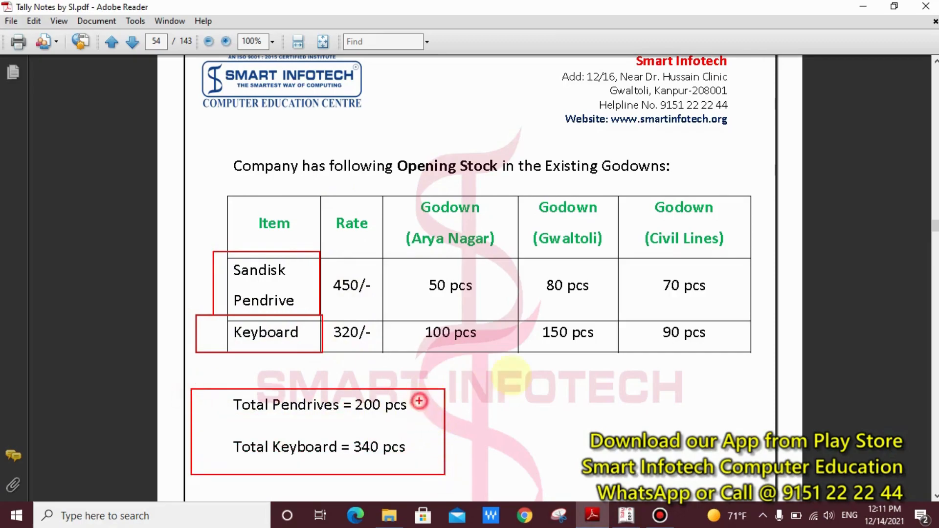
{"action": "left_click_drag", "start_coordinate": [419, 401], "coordinate": [512, 376]}
{"action": "key", "text": "Escape"}
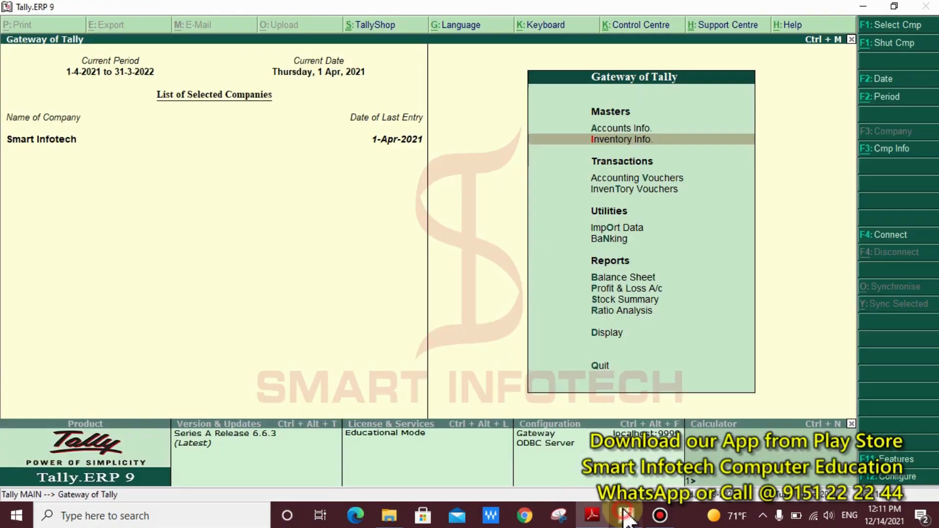
{"action": "left_click", "coordinate": [626, 515]}
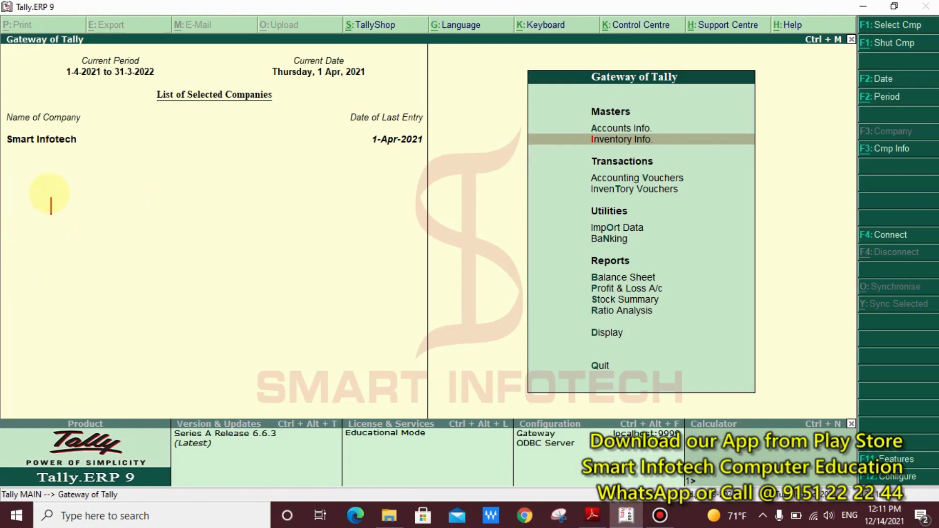
{"action": "type", "text": "GOT >>"}
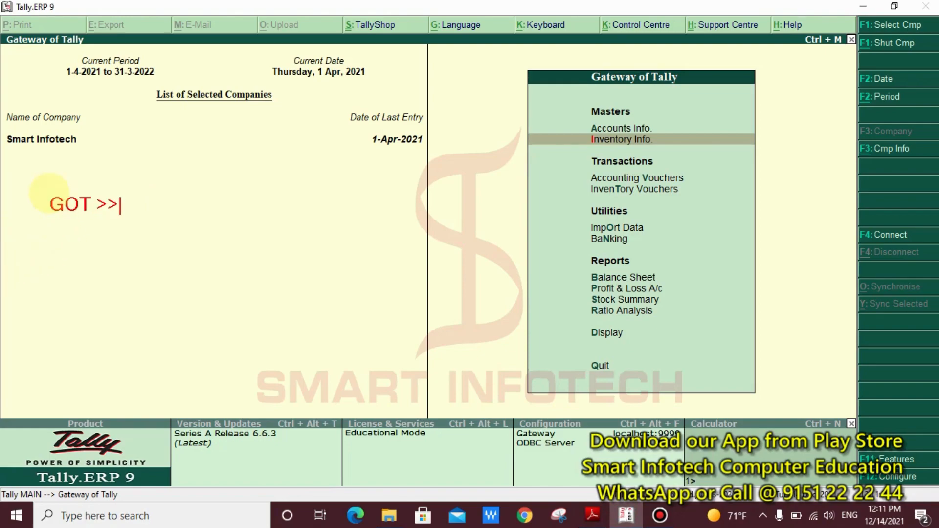
{"action": "type", "text": " Inventory Info"}
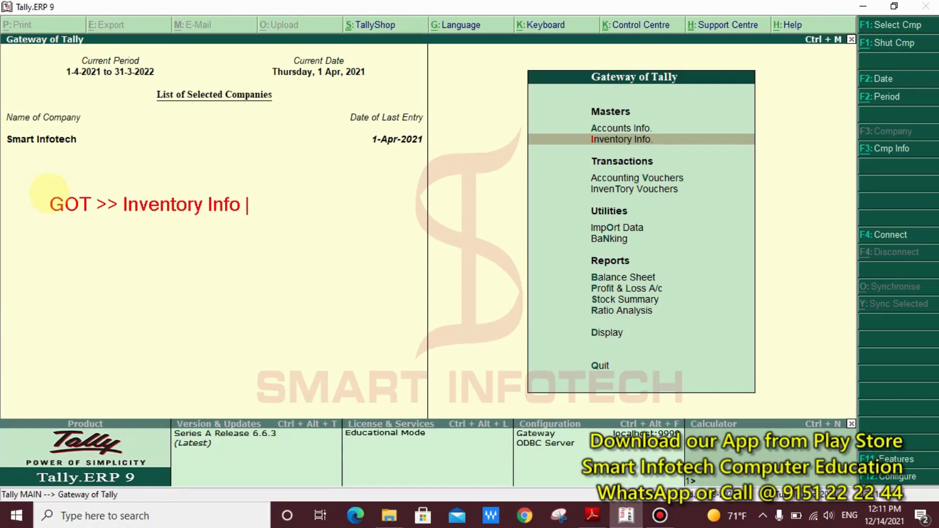
{"action": "type", "text": " >> Stock Item"}
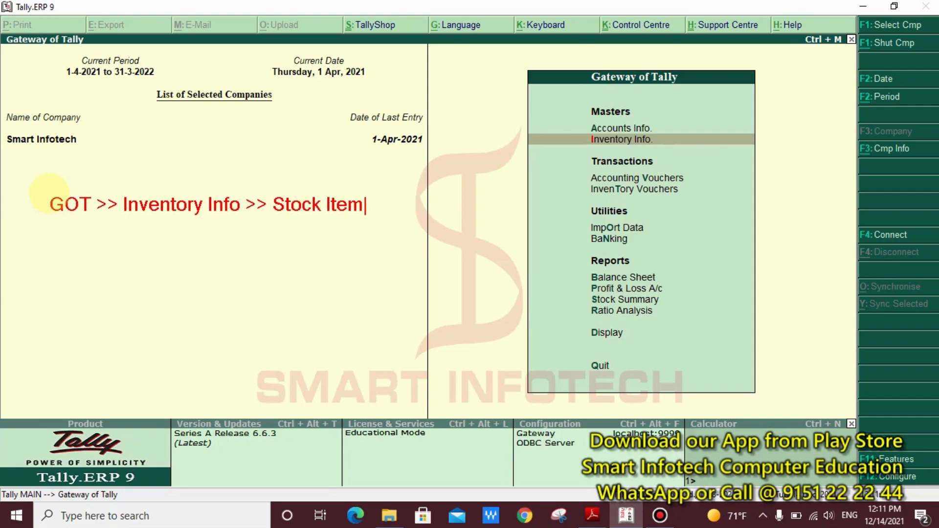
{"action": "type", "text": "s >> Create"}
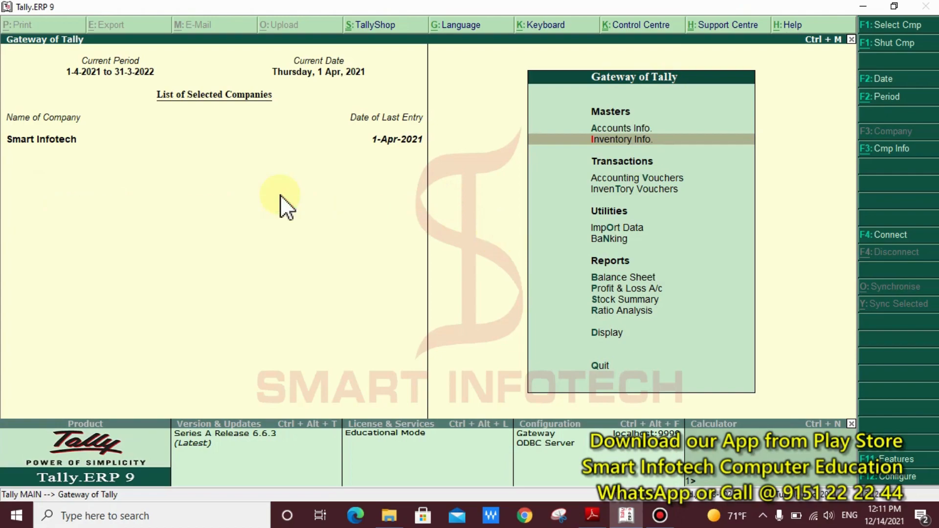
Start creating a single stock item from the inventory masters and name it Sandisk Pendrive.
{"action": "key", "text": "Down"}
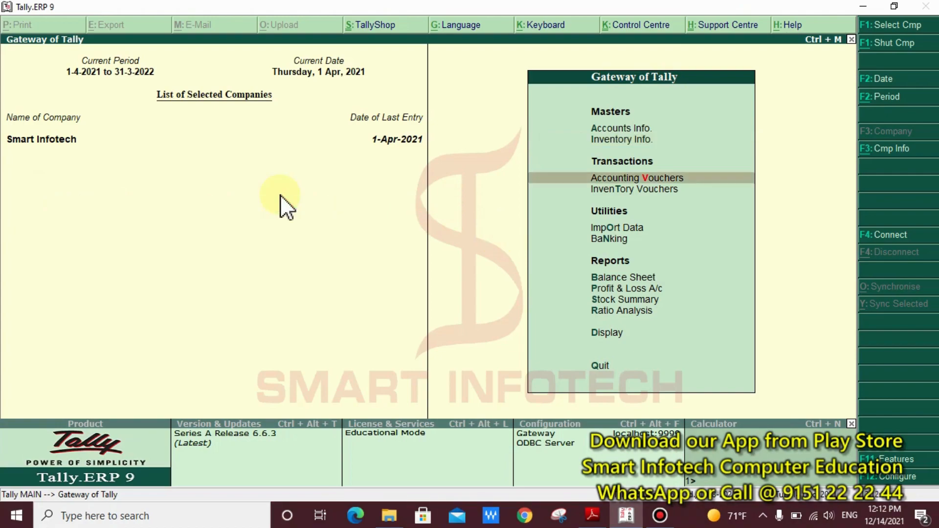
{"action": "key", "text": "Up"}
{"action": "key", "text": "Return"}
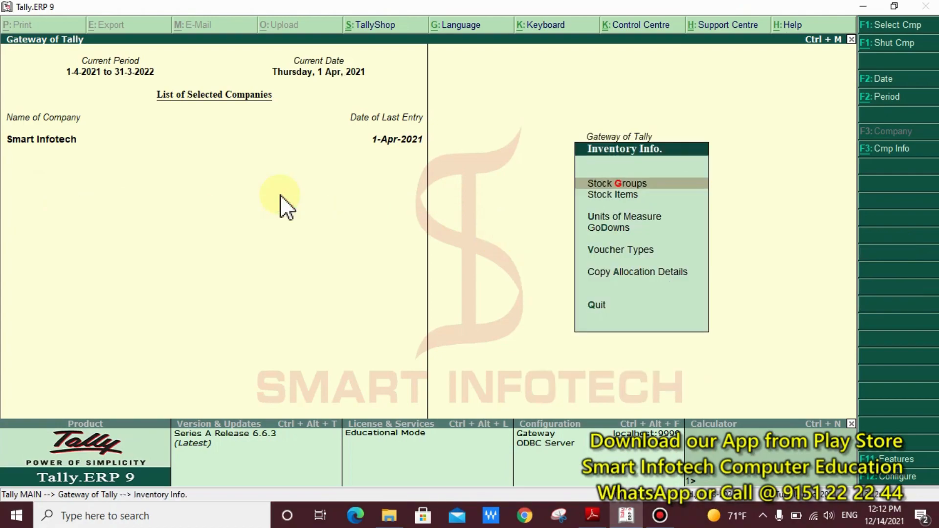
{"action": "key", "text": "i"}
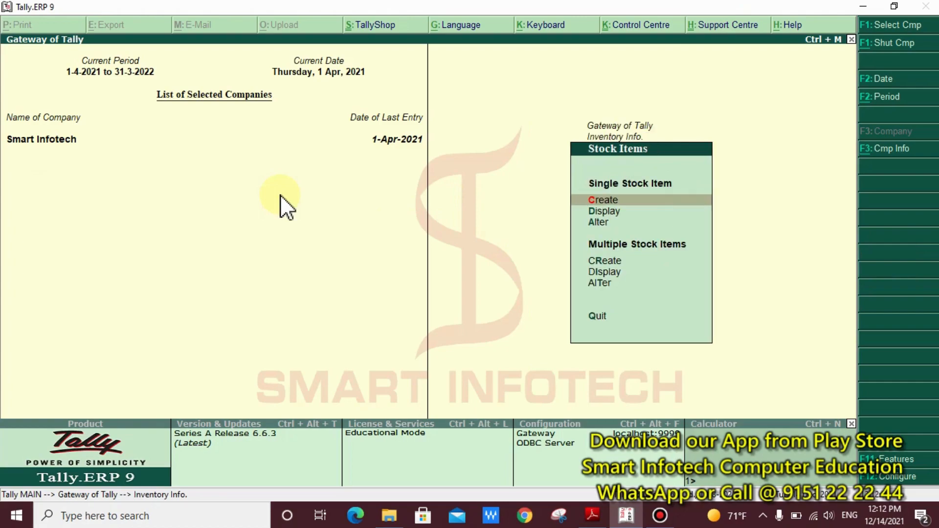
{"action": "key", "text": "Return"}
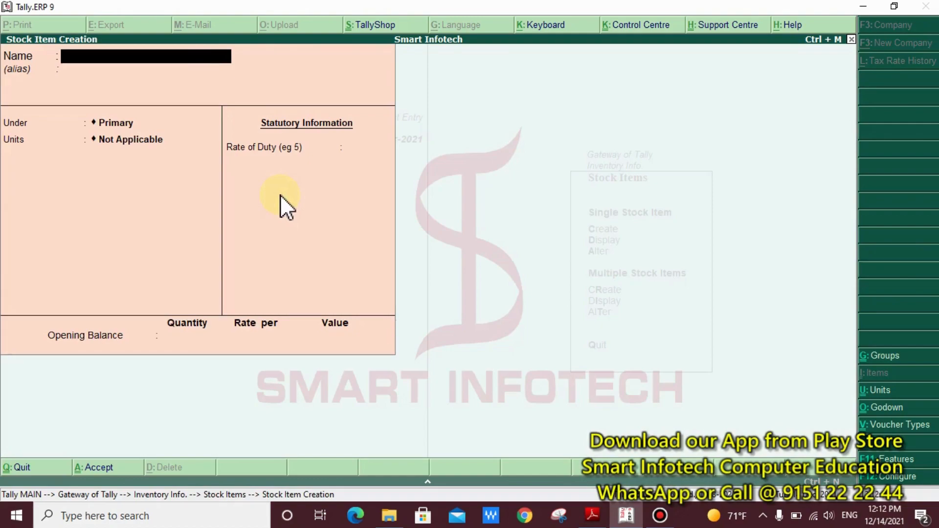
{"action": "type", "text": "Sandisk Pendriv"}
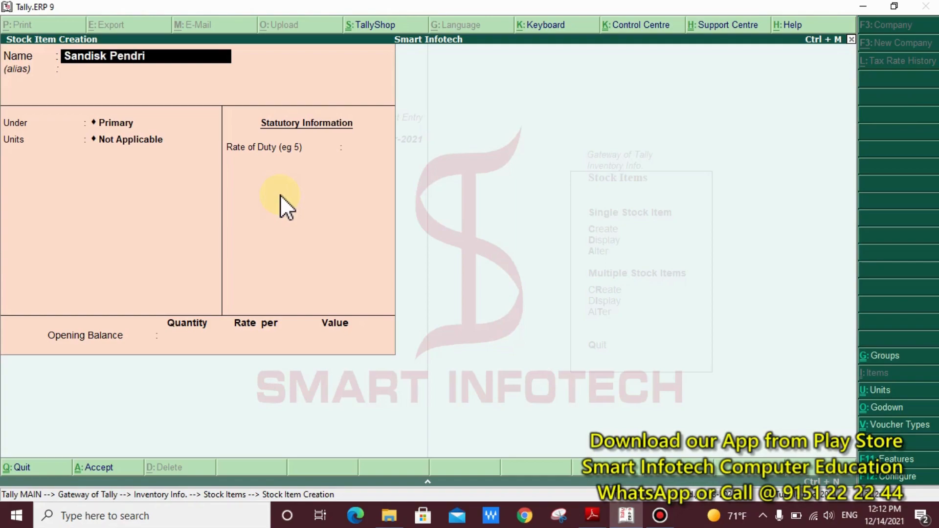
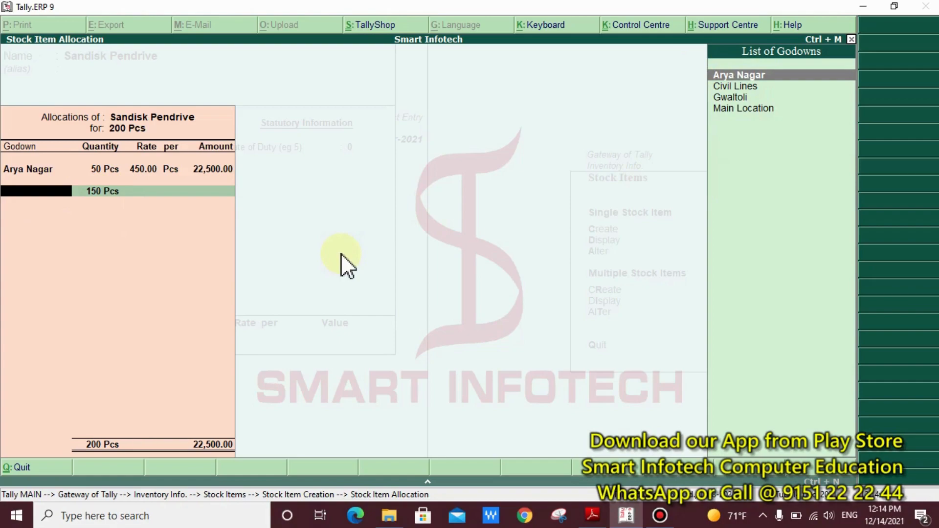
Allocate 80 Pcs of the Sandisk Pendrive opening stock to the Gwaltoli godown at a rate of 450 per piece.
{"action": "key", "text": "Down"}
{"action": "key", "text": "Down"}
{"action": "key", "text": "Return"}
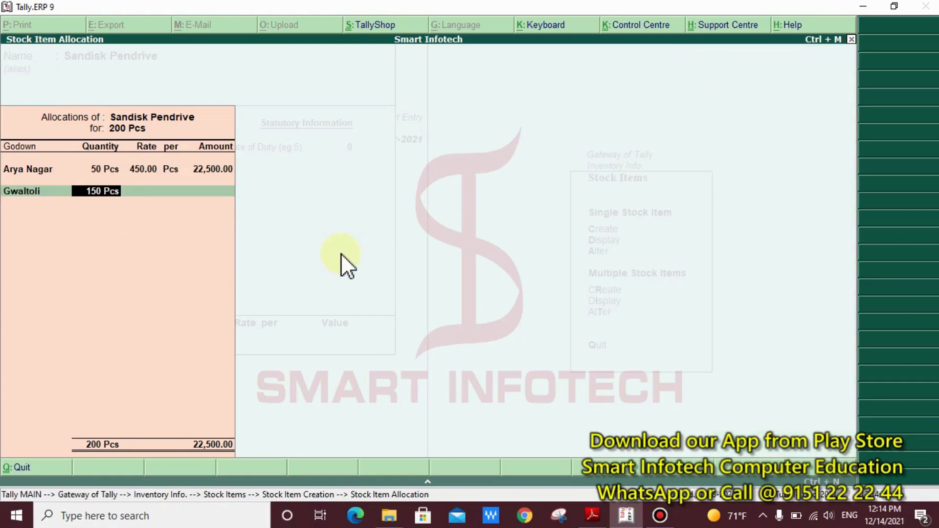
{"action": "type", "text": "80"}
{"action": "key", "text": "Return"}
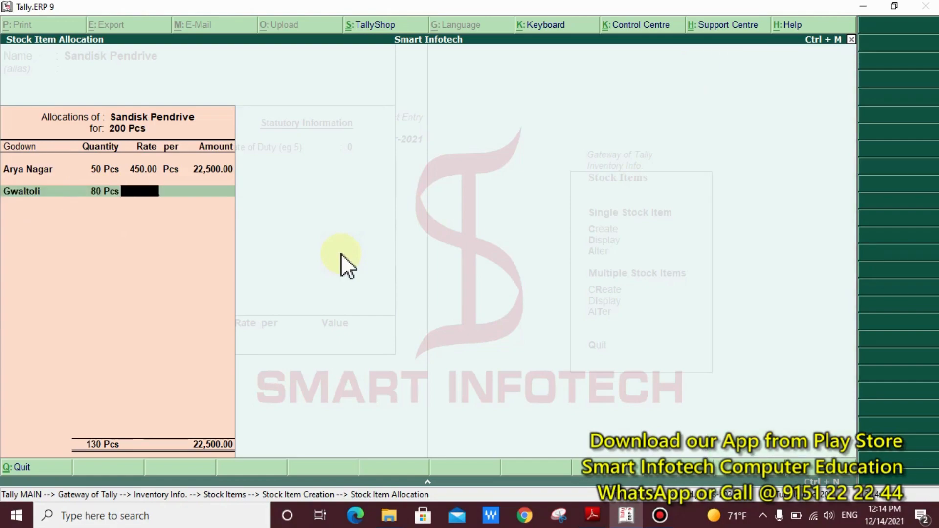
{"action": "type", "text": "450"}
{"action": "key", "text": "Return"}
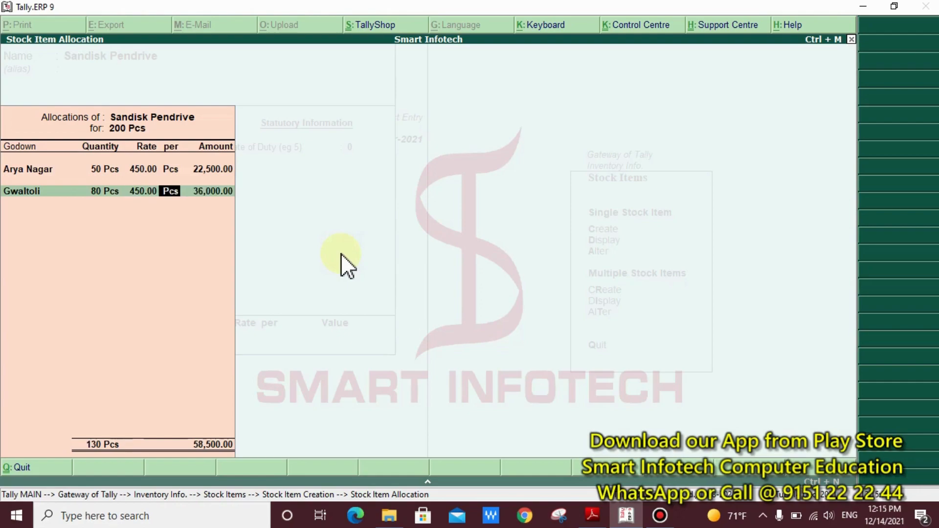
{"action": "key", "text": "Return"}
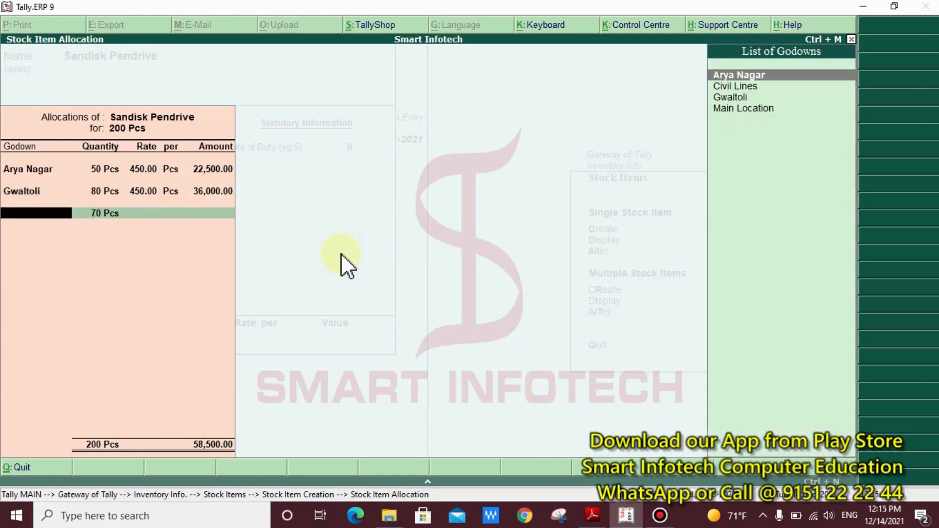
Allocate the remaining 70 Pcs of Sandisk Pendrive to the Civil Lines godown at a rate of 450 per piece.
{"action": "key", "text": "Down"}
{"action": "key", "text": "Down"}
{"action": "key", "text": "Up"}
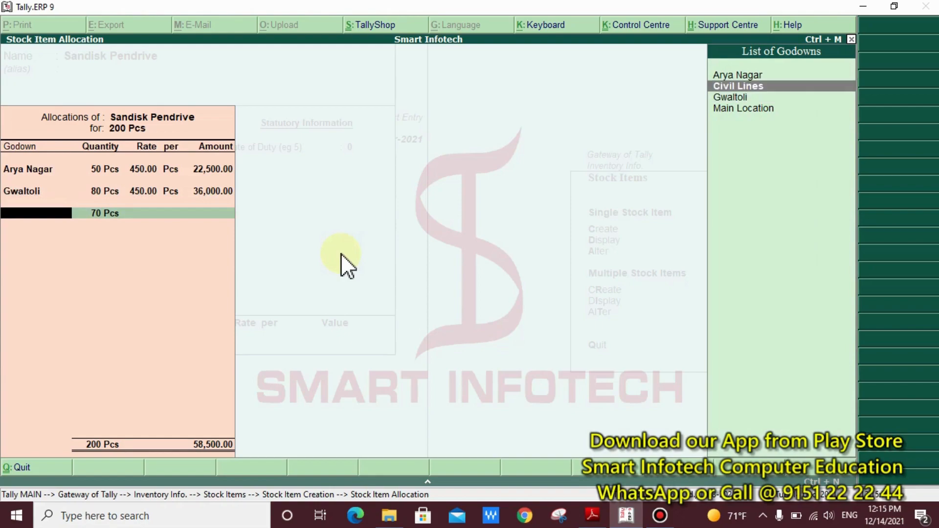
{"action": "key", "text": "Return"}
{"action": "key", "text": "Return"}
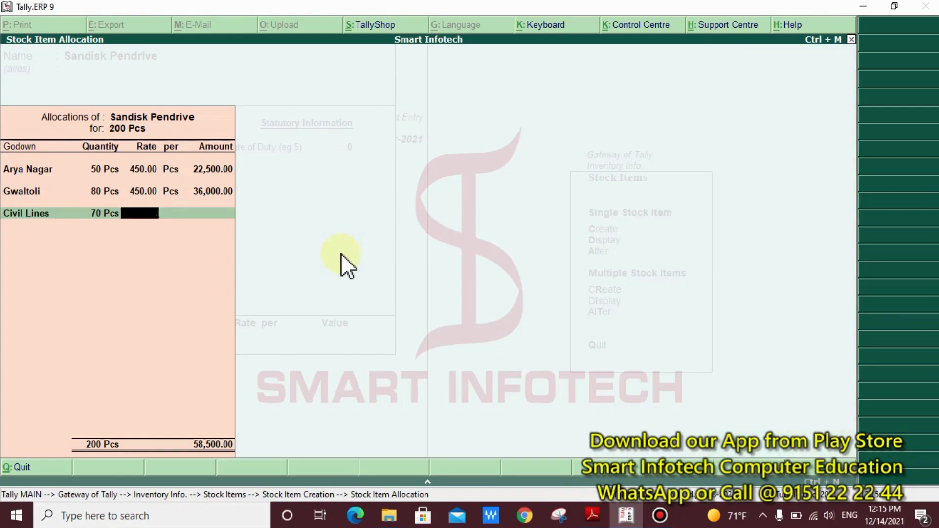
{"action": "type", "text": "450"}
{"action": "key", "text": "Return"}
{"action": "key", "text": "Return"}
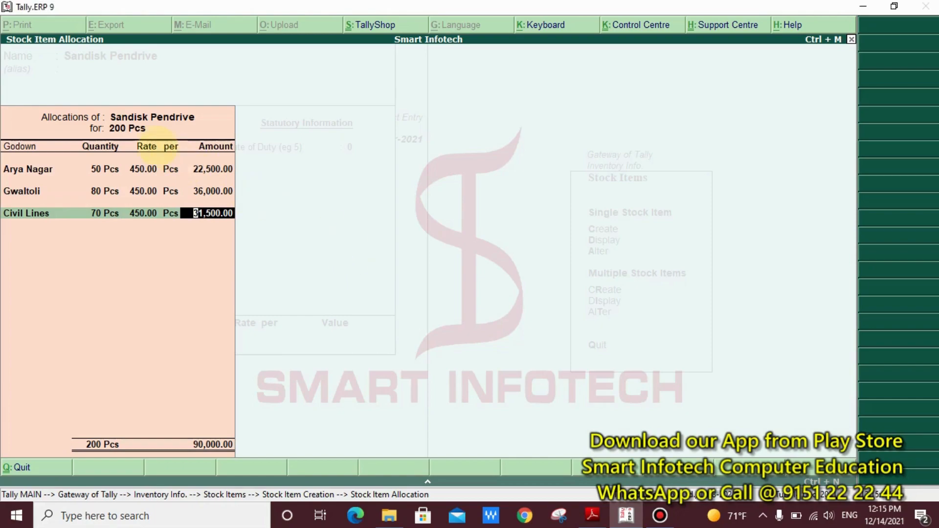
Check the godown allocations against the item's total quantity, accept them and save the Sandisk Pendrive stock item.
{"action": "mouse_move", "coordinate": [25, 98]}
{"action": "left_mouse_down"}
{"action": "mouse_move", "coordinate": [262, 151]}
{"action": "mouse_move", "coordinate": [218, 135]}
{"action": "left_mouse_up"}
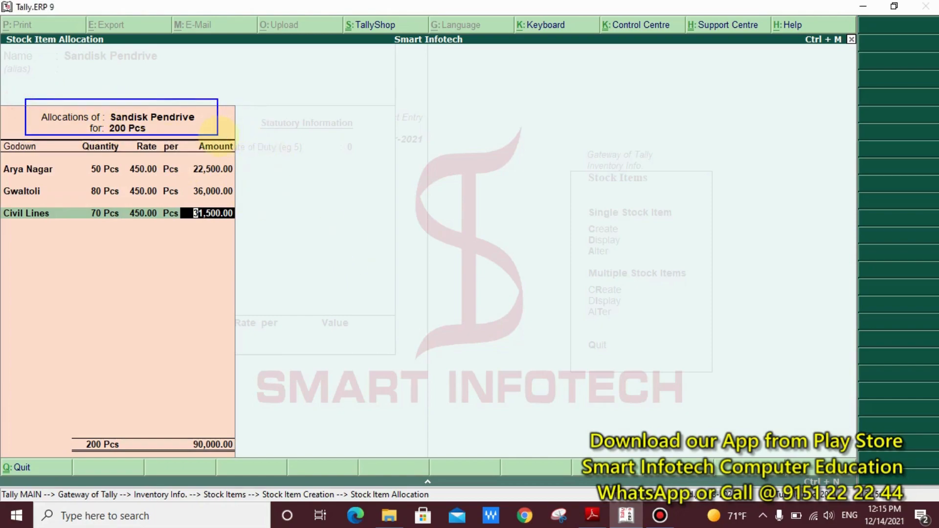
{"action": "mouse_move", "coordinate": [1, 150]}
{"action": "left_mouse_down"}
{"action": "mouse_move", "coordinate": [287, 243]}
{"action": "mouse_move", "coordinate": [255, 242]}
{"action": "left_mouse_up"}
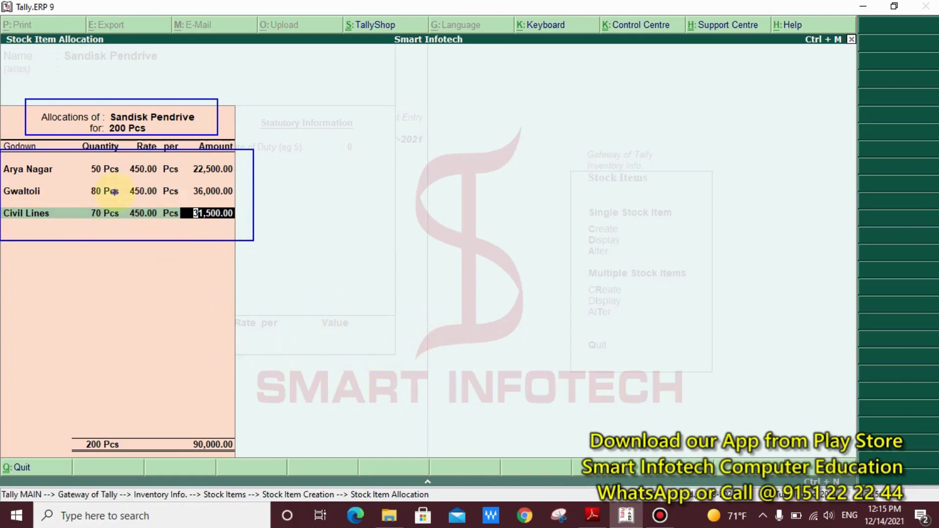
{"action": "mouse_move", "coordinate": [81, 160]}
{"action": "left_mouse_down"}
{"action": "mouse_move", "coordinate": [107, 214]}
{"action": "mouse_move", "coordinate": [126, 222]}
{"action": "left_mouse_up"}
{"action": "mouse_move", "coordinate": [90, 120]}
{"action": "left_mouse_down"}
{"action": "mouse_move", "coordinate": [156, 135]}
{"action": "mouse_move", "coordinate": [310, 111]}
{"action": "left_mouse_up"}
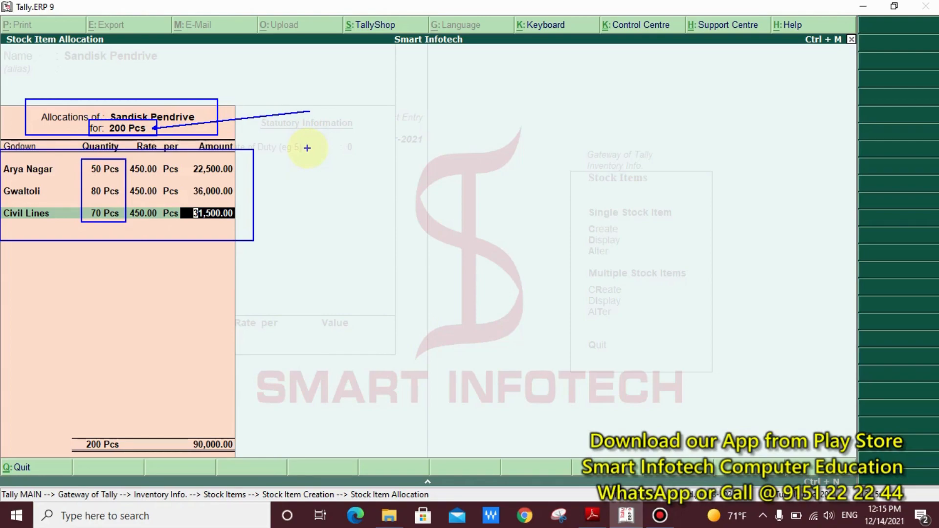
{"action": "key", "text": "Escape"}
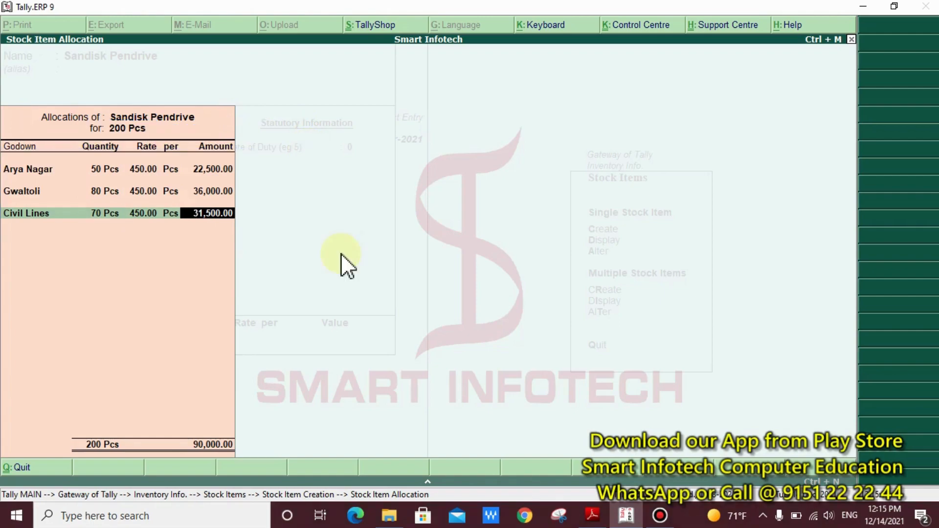
{"action": "key", "text": "Return"}
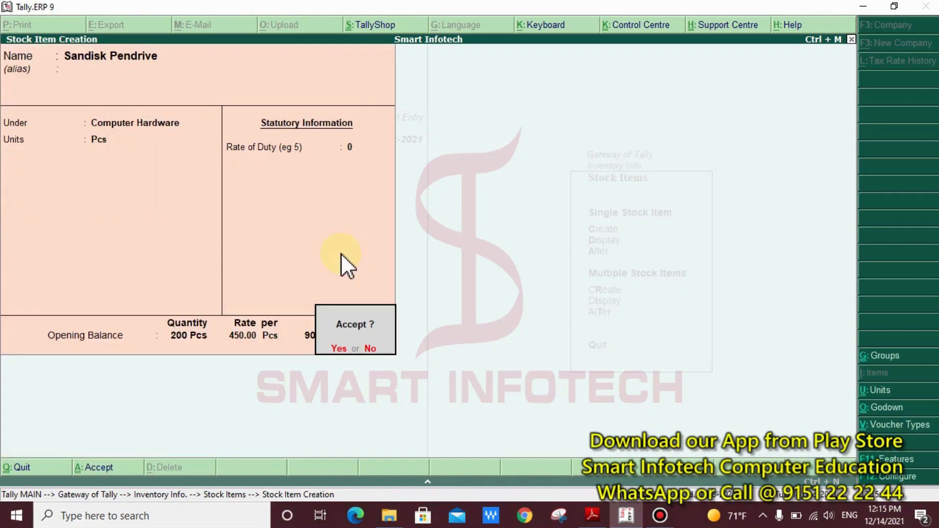
{"action": "key", "text": "y"}
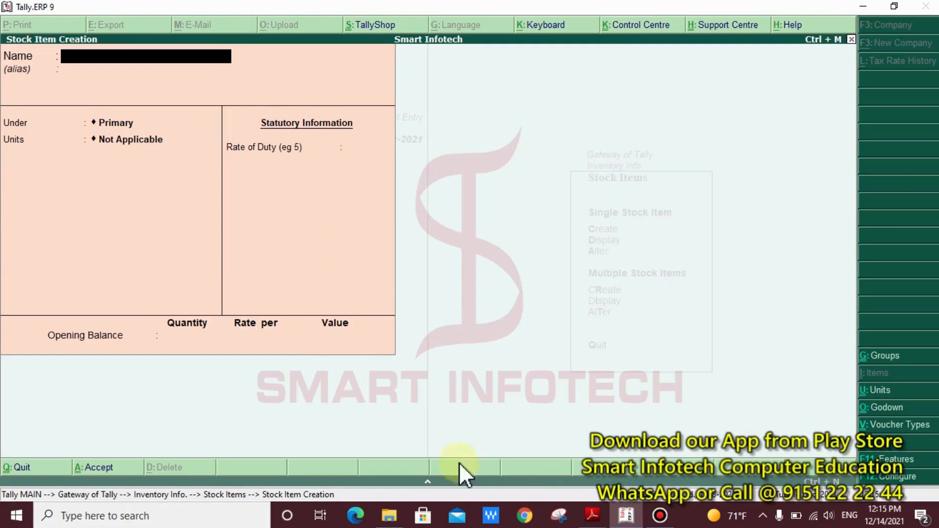
Switch to Adobe Reader to check the Keyboard row and its total quantity, and return to Tally.ERP 9.
{"action": "left_click", "coordinate": [591, 516]}
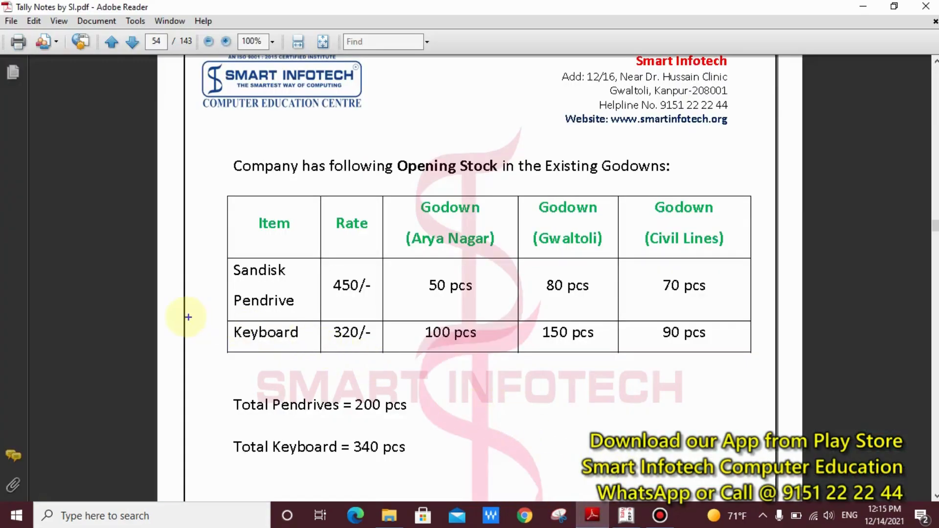
{"action": "left_click_drag", "start_coordinate": [188, 317], "coordinate": [767, 354]}
{"action": "left_click_drag", "start_coordinate": [411, 315], "coordinate": [744, 350]}
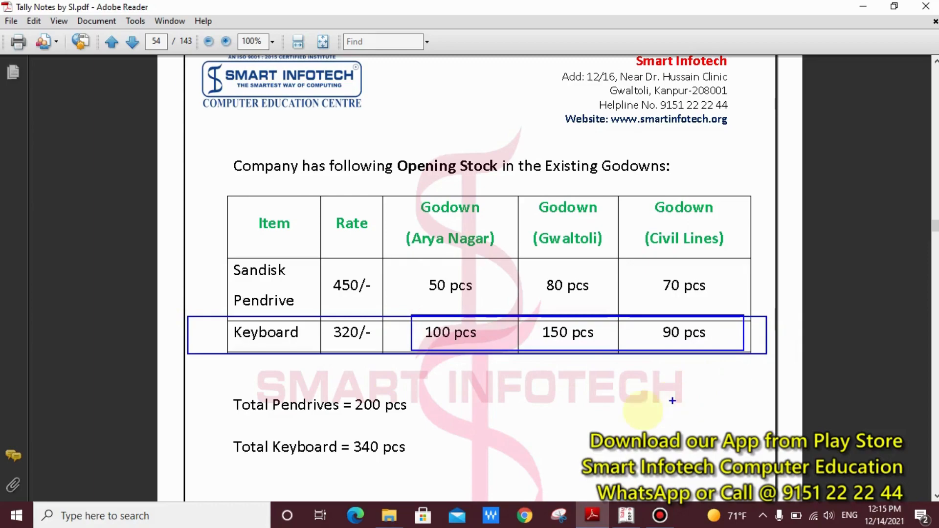
{"action": "left_click_drag", "start_coordinate": [214, 431], "coordinate": [457, 465]}
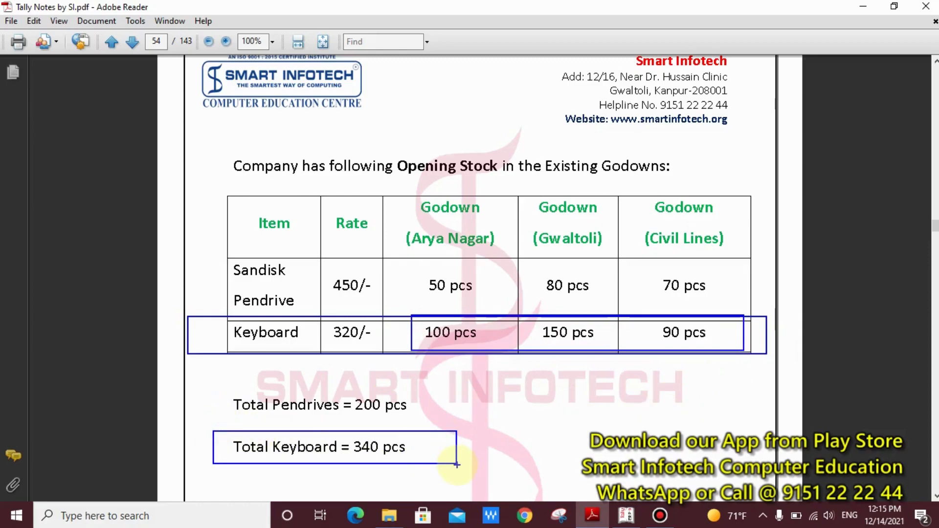
{"action": "left_click", "coordinate": [626, 515]}
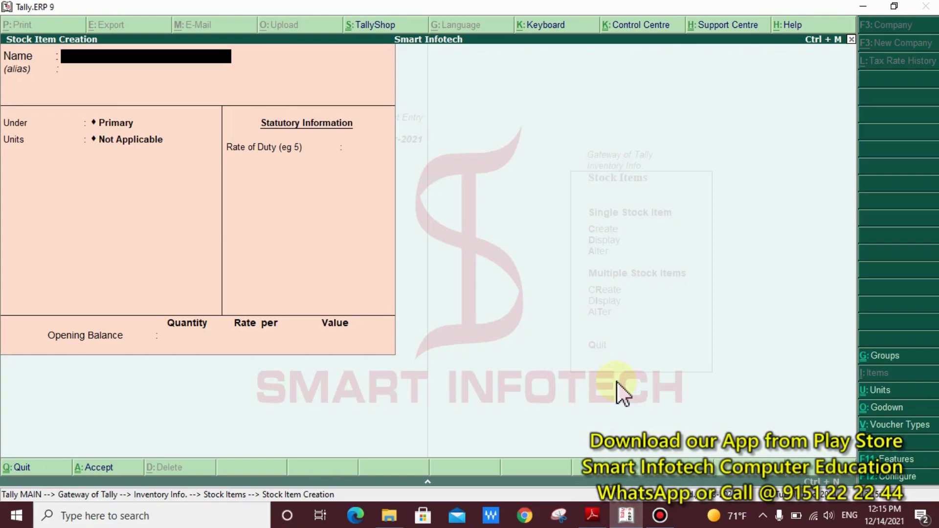
Try to name the new stock item Keyboard and clear the name field again.
{"action": "type", "text": "Keyboard"}
{"action": "key", "text": "Return"}
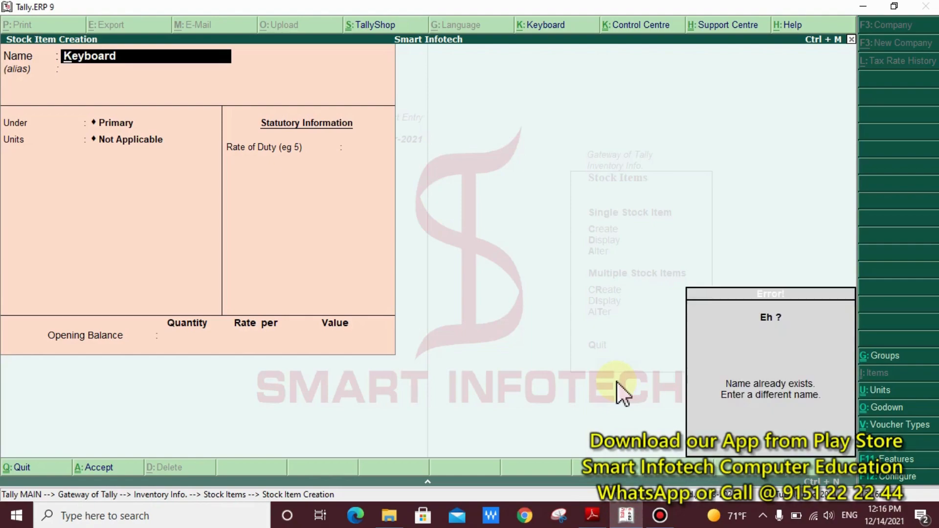
{"action": "key", "text": "ctrl+2"}
{"action": "mouse_move", "coordinate": [641, 362]}
{"action": "left_mouse_down"}
{"action": "mouse_move", "coordinate": [928, 429]}
{"action": "mouse_move", "coordinate": [856, 424]}
{"action": "left_mouse_up"}
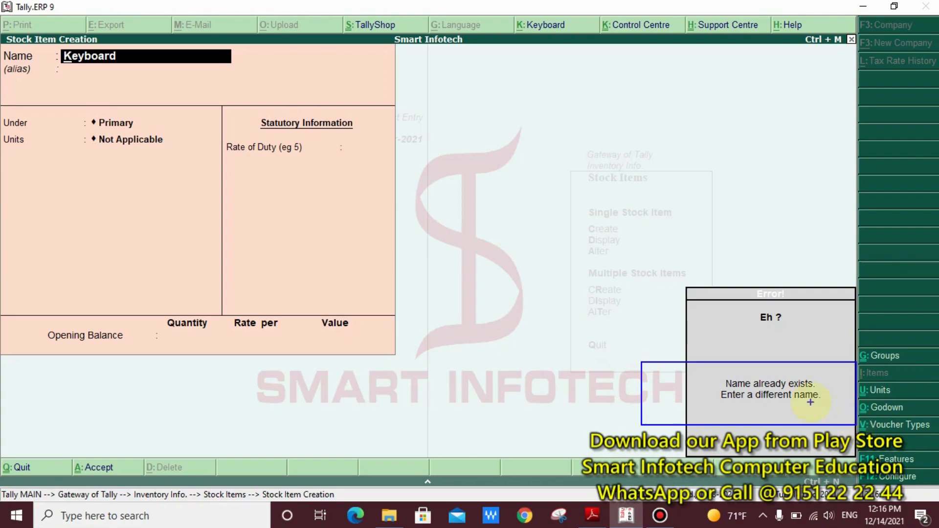
{"action": "left_click", "coordinate": [706, 375]}
{"action": "left_click_drag", "start_coordinate": [706, 374], "coordinate": [837, 411]}
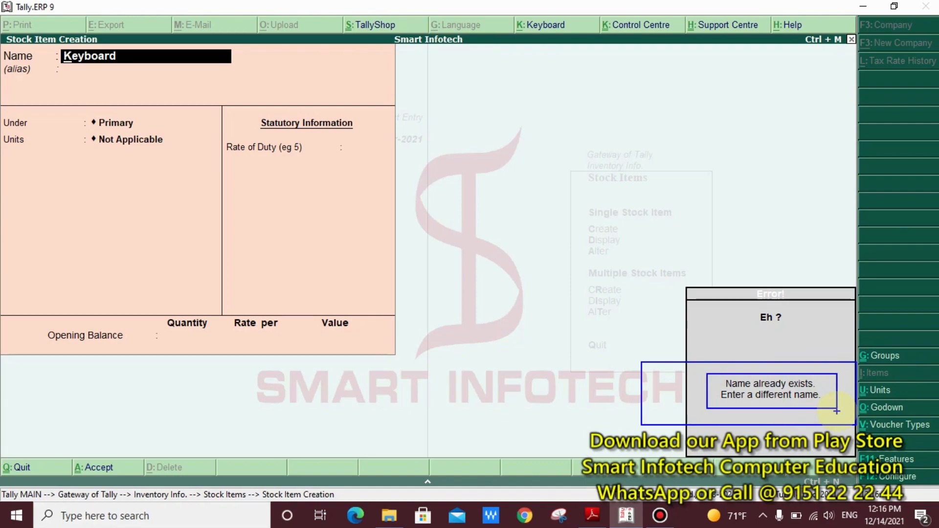
{"action": "key", "text": "Escape"}
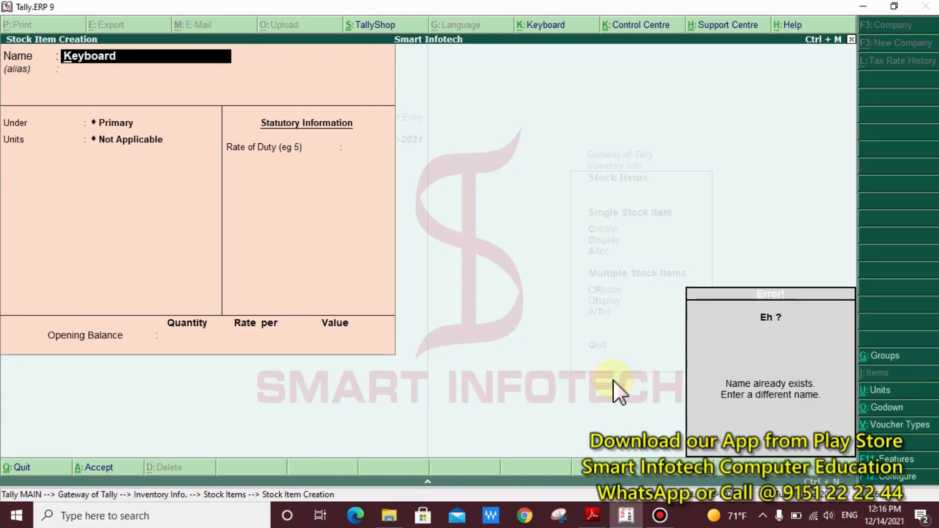
{"action": "key", "text": "Escape"}
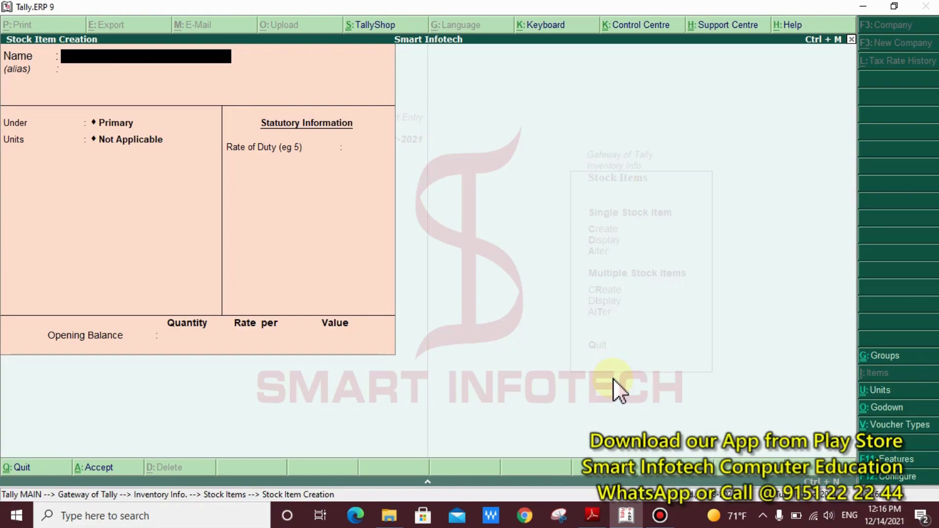
Name the new stock item Dell Keyboard, placing it under Computer Hardware with Pcs as its unit.
{"action": "type", "text": "Dell Keyboard"}
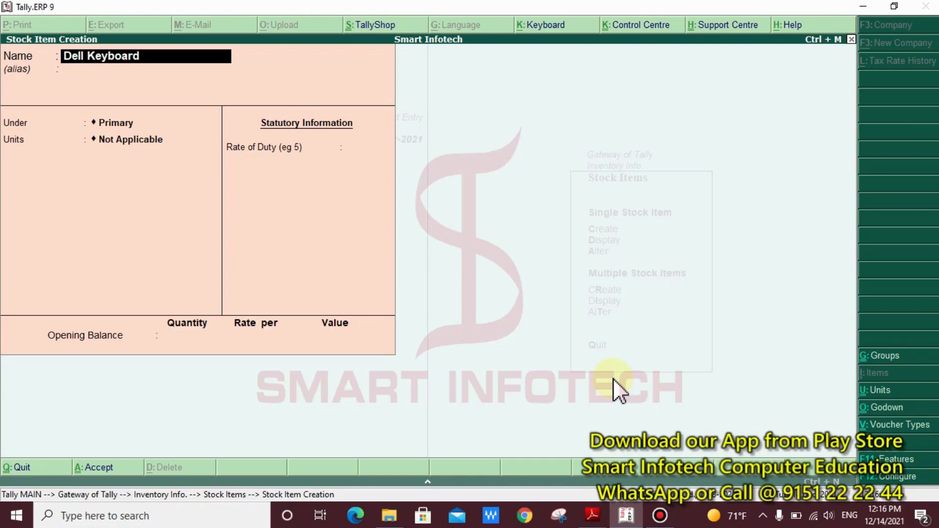
{"action": "key", "text": "Return"}
{"action": "key", "text": "Return"}
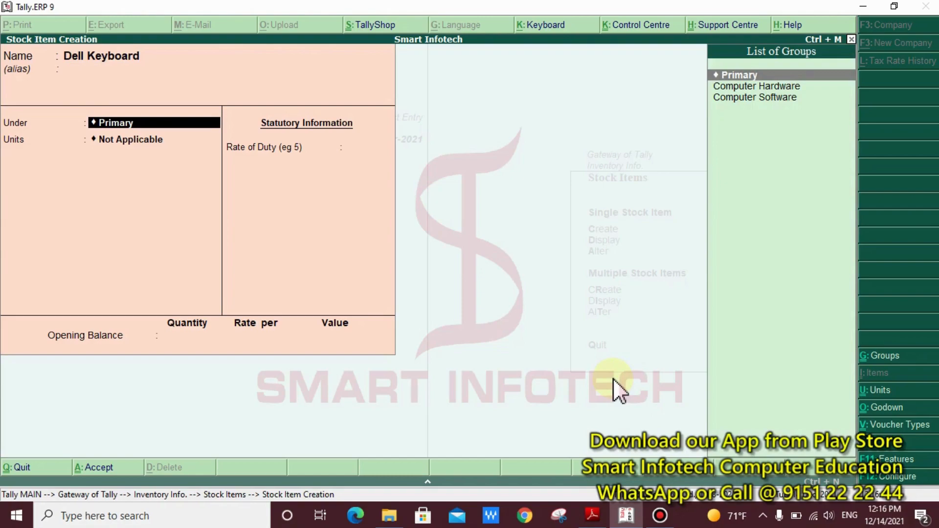
{"action": "key", "text": "Down"}
{"action": "key", "text": "Return"}
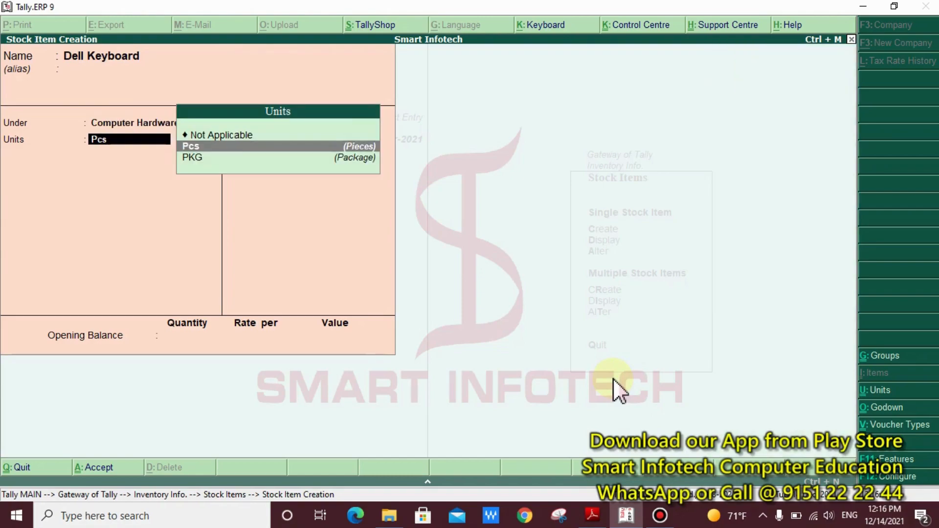
{"action": "key", "text": "Return"}
{"action": "key", "text": "Return"}
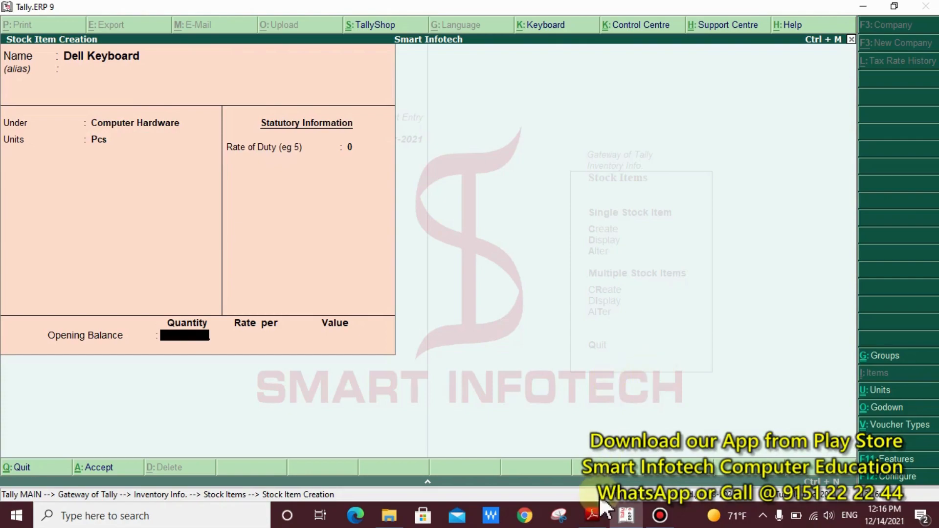
Check the keyboard total in Adobe Reader, then in Tally.ERP 9 enter an opening quantity of 340 Pcs and choose Arya Nagar as the first godown.
{"action": "left_click", "coordinate": [591, 516]}
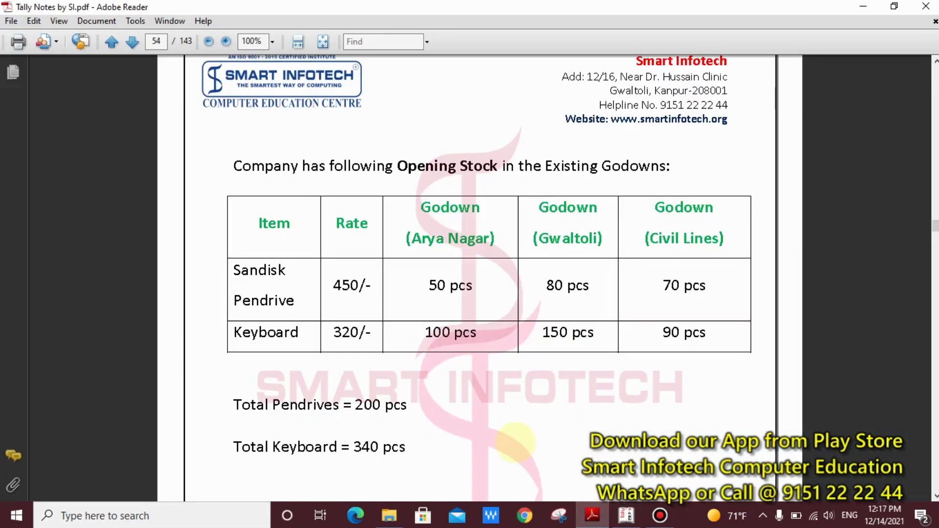
{"action": "mouse_move", "coordinate": [209, 422]}
{"action": "left_mouse_down"}
{"action": "mouse_move", "coordinate": [467, 461]}
{"action": "mouse_move", "coordinate": [468, 471]}
{"action": "left_mouse_up"}
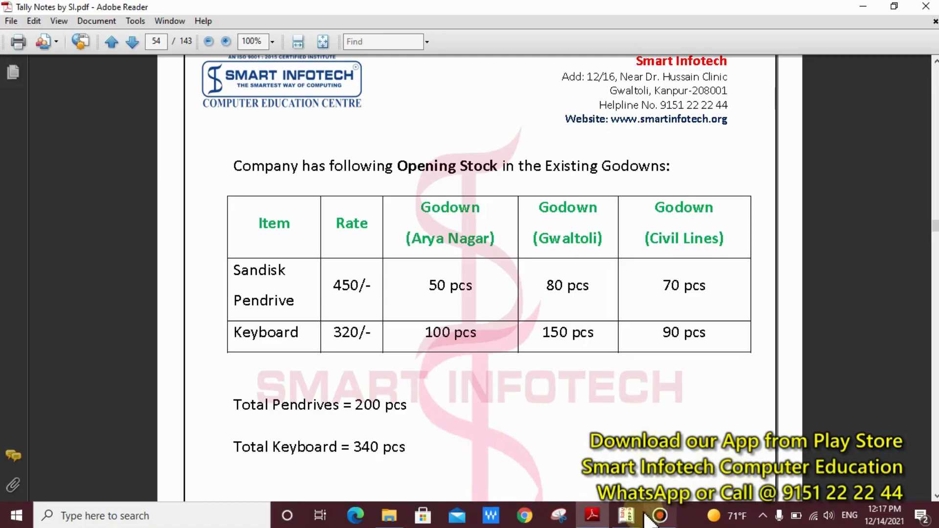
{"action": "left_click", "coordinate": [626, 515]}
{"action": "type", "text": "340"}
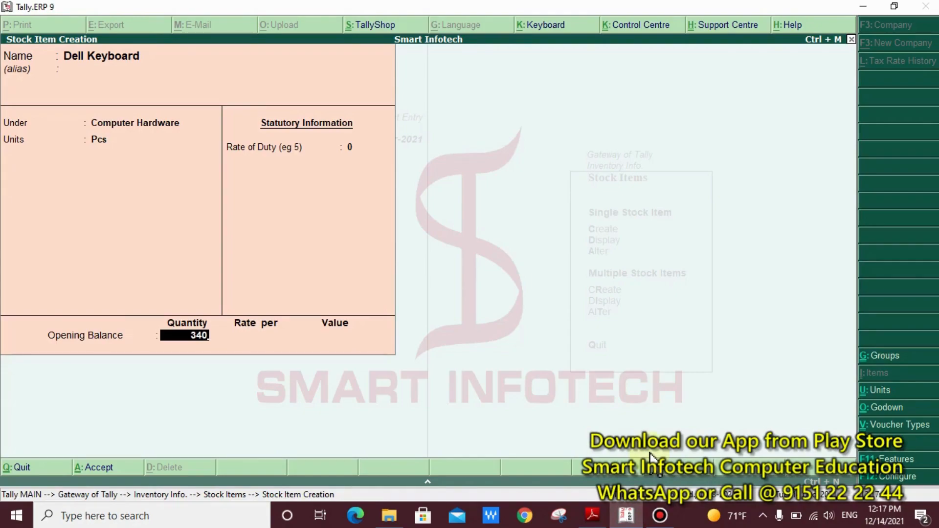
{"action": "key", "text": "Return"}
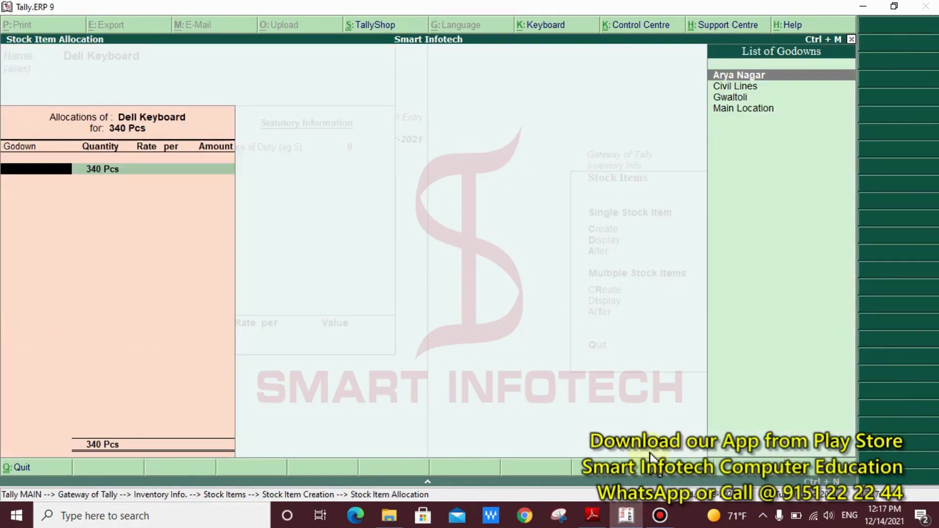
{"action": "key", "text": "Return"}
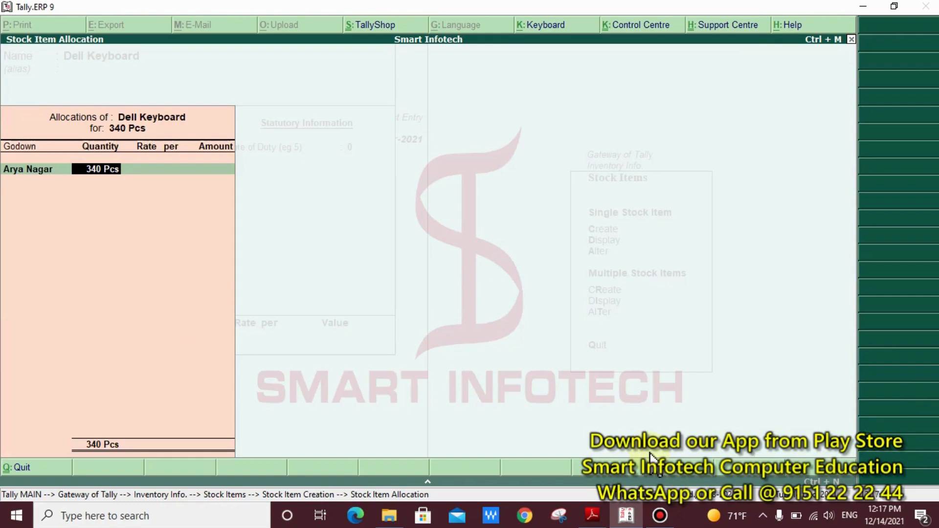
Switch to Adobe Reader to check the Keyboard row's rate and quantities per godown, and return to Tally.ERP 9.
{"action": "left_click", "coordinate": [593, 520]}
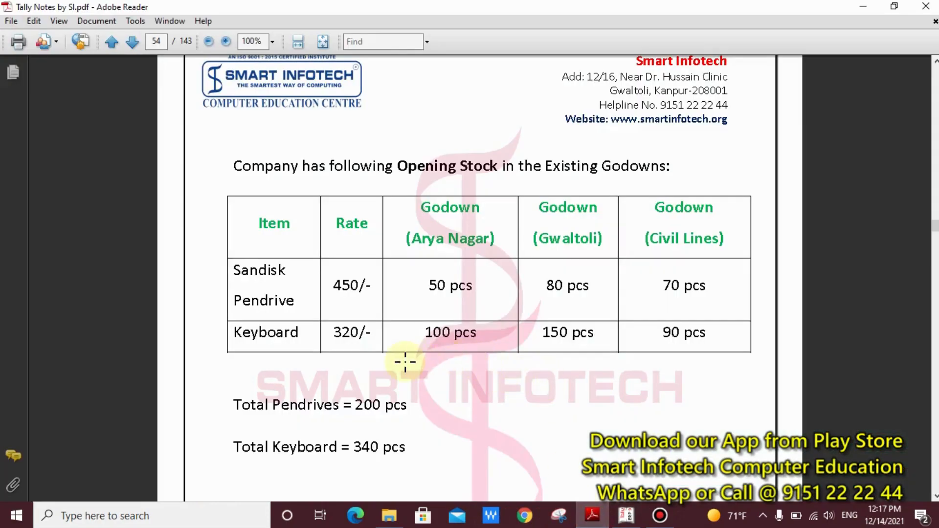
{"action": "left_click_drag", "start_coordinate": [392, 304], "coordinate": [491, 362]}
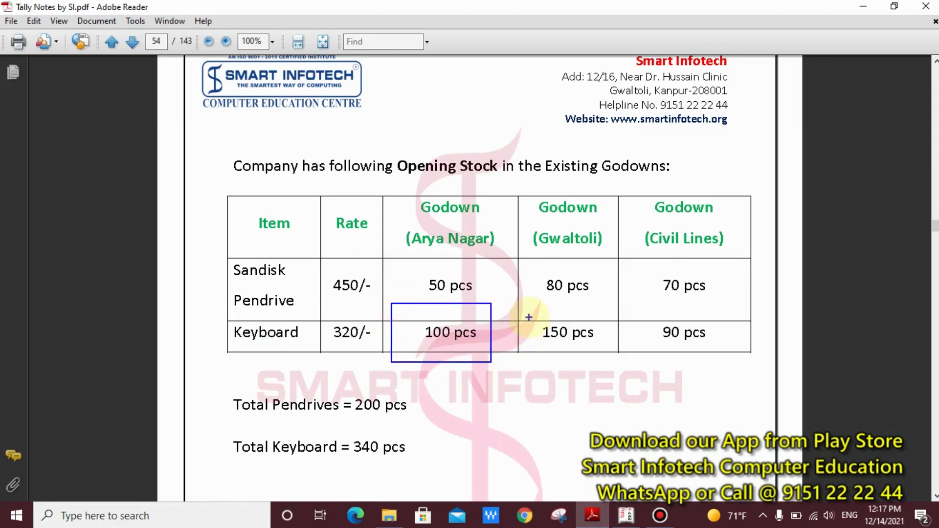
{"action": "left_click_drag", "start_coordinate": [529, 316], "coordinate": [605, 350]}
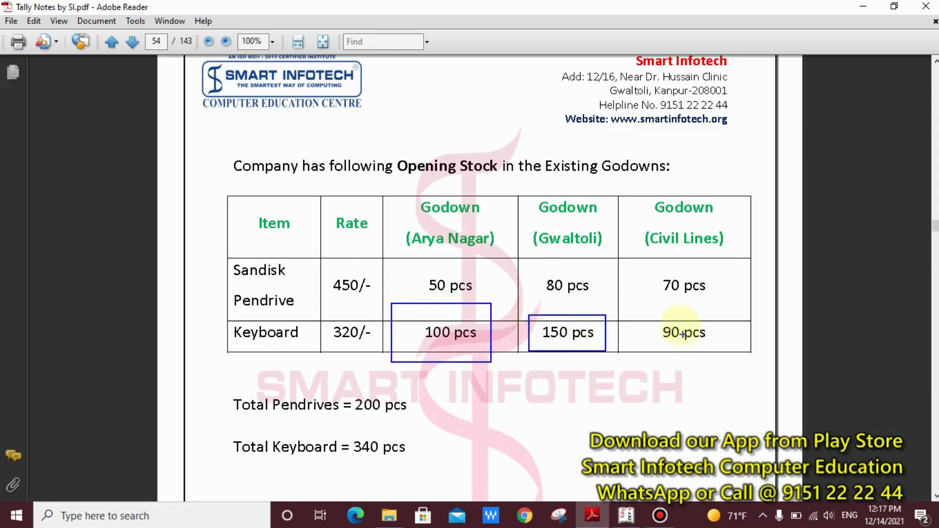
{"action": "left_click_drag", "start_coordinate": [651, 311], "coordinate": [716, 351]}
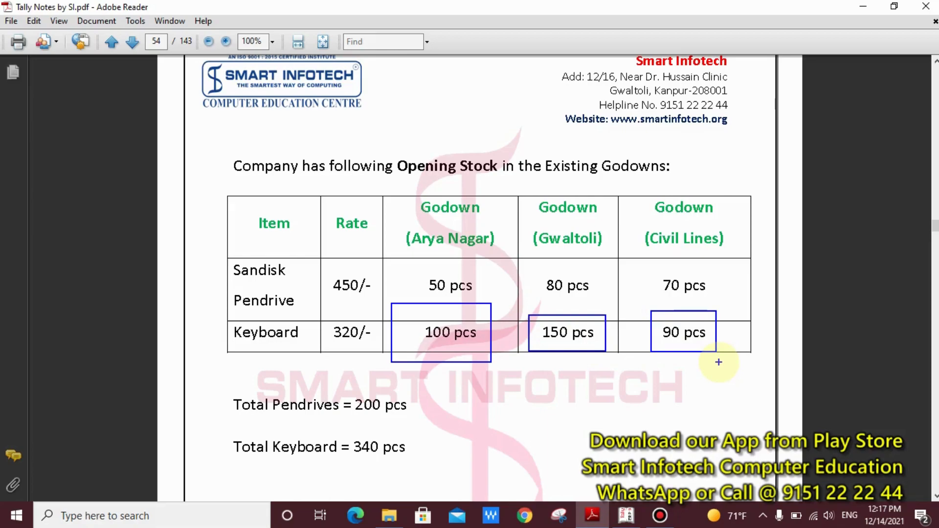
{"action": "left_click_drag", "start_coordinate": [324, 316], "coordinate": [371, 347]}
{"action": "key", "text": "Escape"}
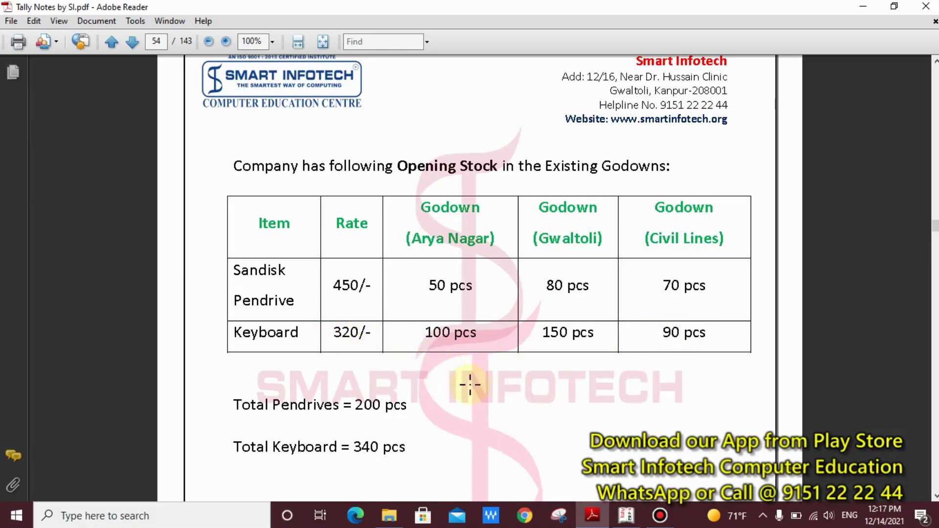
{"action": "left_click", "coordinate": [626, 515]}
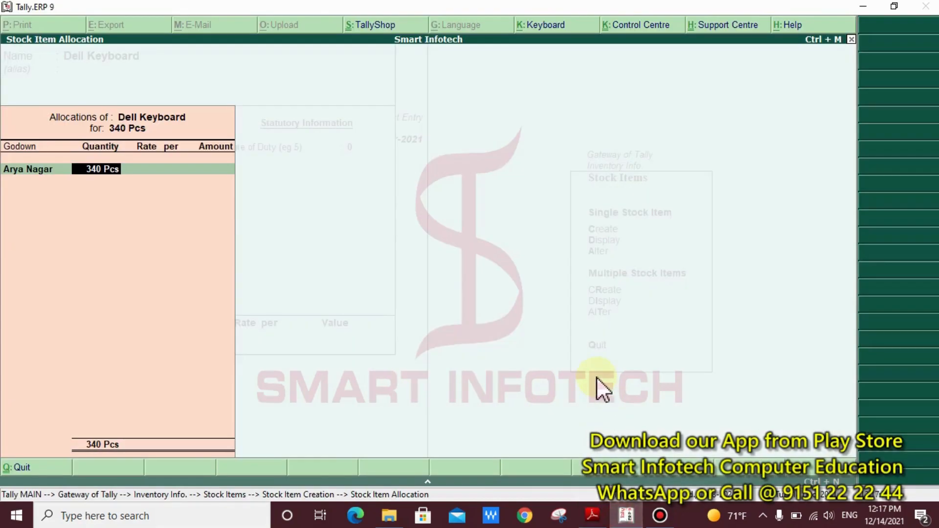
Allocate 100 Pcs of Dell Keyboard to the Arya Nagar godown at a rate of 320 per piece.
{"action": "type", "text": "100"}
{"action": "key", "text": "Return"}
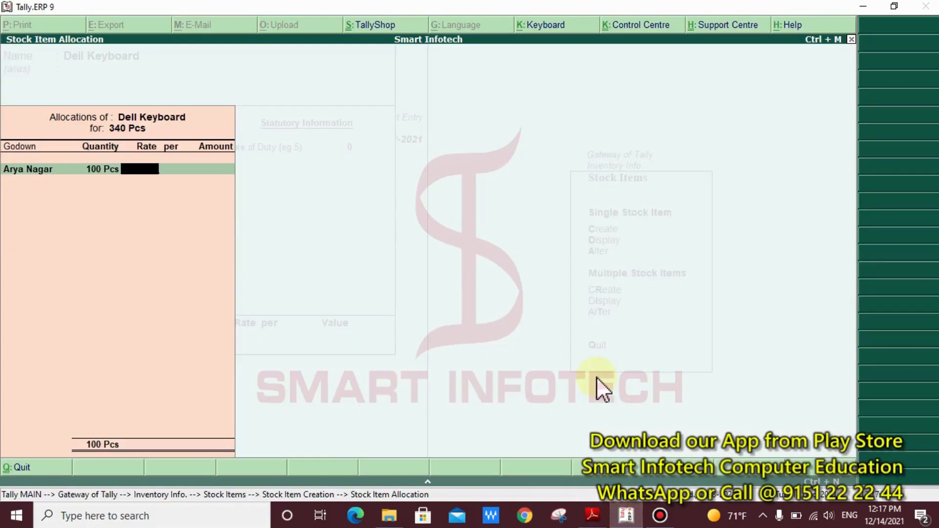
{"action": "type", "text": "320"}
{"action": "key", "text": "Return"}
{"action": "key", "text": "Return"}
{"action": "key", "text": "Return"}
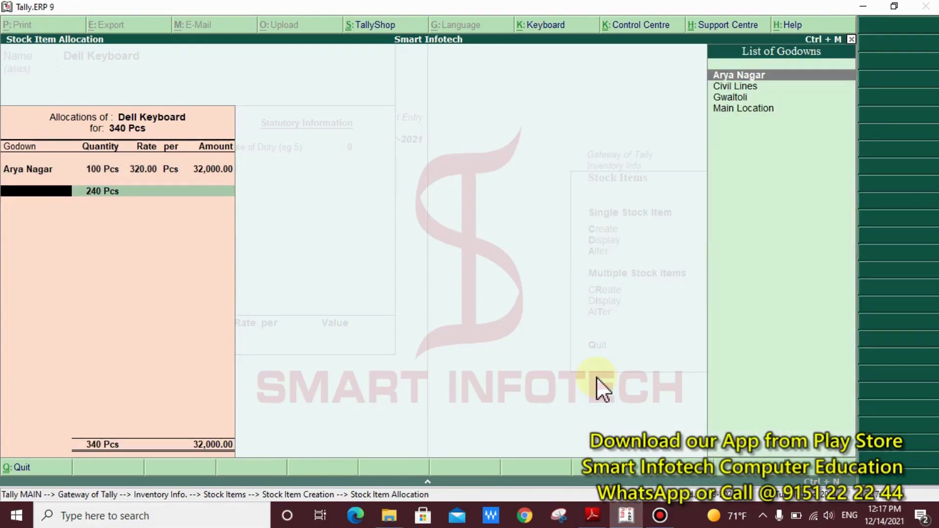
Allocate 150 Pcs of Dell Keyboard to the Gwaltoli godown at a rate of 320 per piece.
{"action": "key", "text": "Down"}
{"action": "key", "text": "Down"}
{"action": "key", "text": "Return"}
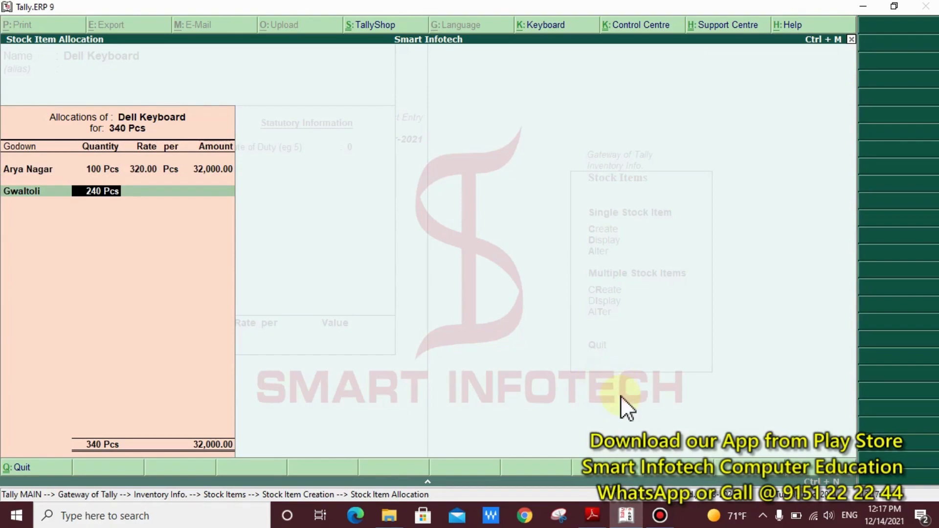
{"action": "type", "text": "150"}
{"action": "key", "text": "Return"}
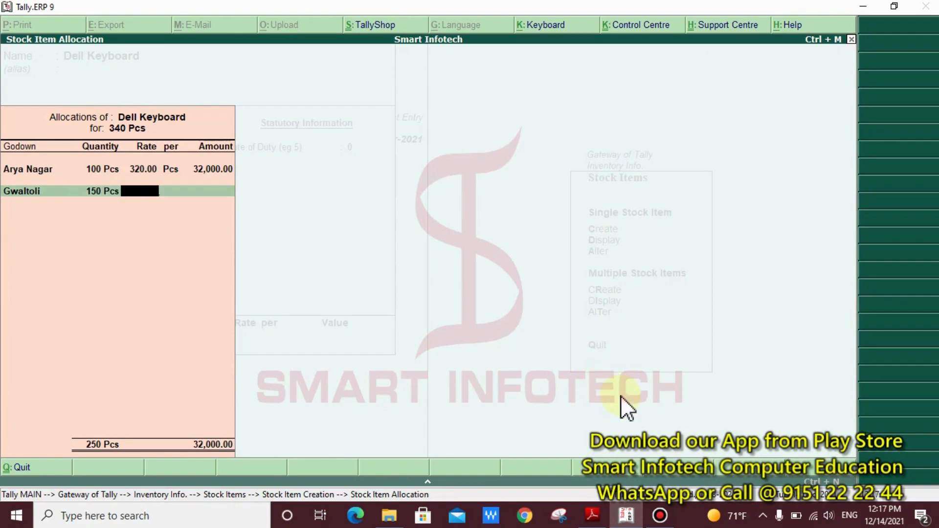
{"action": "type", "text": "320"}
{"action": "key", "text": "Return"}
{"action": "key", "text": "Return"}
{"action": "key", "text": "Return"}
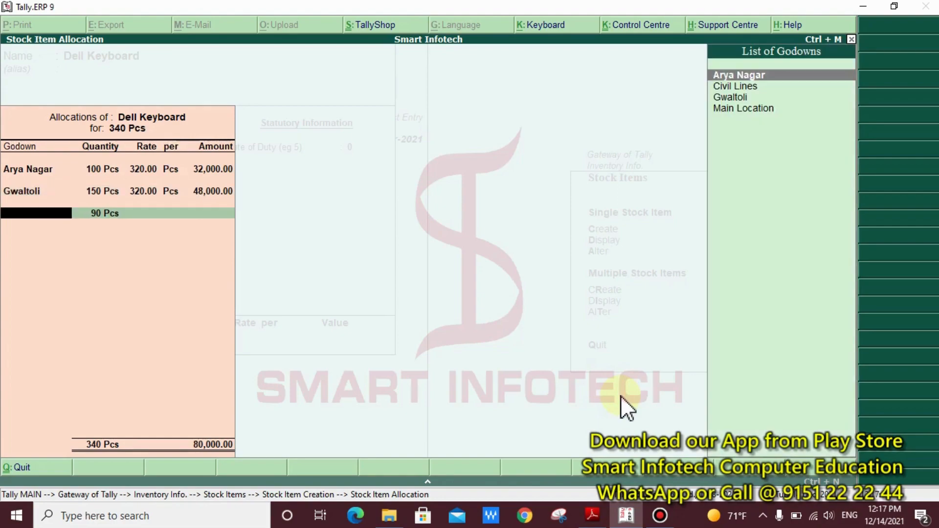
Allocate the remaining 90 Pcs to the Civil Lines godown at 320 per piece, checking the quantity against the Keyboard row in Adobe Reader.
{"action": "key", "text": "Down"}
{"action": "key", "text": "Down"}
{"action": "key", "text": "Up"}
{"action": "key", "text": "Return"}
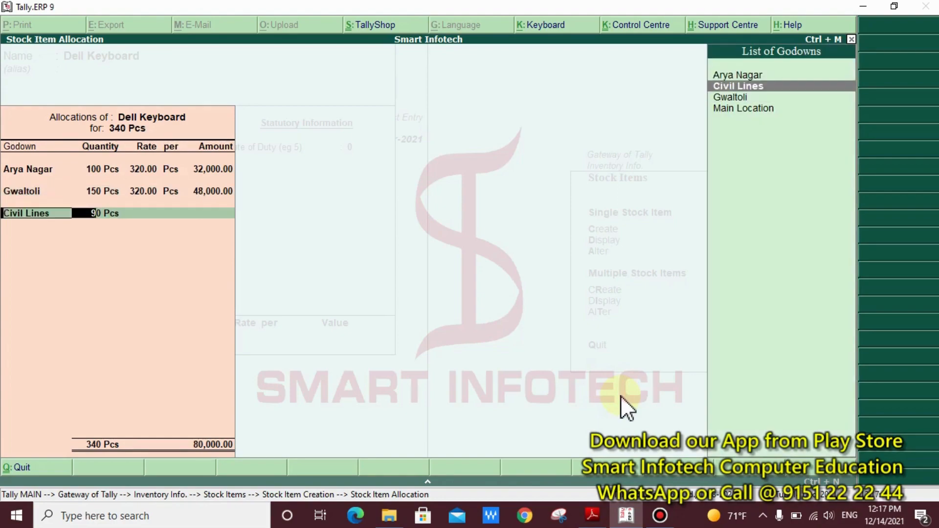
{"action": "left_click", "coordinate": [593, 516]}
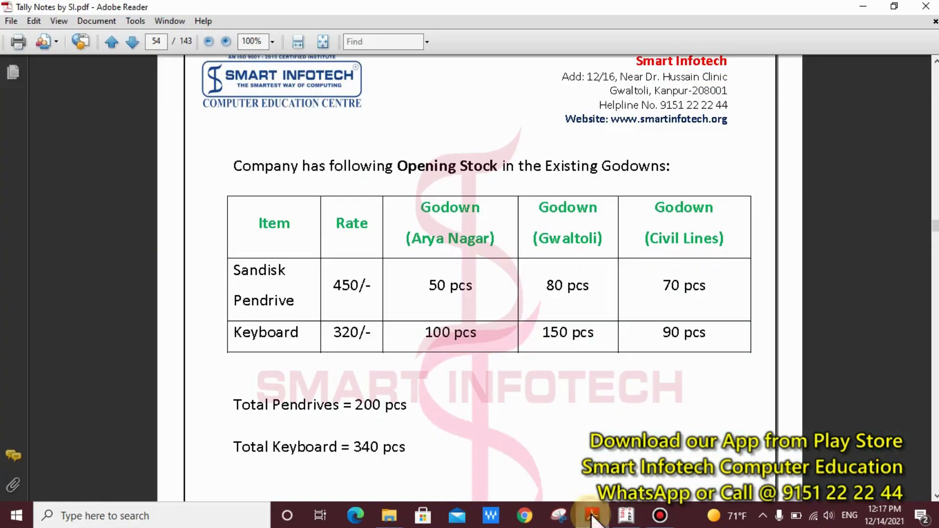
{"action": "left_click", "coordinate": [626, 516]}
{"action": "key", "text": "Return"}
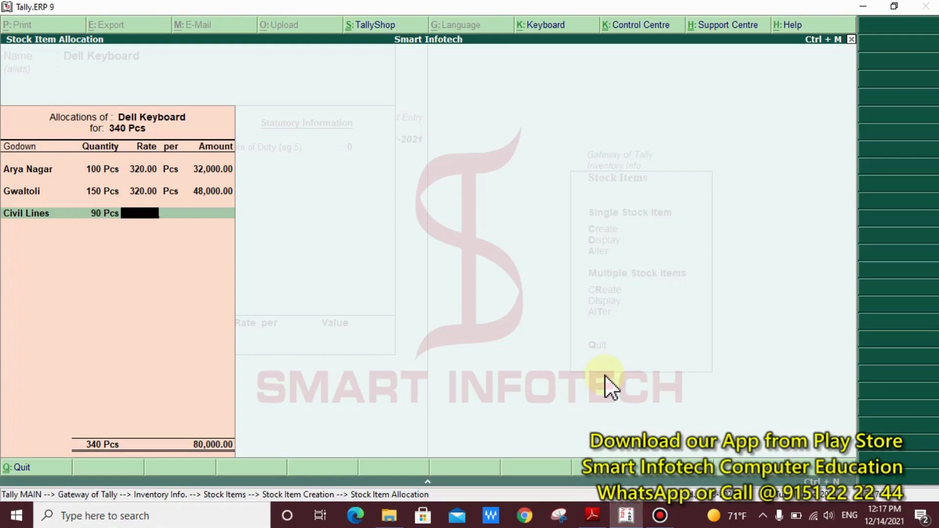
{"action": "type", "text": "320"}
{"action": "key", "text": "Return"}
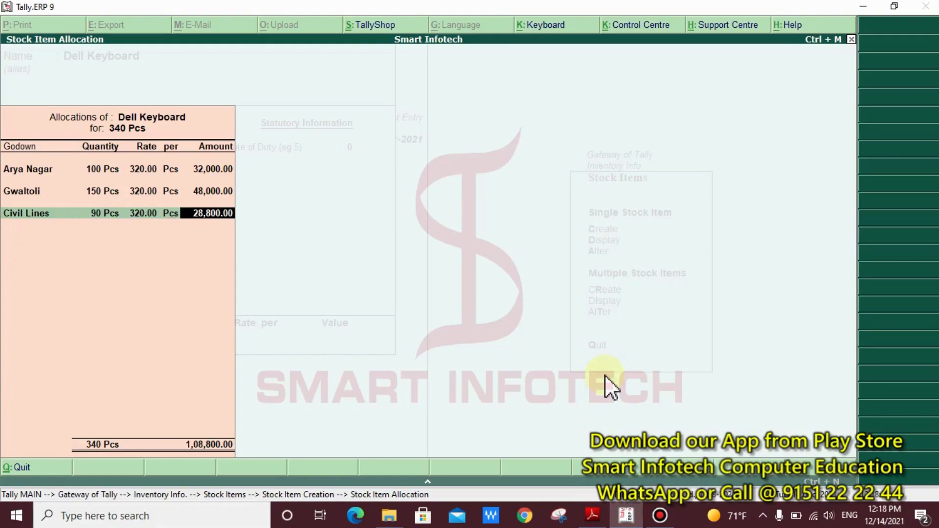
{"action": "key", "text": "Return"}
Accept the godown allocations, save the Dell Keyboard stock item and return to the Gateway of Tally.
{"action": "key", "text": "Return"}
{"action": "key", "text": "Return"}
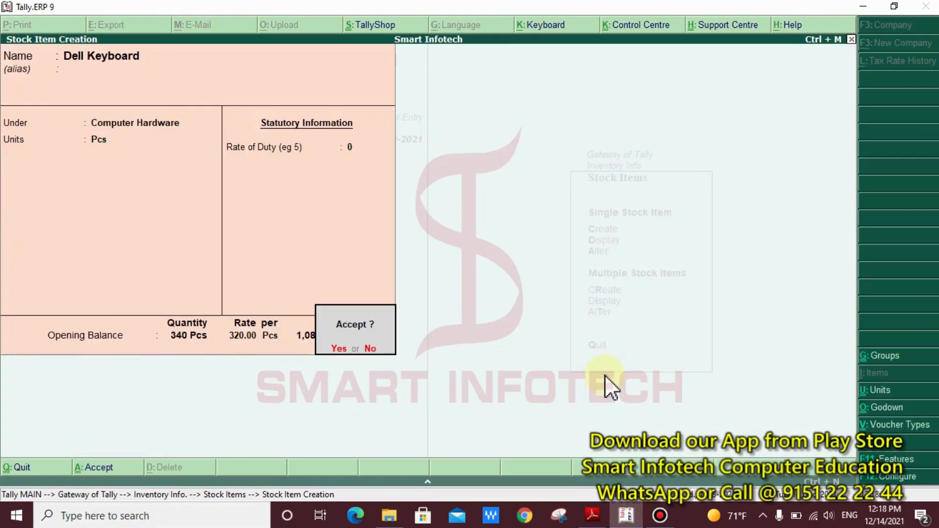
{"action": "key", "text": "y"}
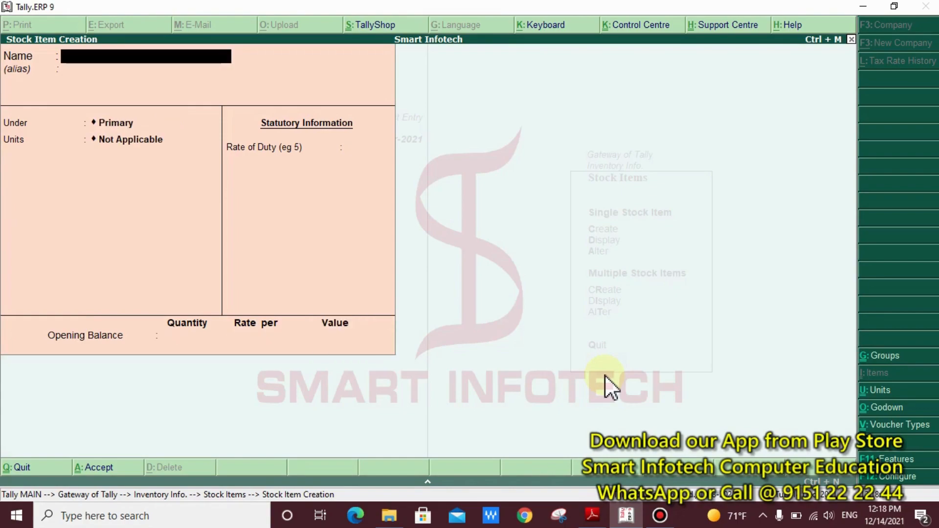
{"action": "key", "text": "Escape"}
{"action": "key", "text": "y"}
{"action": "key", "text": "Escape"}
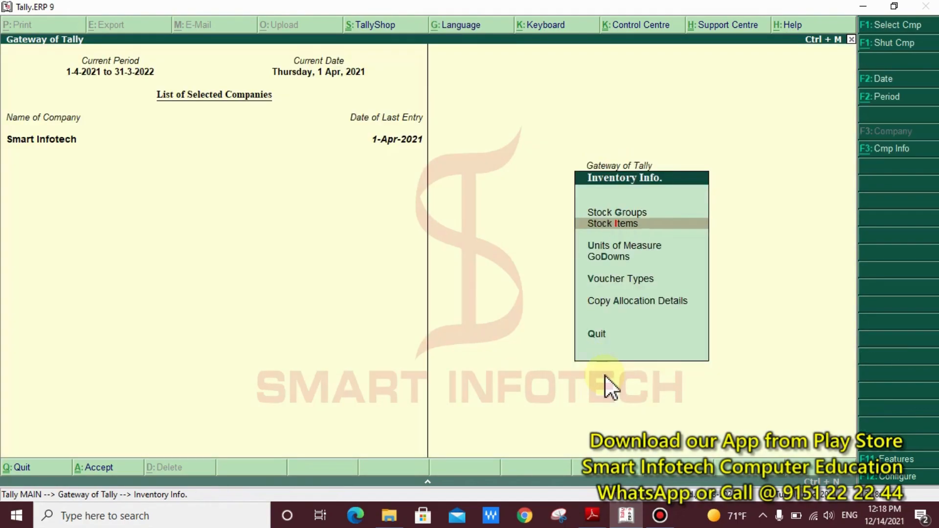
{"action": "key", "text": "Escape"}
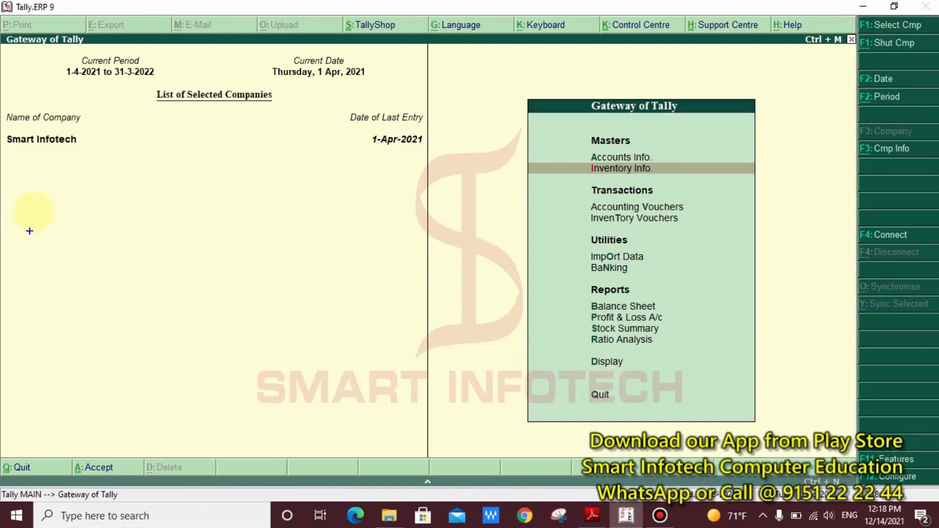
{"action": "type", "text": "GOT >>"}
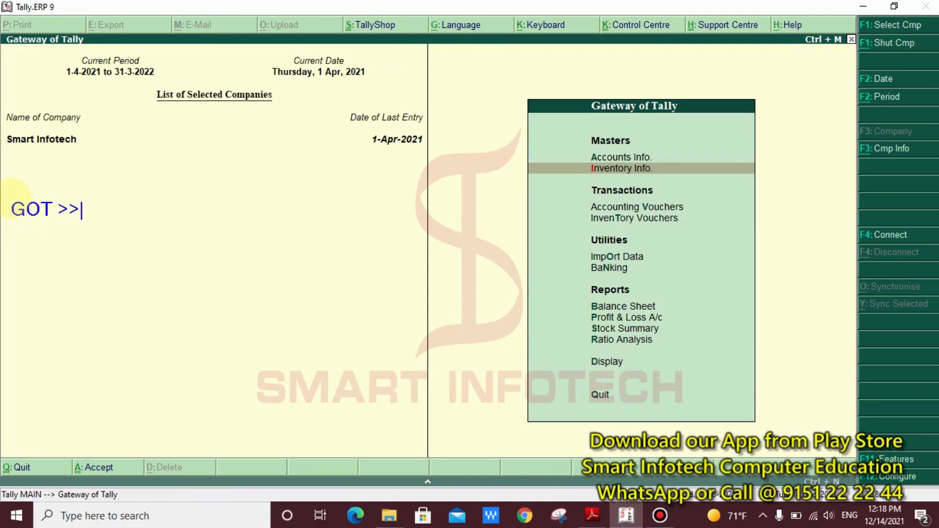
{"action": "type", "text": " Displ"}
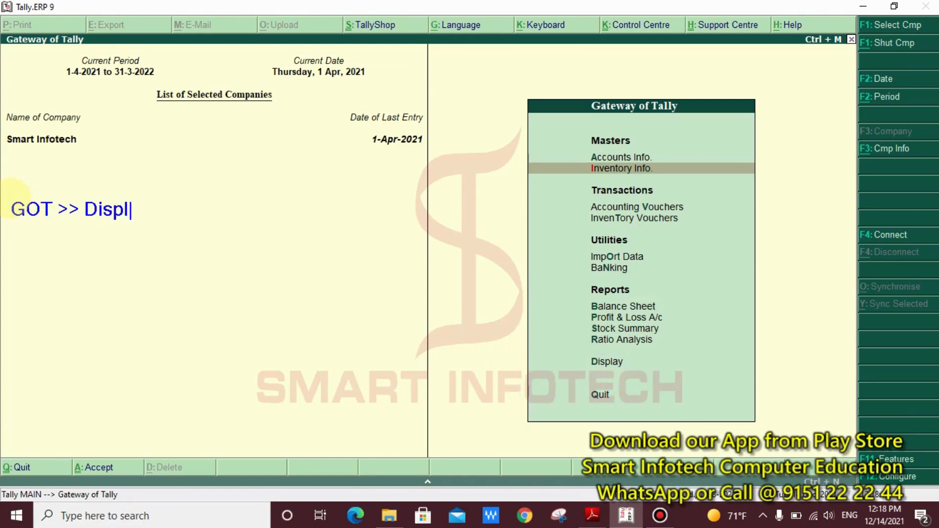
{"action": "type", "text": "ay >> Statement"}
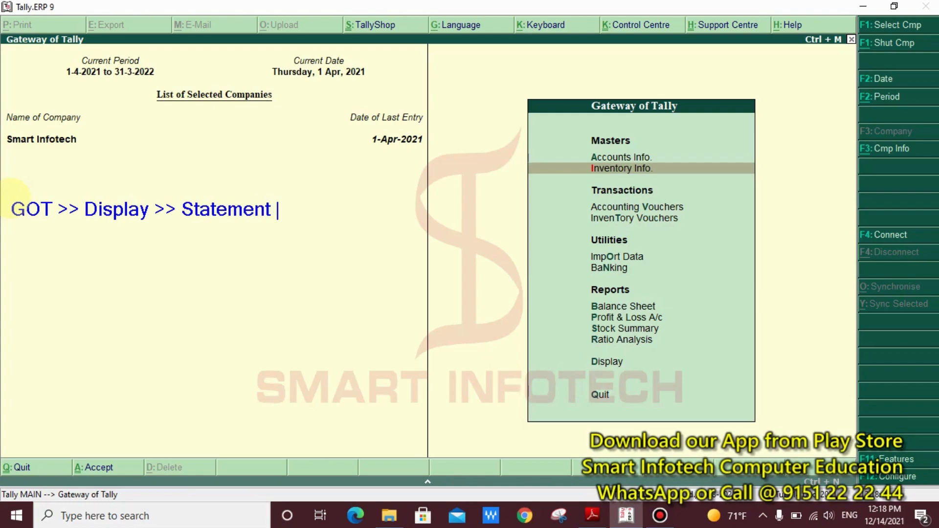
{"action": "type", "text": " of Inventory "}
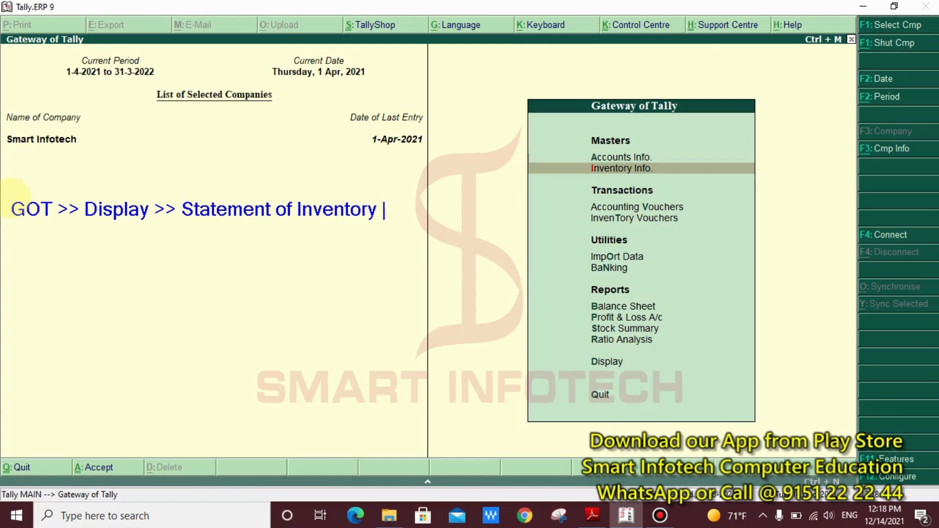
{"action": "type", "text": ">> Godown"}
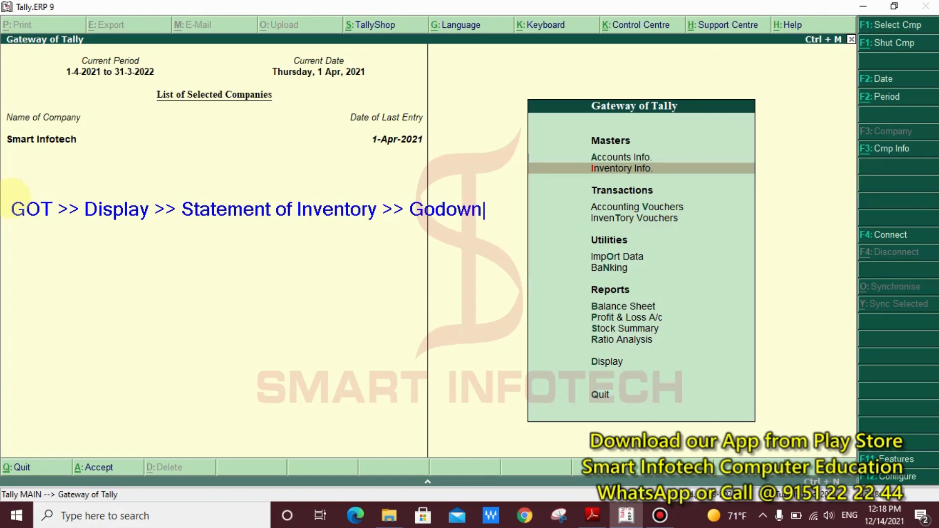
{"action": "type", "text": "s"}
{"action": "key", "text": "Escape"}
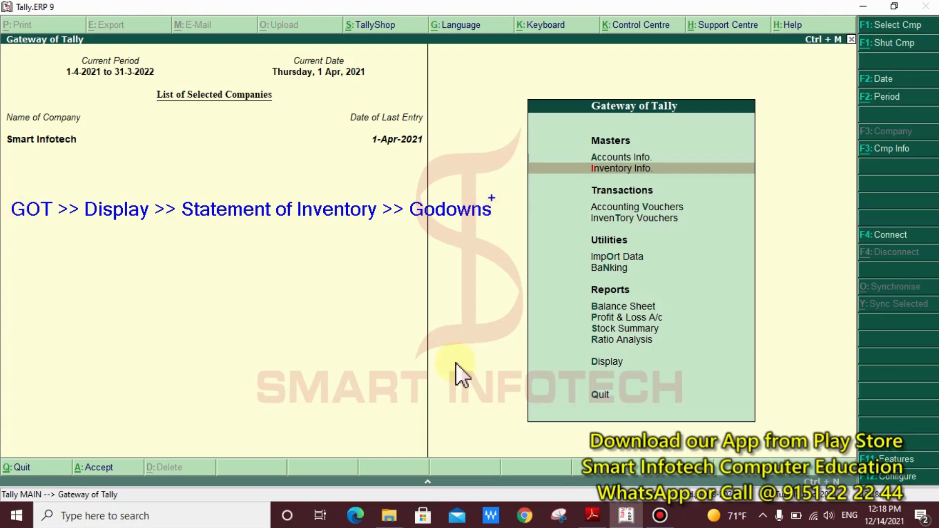
Open the Godowns report under Statements of Inventory to reach the list of godowns.
{"action": "key", "text": "Up"}
{"action": "key", "text": "Up"}
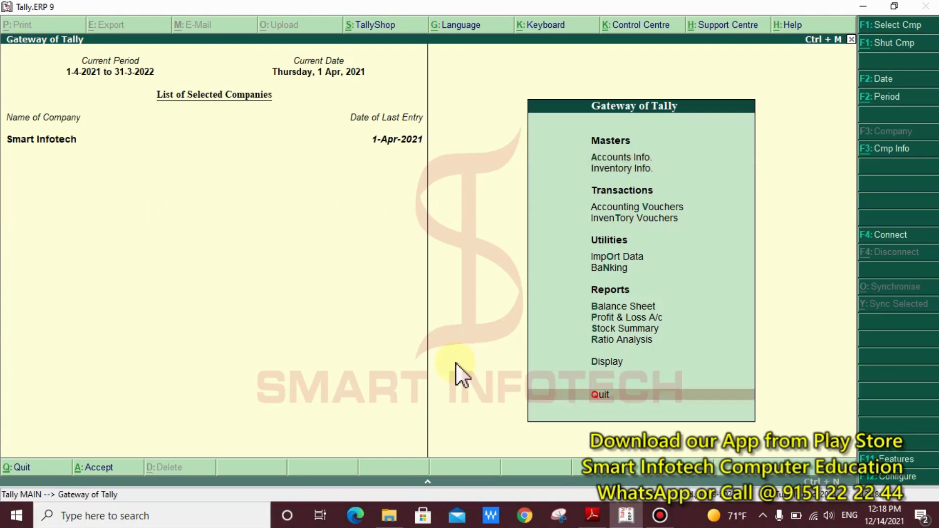
{"action": "key", "text": "Up"}
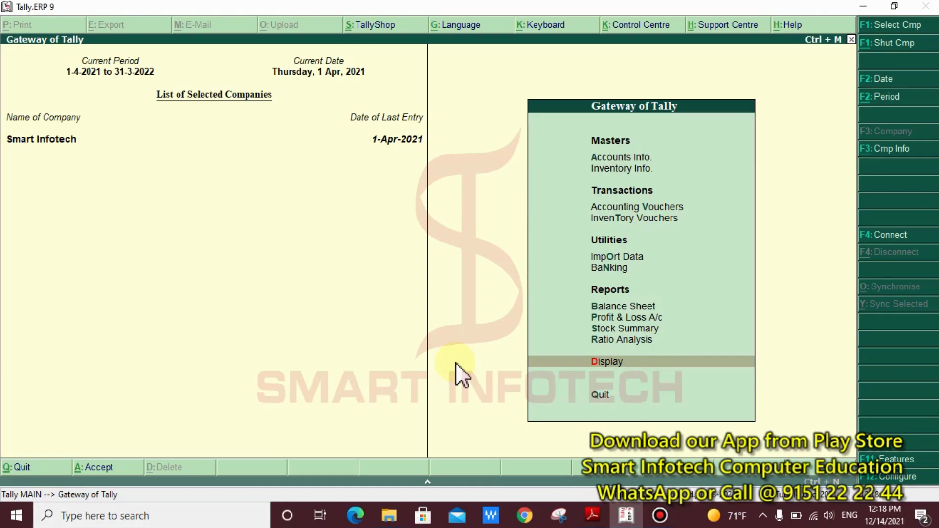
{"action": "key", "text": "Return"}
{"action": "key", "text": "Down"}
{"action": "key", "text": "Down"}
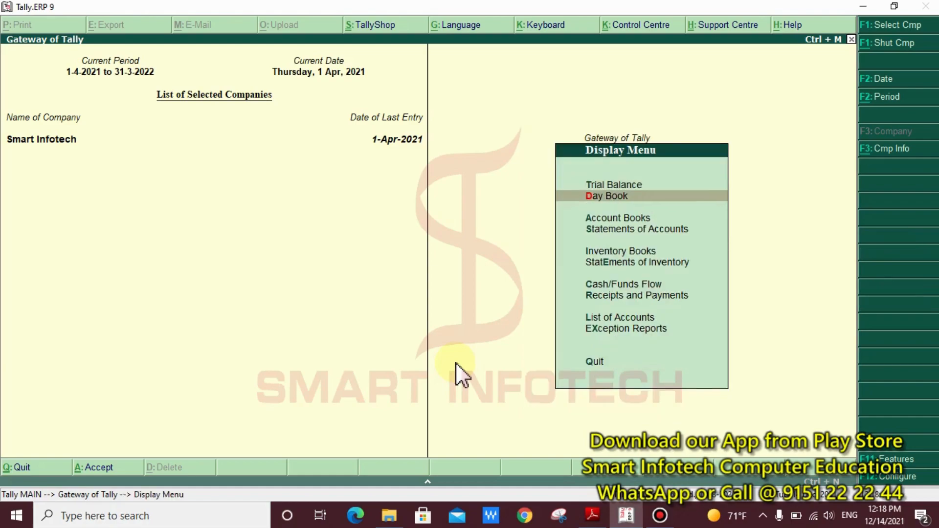
{"action": "key", "text": "Down"}
{"action": "key", "text": "Down"}
{"action": "key", "text": "Down"}
{"action": "key", "text": "Return"}
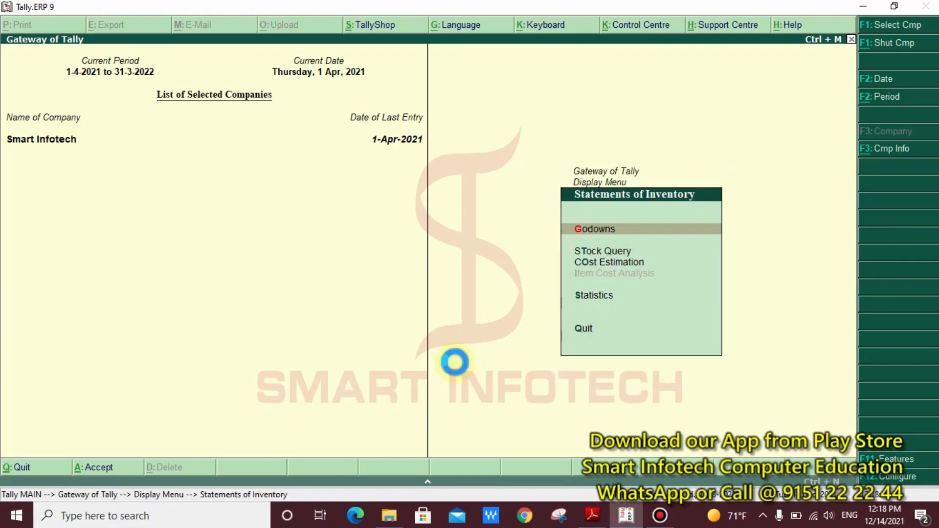
{"action": "key", "text": "Return"}
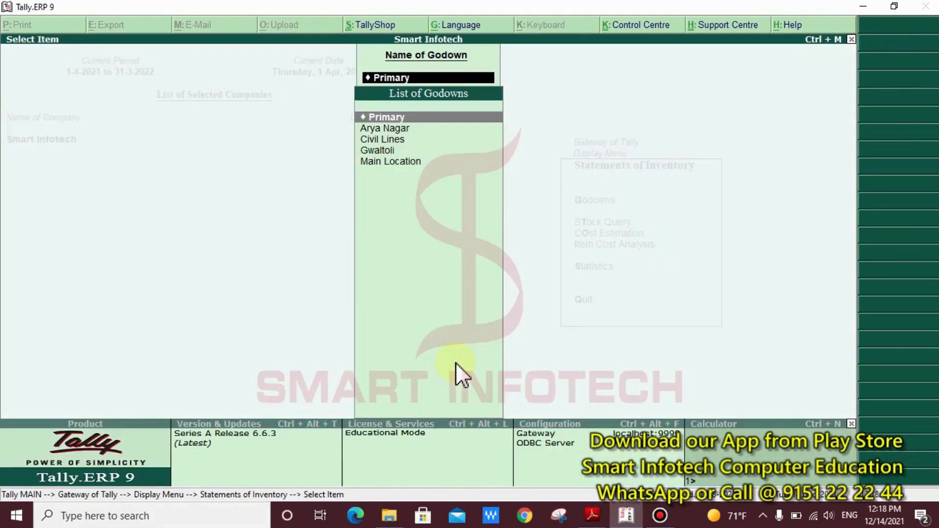
View the Arya Nagar godown summary and drill into Computer Hardware to see its stock items.
{"action": "key", "text": "Down"}
{"action": "key", "text": "Down"}
{"action": "key", "text": "Down"}
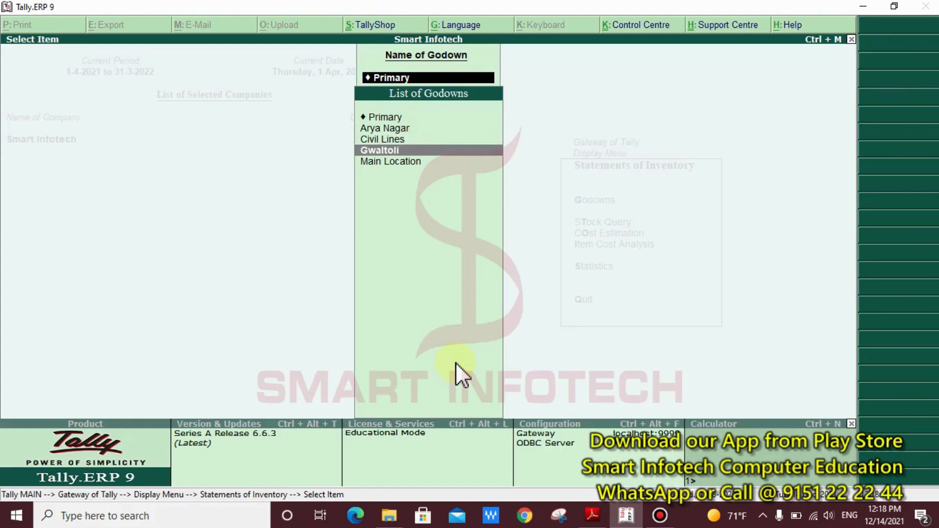
{"action": "key", "text": "Up"}
{"action": "key", "text": "Up"}
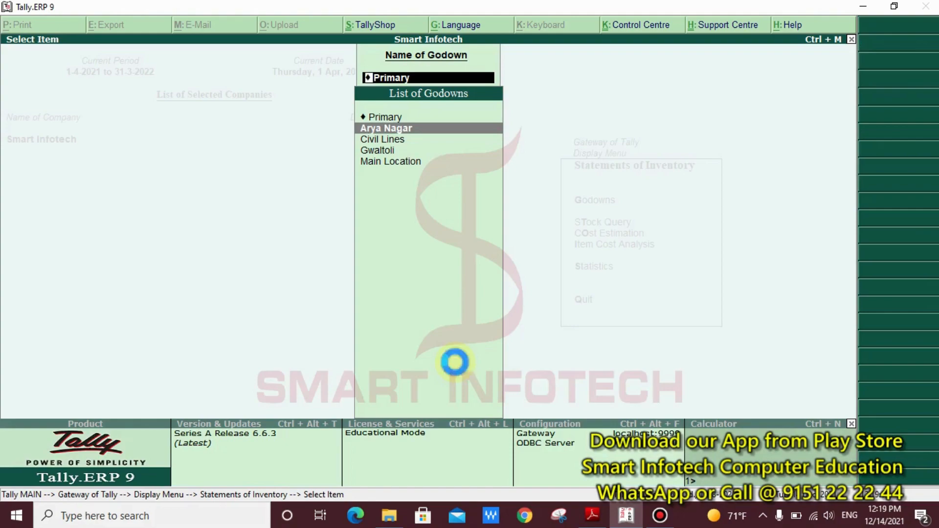
{"action": "key", "text": "Return"}
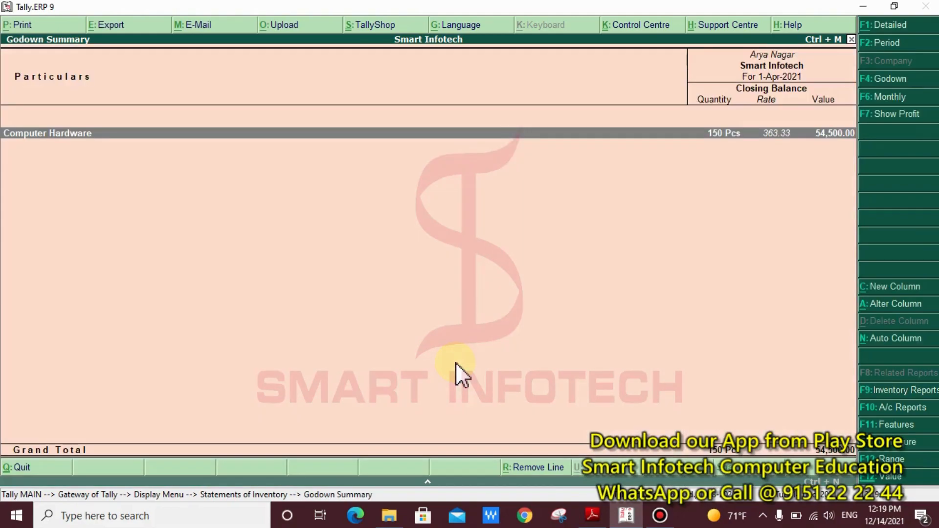
{"action": "key", "text": "Return"}
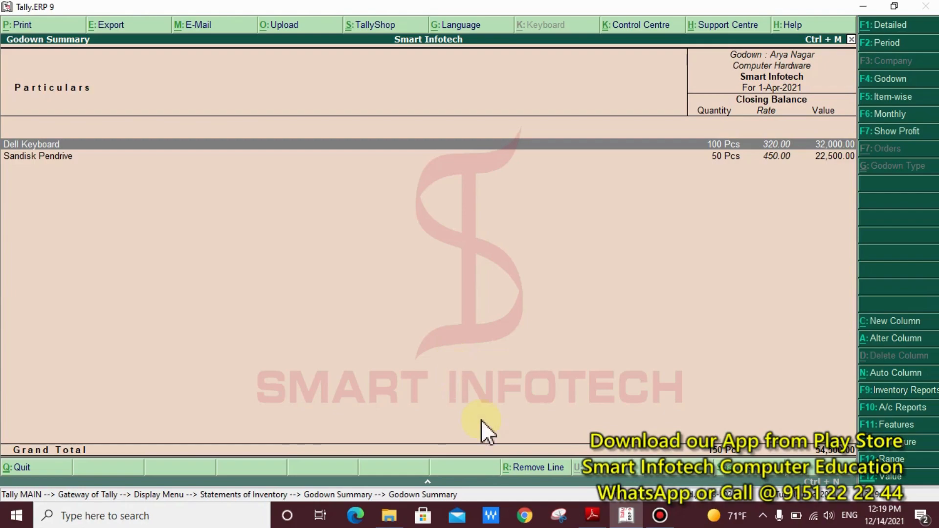
Check the Arya Nagar quantities of Sandisk Pendrive and Keyboard against the opening stock table in Adobe Reader and return to Tally.ERP 9.
{"action": "left_click", "coordinate": [591, 514]}
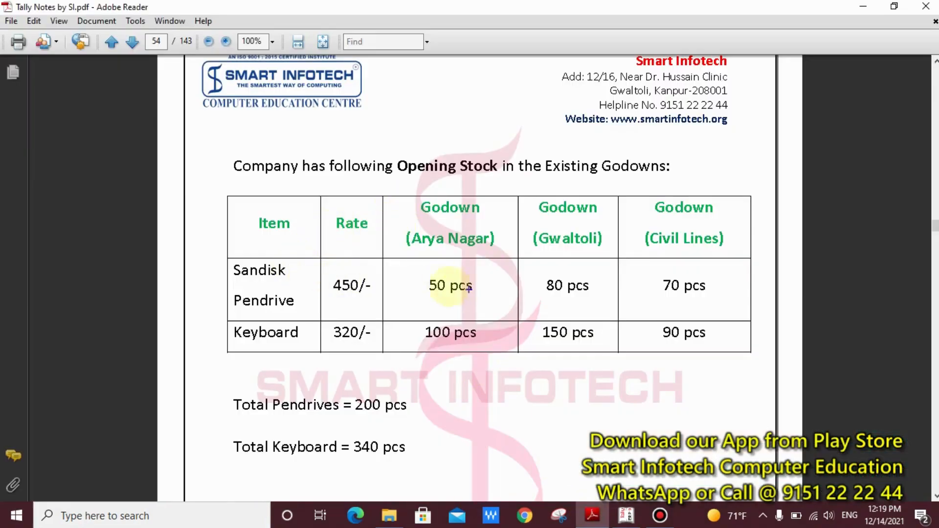
{"action": "left_click_drag", "start_coordinate": [410, 272], "coordinate": [483, 301]}
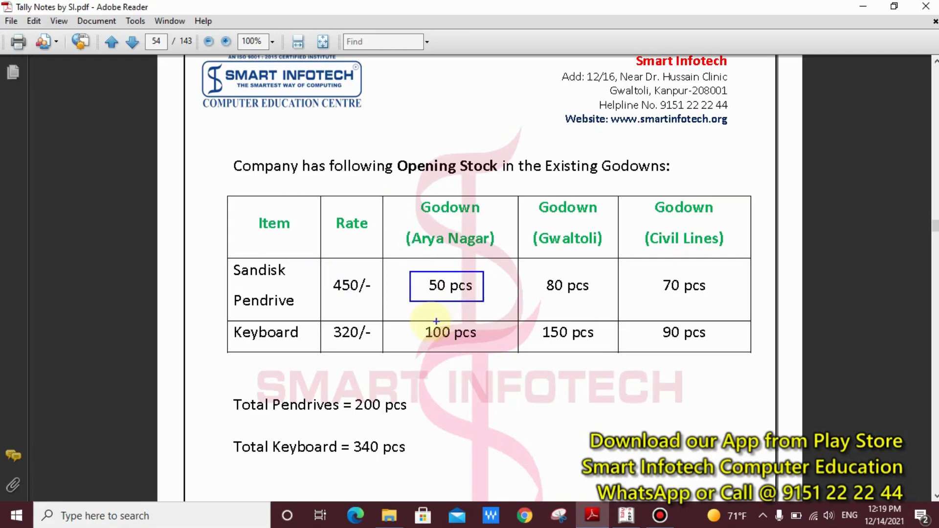
{"action": "left_click_drag", "start_coordinate": [414, 322], "coordinate": [482, 348]}
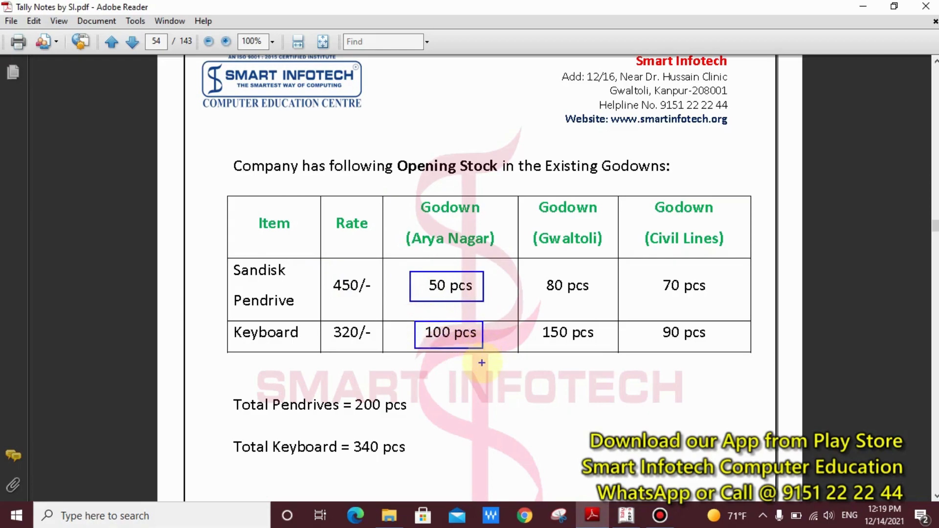
{"action": "key", "text": "Escape"}
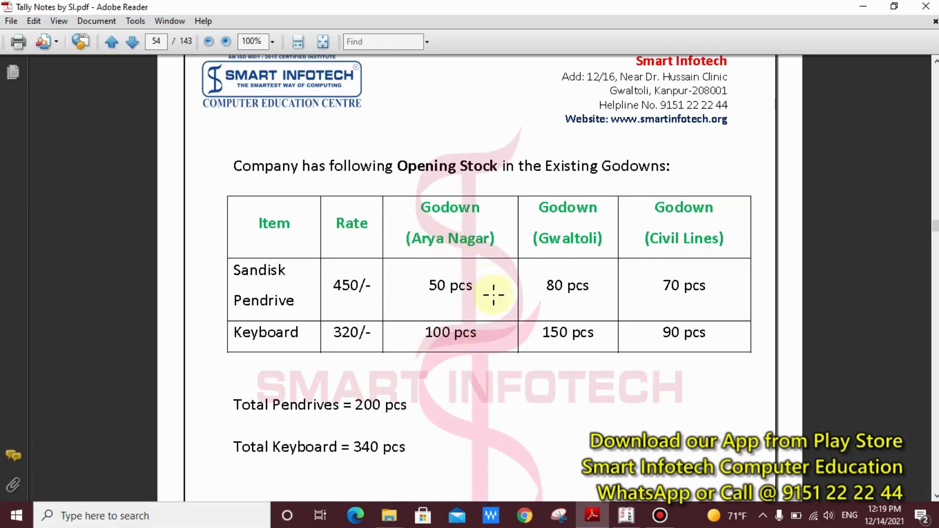
{"action": "left_click", "coordinate": [627, 516]}
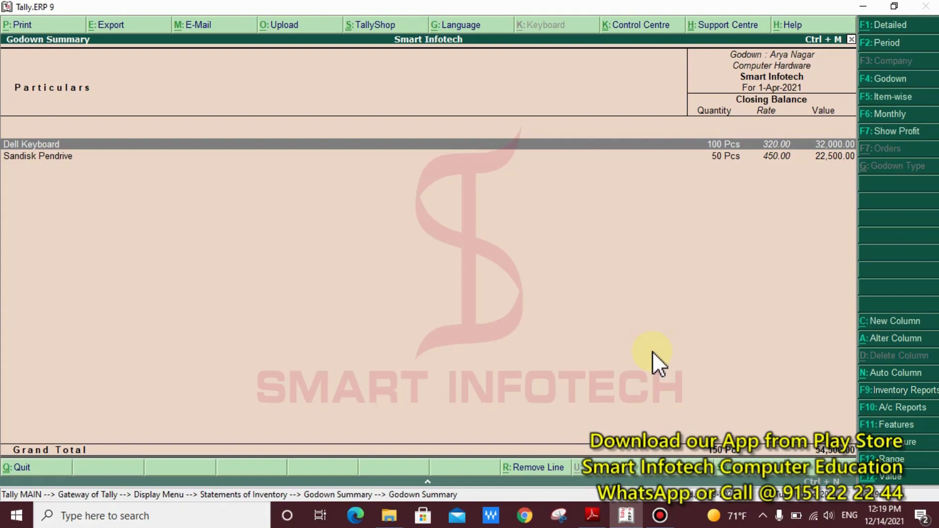
Leave the Arya Nagar summary and view the Computer Hardware stock items held in the Civil Lines godown.
{"action": "key", "text": "Escape"}
{"action": "key", "text": "Escape"}
{"action": "key", "text": "Return"}
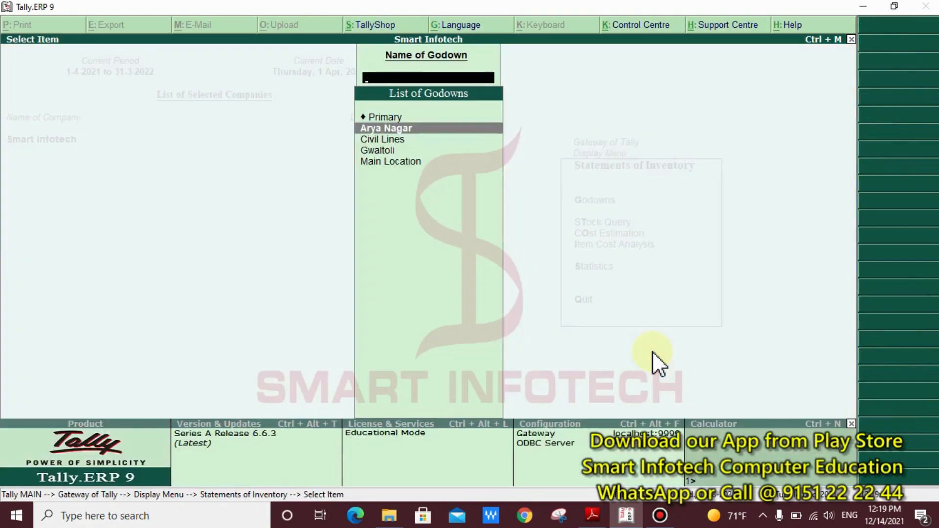
{"action": "key", "text": "Down"}
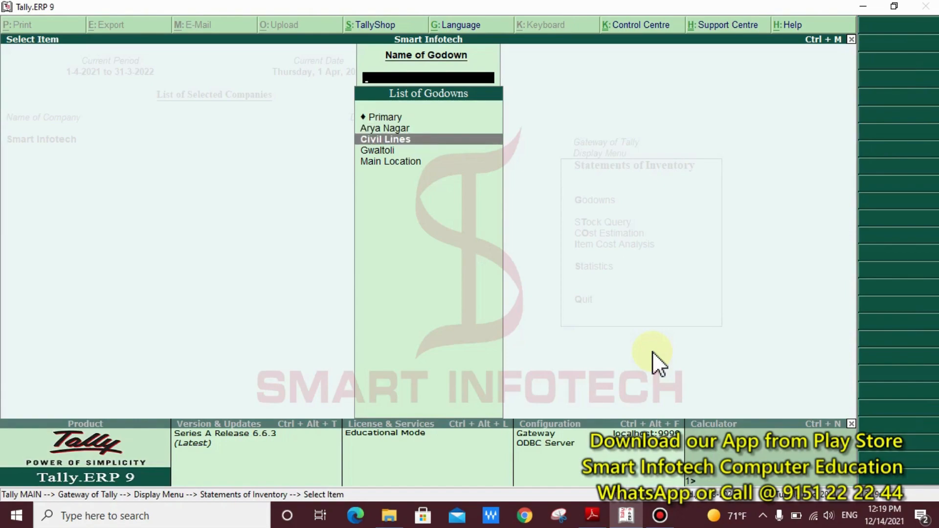
{"action": "key", "text": "Return"}
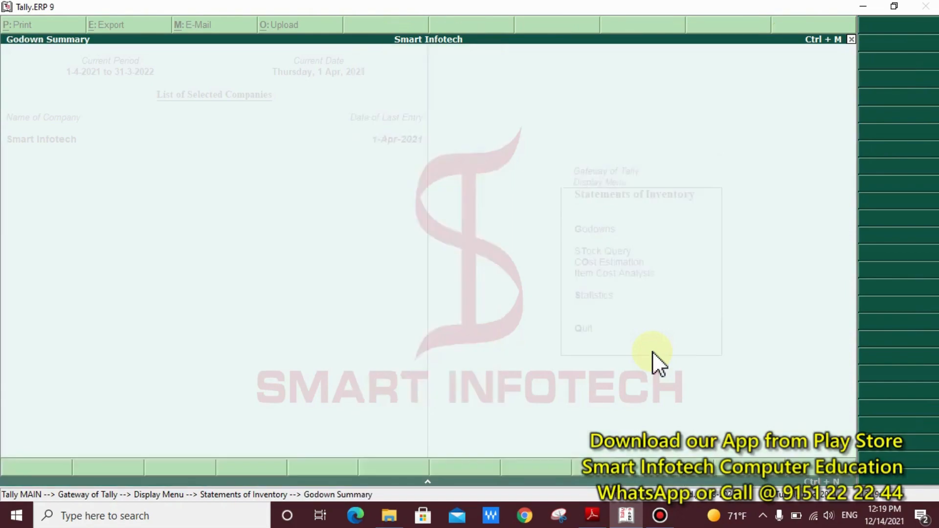
{"action": "key", "text": "Return"}
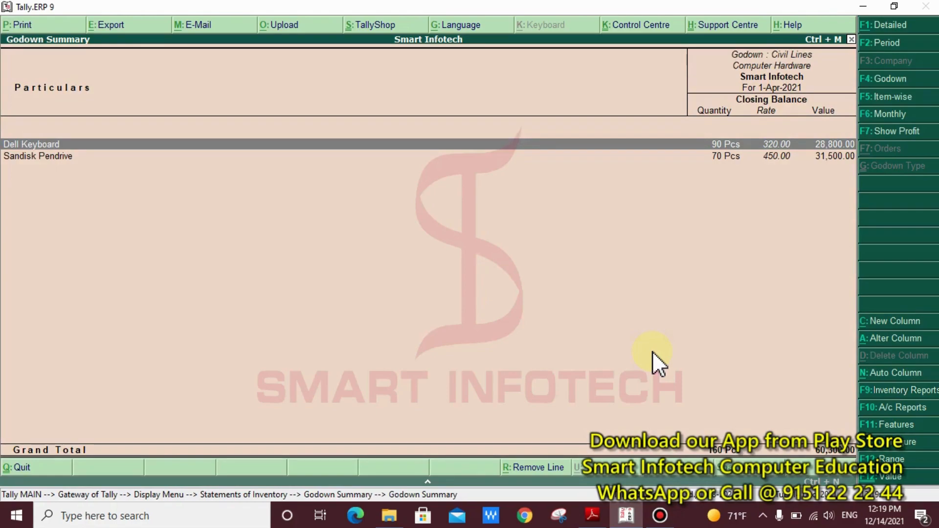
Close the Civil Lines godown summary and the inventory statements to return to the Gateway of Tally.
{"action": "key", "text": "Escape"}
{"action": "key", "text": "Escape"}
{"action": "key", "text": "Return"}
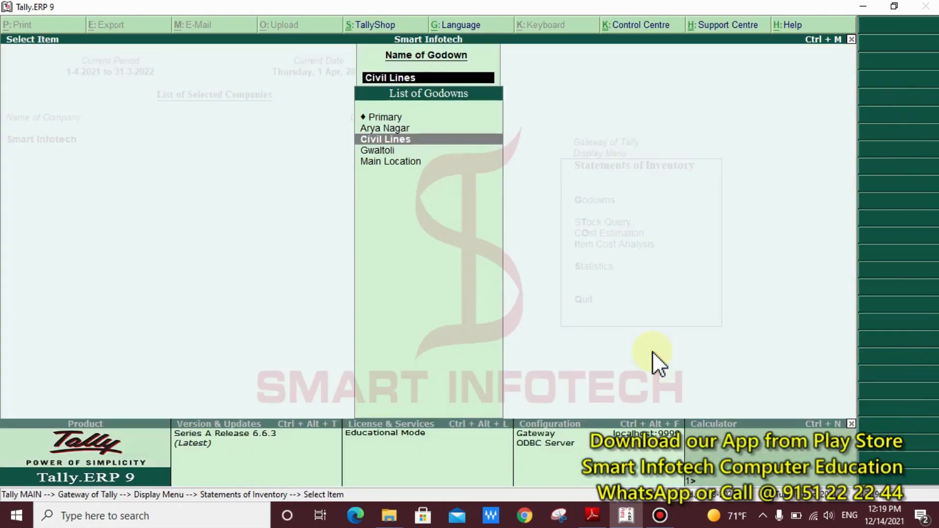
{"action": "key", "text": "Escape"}
{"action": "key", "text": "Escape"}
{"action": "key", "text": "Escape"}
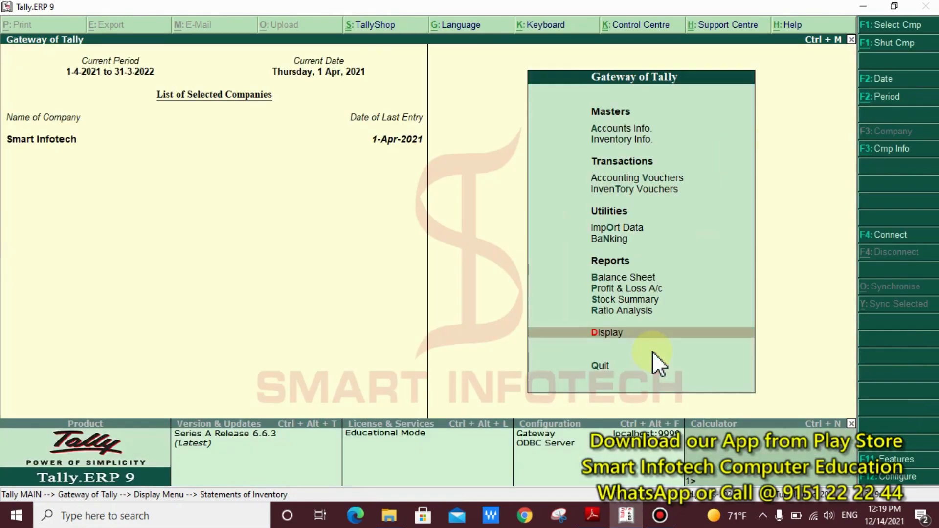
Switch to Adobe Reader and read the purchase exercise for goods from Rahul Traders below the opening stock table.
{"action": "left_click", "coordinate": [591, 515]}
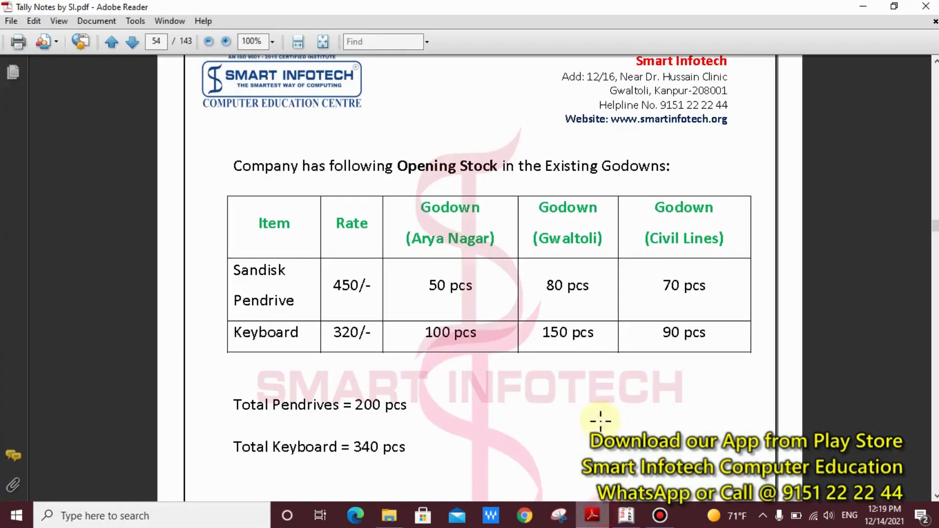
{"action": "scroll", "coordinate": [585, 337], "scroll_direction": "down", "scroll_amount": 1}
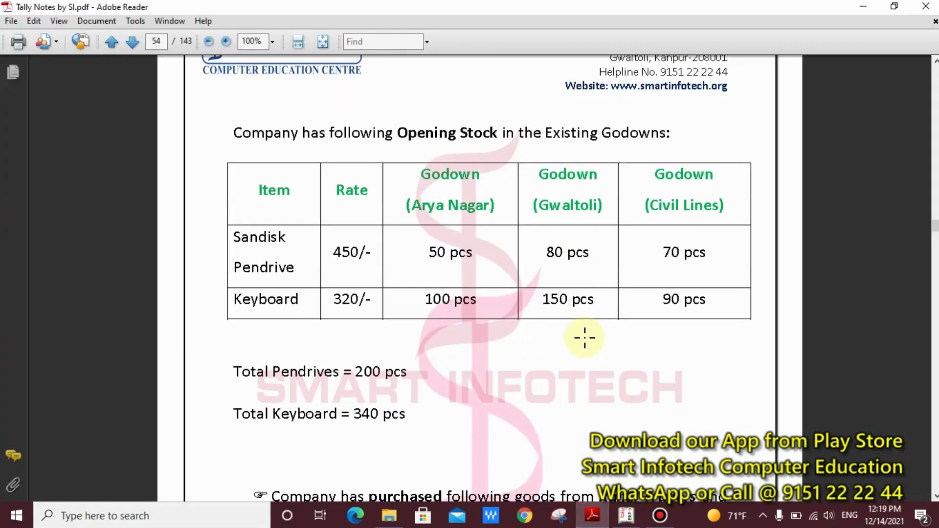
{"action": "scroll", "coordinate": [585, 338], "scroll_direction": "down", "scroll_amount": 1}
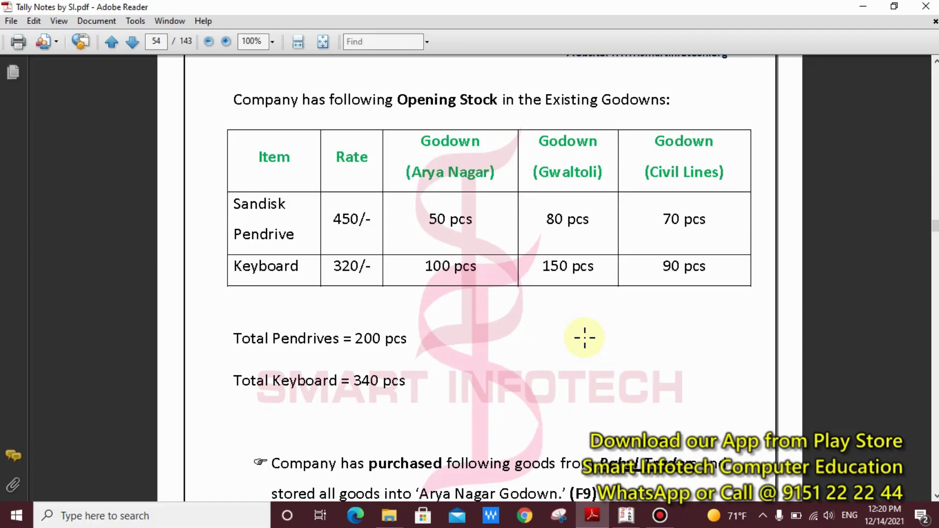
{"action": "scroll", "coordinate": [571, 307], "scroll_direction": "down", "scroll_amount": 6}
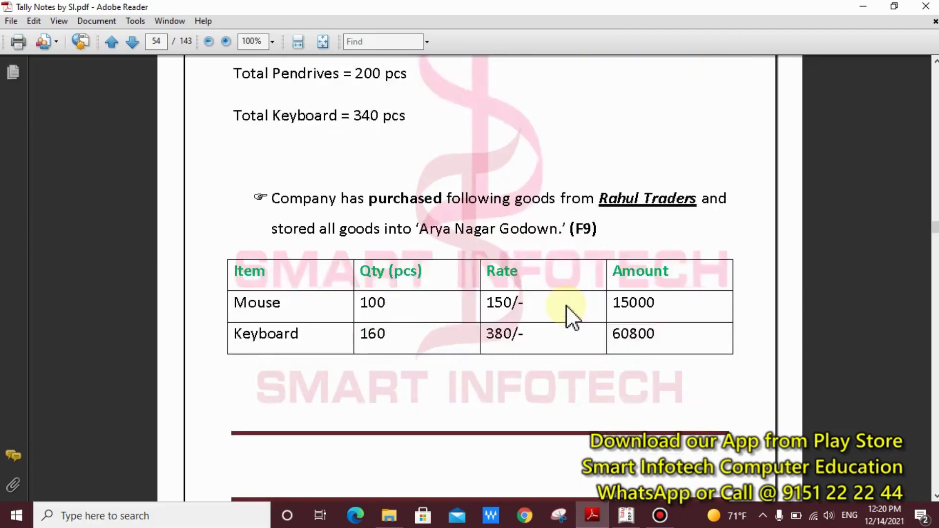
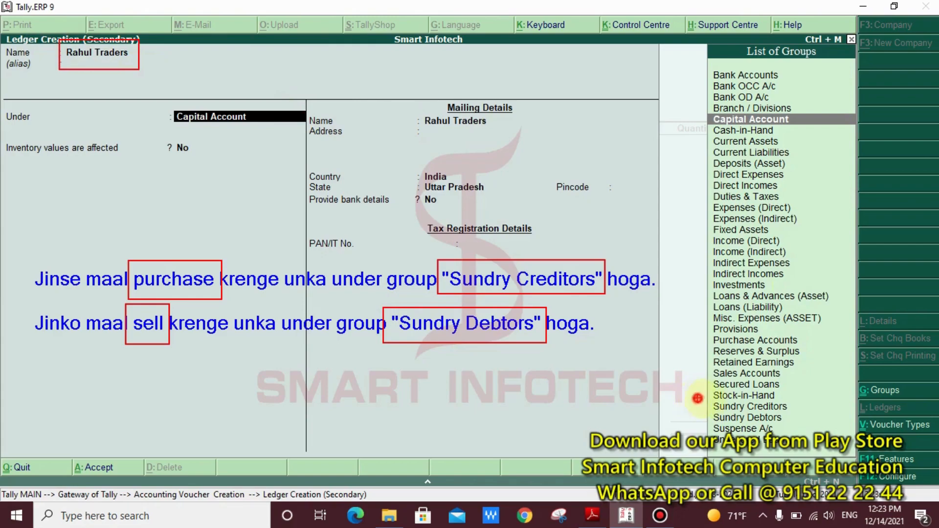
Place the Rahul Traders ledger under the Sundry Creditors group.
{"action": "mouse_move", "coordinate": [712, 409]}
{"action": "left_mouse_down"}
{"action": "mouse_move", "coordinate": [280, 160]}
{"action": "mouse_move", "coordinate": [250, 132]}
{"action": "mouse_move", "coordinate": [253, 122]}
{"action": "left_mouse_up"}
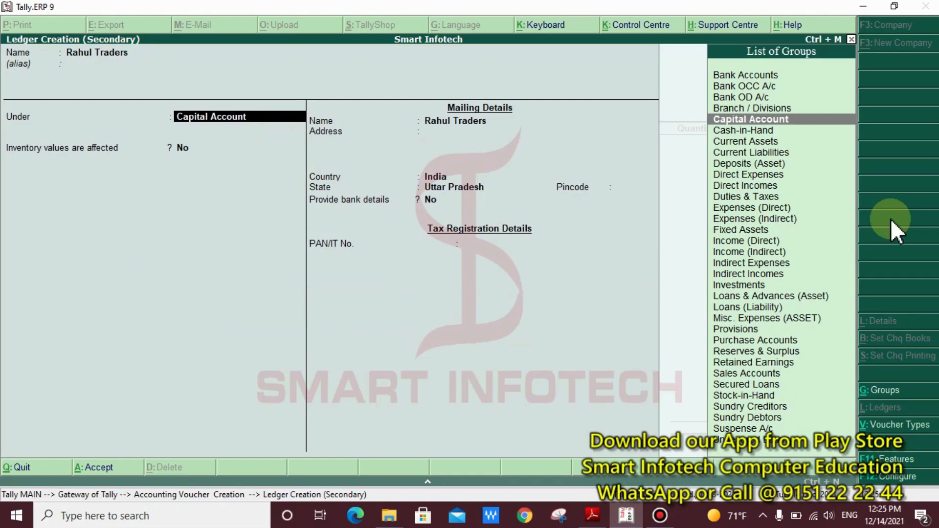
{"action": "type", "text": "S"}
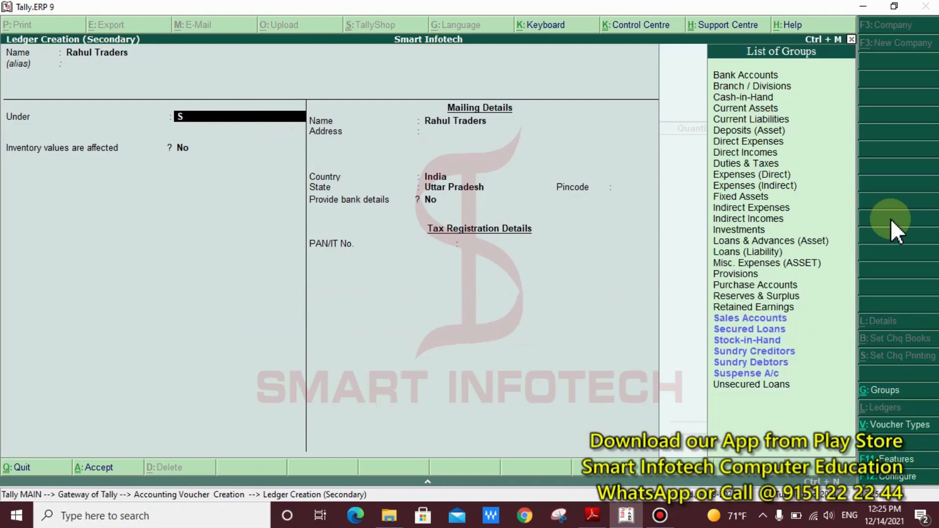
{"action": "key", "text": "Down"}
{"action": "key", "text": "Down"}
{"action": "key", "text": "Down"}
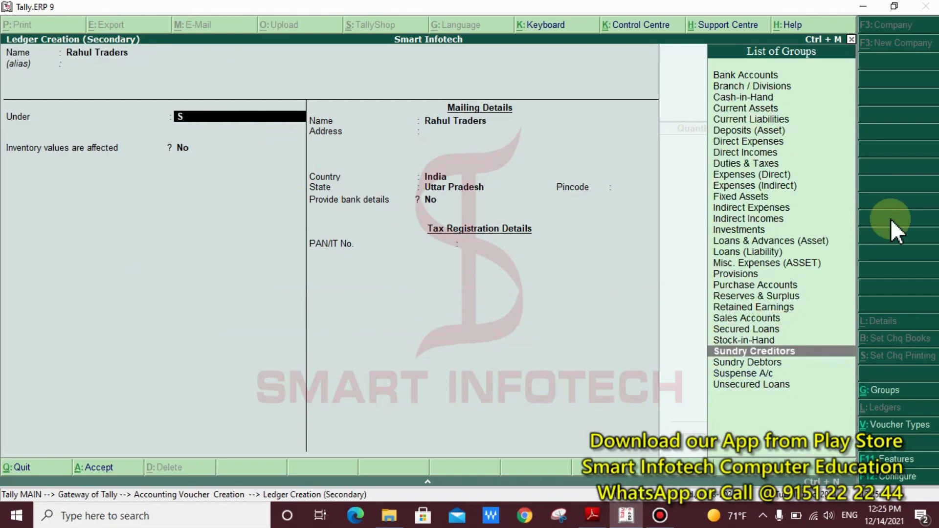
{"action": "key", "text": "Return"}
Accept the remaining default ledger and mailing details for Rahul Traders and save the ledger.
{"action": "key", "text": "Return"}
{"action": "key", "text": "Return"}
{"action": "key", "text": "Return"}
{"action": "key", "text": "Return"}
{"action": "key", "text": "Return"}
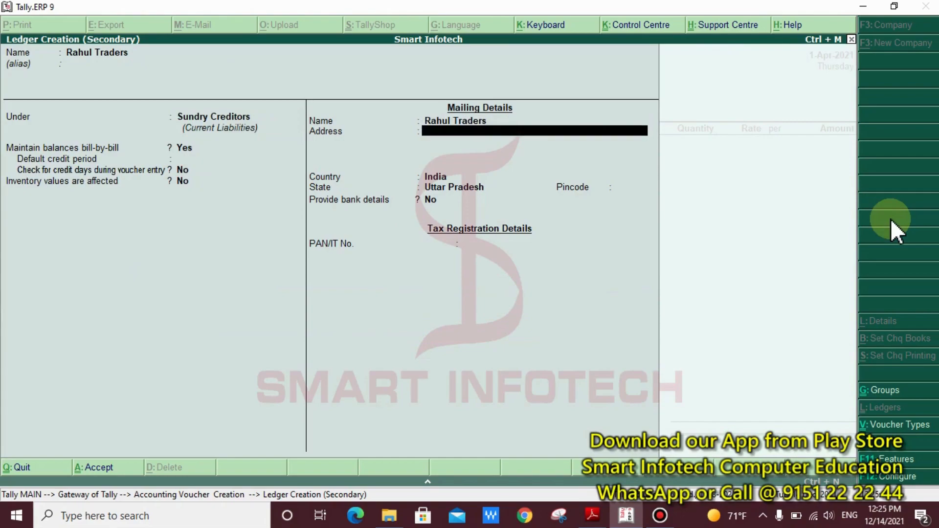
{"action": "key", "text": "Return"}
{"action": "key", "text": "Return"}
{"action": "key", "text": "Return"}
{"action": "key", "text": "Return"}
{"action": "key", "text": "Return"}
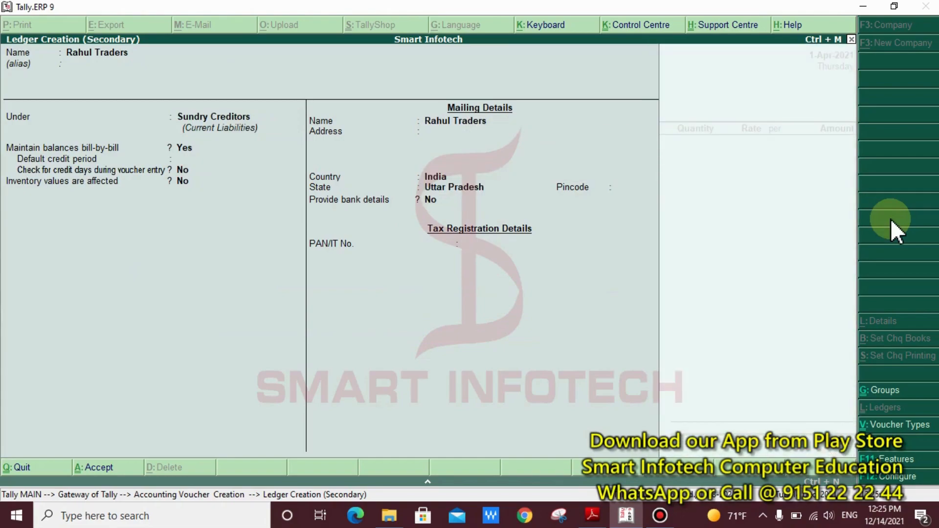
{"action": "key", "text": "Return"}
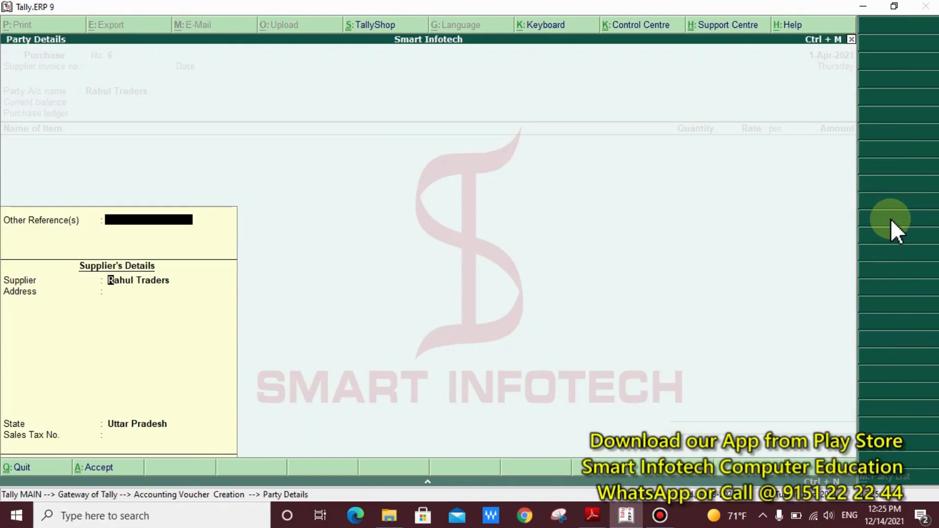
Accept the supplier's party details for Rahul Traders unchanged and proceed to the voucher's purchase ledger.
{"action": "key", "text": "Return"}
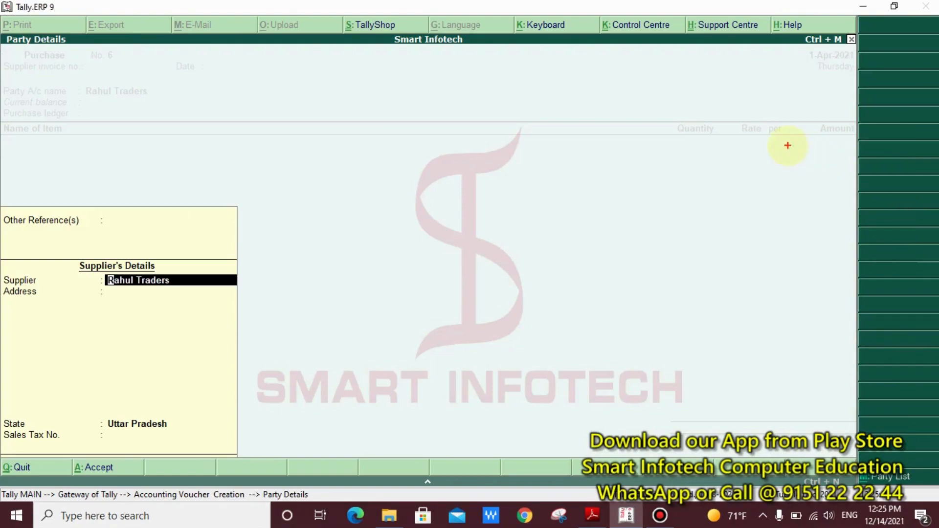
{"action": "mouse_move", "coordinate": [1, 198]}
{"action": "left_mouse_down"}
{"action": "mouse_move", "coordinate": [94, 332]}
{"action": "mouse_move", "coordinate": [268, 477]}
{"action": "mouse_move", "coordinate": [237, 436]}
{"action": "mouse_move", "coordinate": [244, 439]}
{"action": "left_mouse_up"}
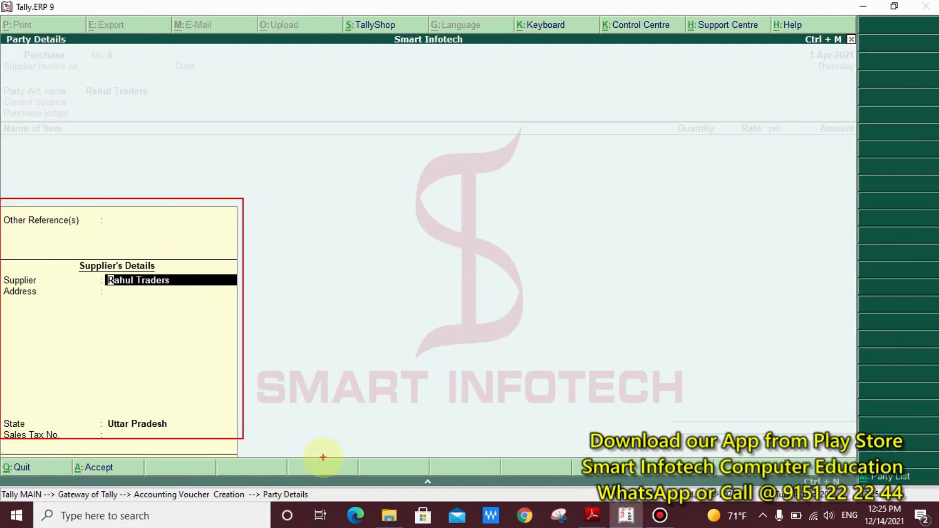
{"action": "key", "text": "Return"}
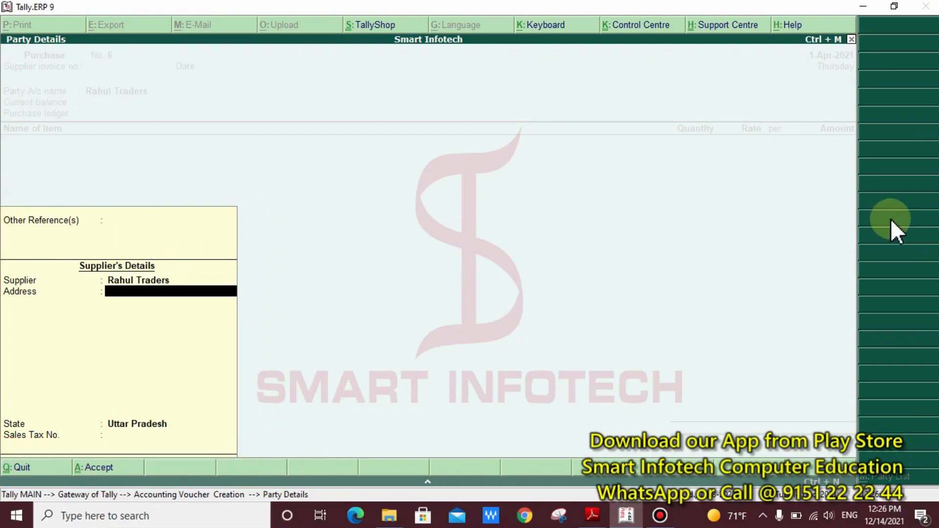
{"action": "key", "text": "Return"}
{"action": "key", "text": "Return"}
{"action": "key", "text": "Return"}
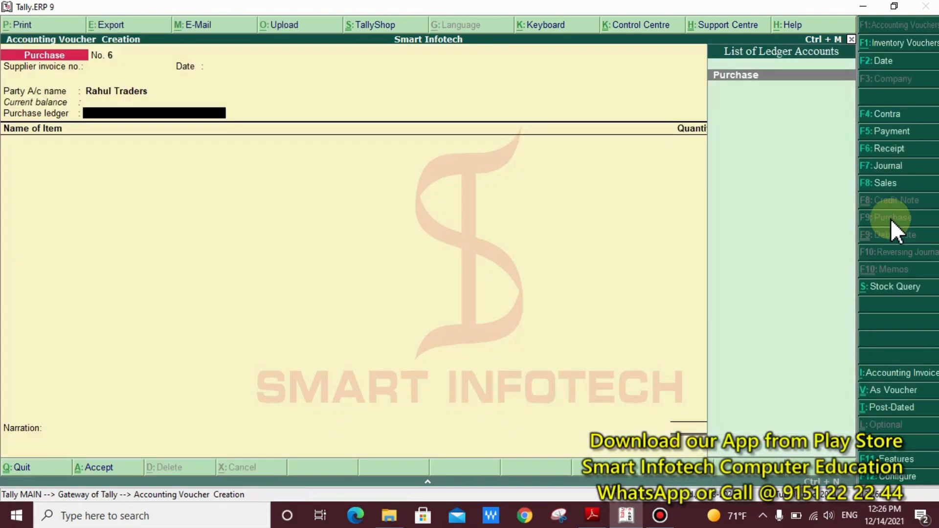
Select Purchase as the voucher's purchase ledger and review the mouse and keyboard entries in the stock item list.
{"action": "left_click_drag", "start_coordinate": [693, 57], "coordinate": [806, 119]}
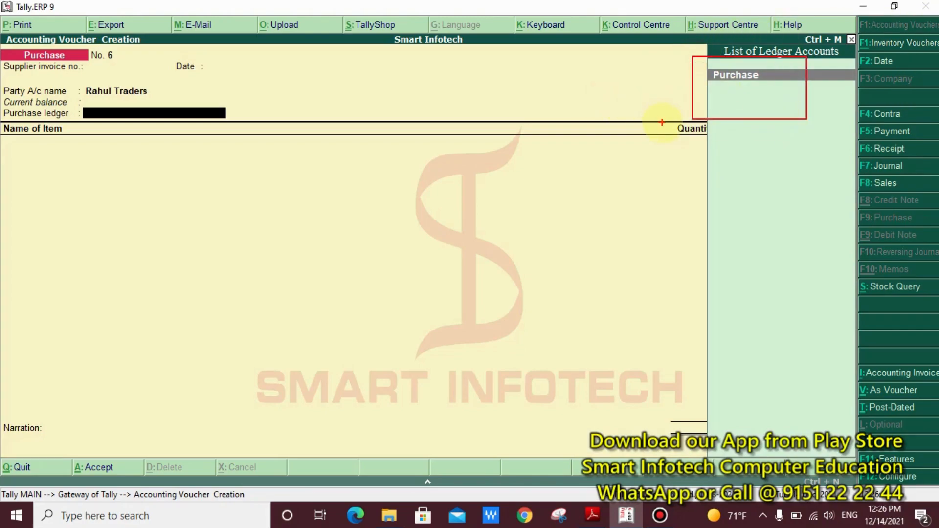
{"action": "key", "text": "Escape"}
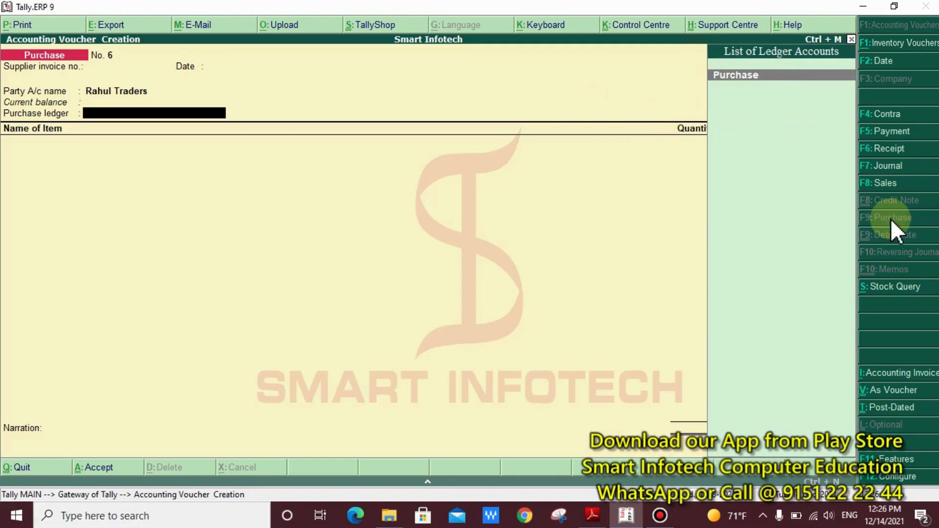
{"action": "key", "text": "Return"}
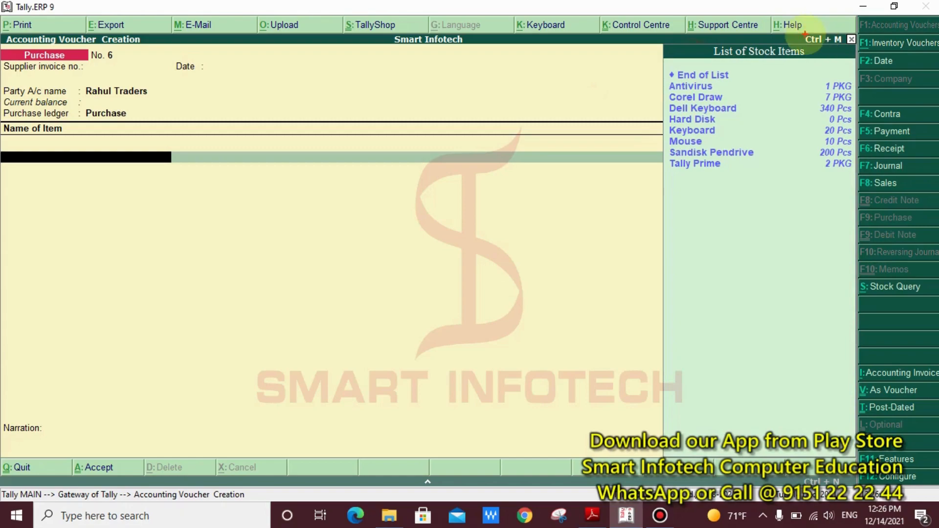
{"action": "mouse_move", "coordinate": [639, 65]}
{"action": "left_mouse_down"}
{"action": "mouse_move", "coordinate": [776, 153]}
{"action": "mouse_move", "coordinate": [782, 198]}
{"action": "left_mouse_up"}
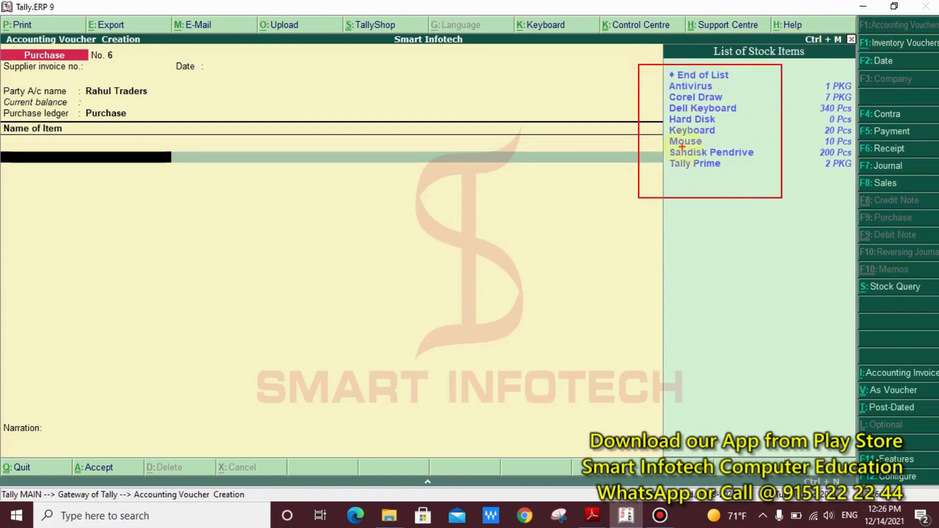
{"action": "left_click_drag", "start_coordinate": [591, 146], "coordinate": [668, 145]}
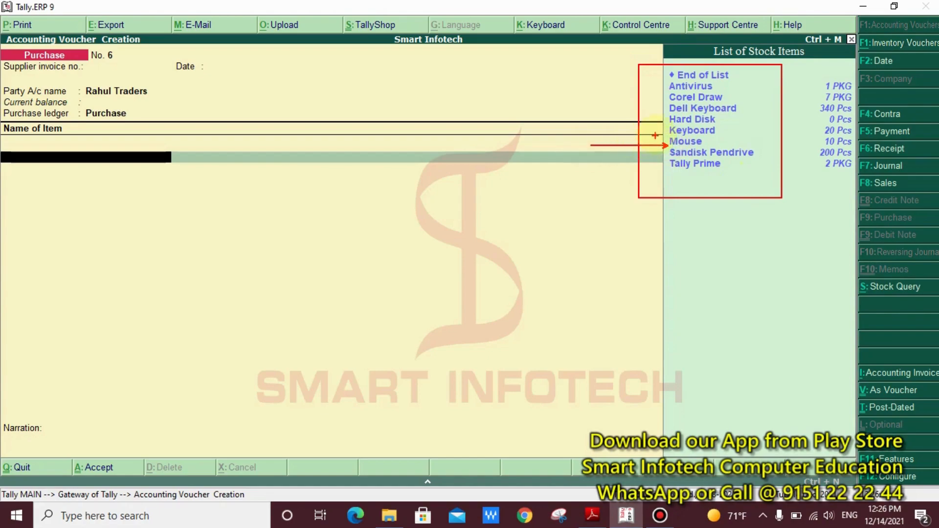
{"action": "left_click_drag", "start_coordinate": [576, 131], "coordinate": [664, 131]}
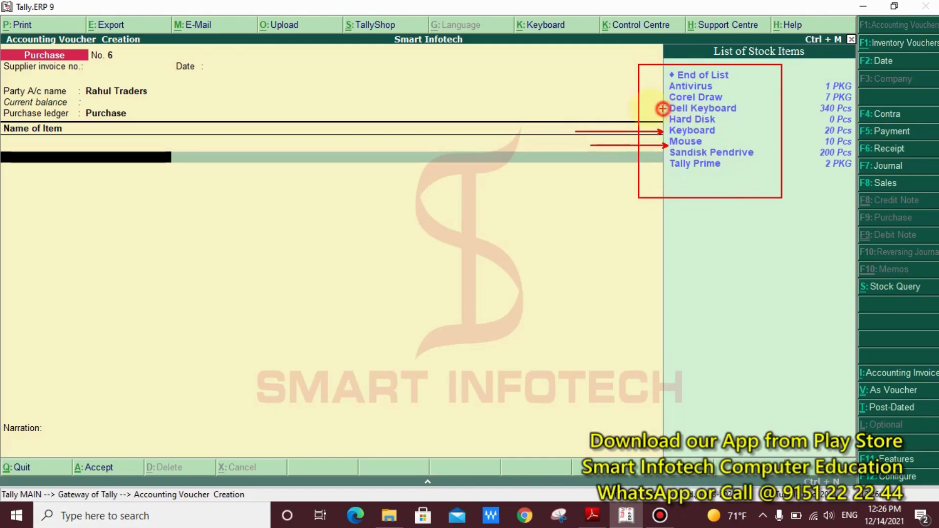
{"action": "left_click_drag", "start_coordinate": [621, 108], "coordinate": [663, 108]}
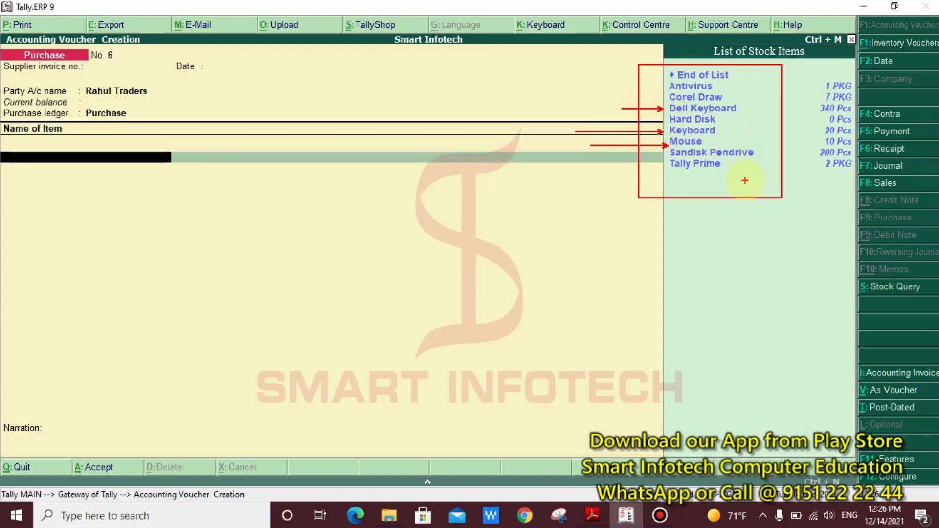
{"action": "key", "text": "Escape"}
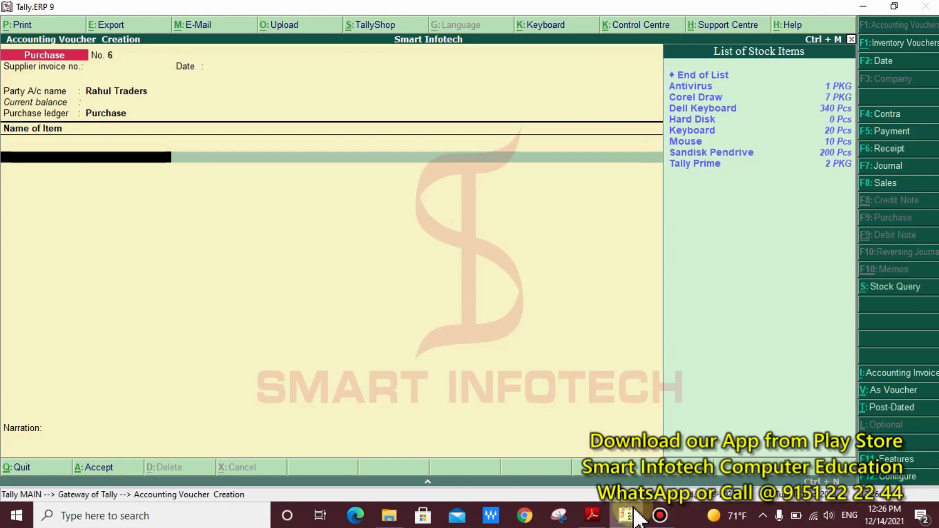
Switch to Adobe Reader, read the Mouse row's quantity and rate in the purchase table, and return to Tally.ERP 9.
{"action": "left_click", "coordinate": [594, 518]}
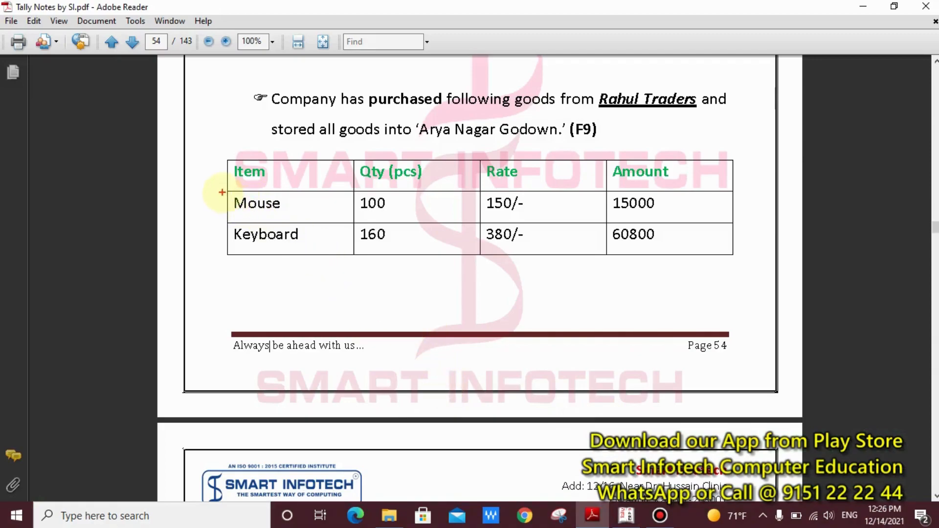
{"action": "mouse_move", "coordinate": [222, 191]}
{"action": "left_mouse_down"}
{"action": "mouse_move", "coordinate": [302, 211]}
{"action": "mouse_move", "coordinate": [587, 230]}
{"action": "mouse_move", "coordinate": [711, 223]}
{"action": "left_mouse_up"}
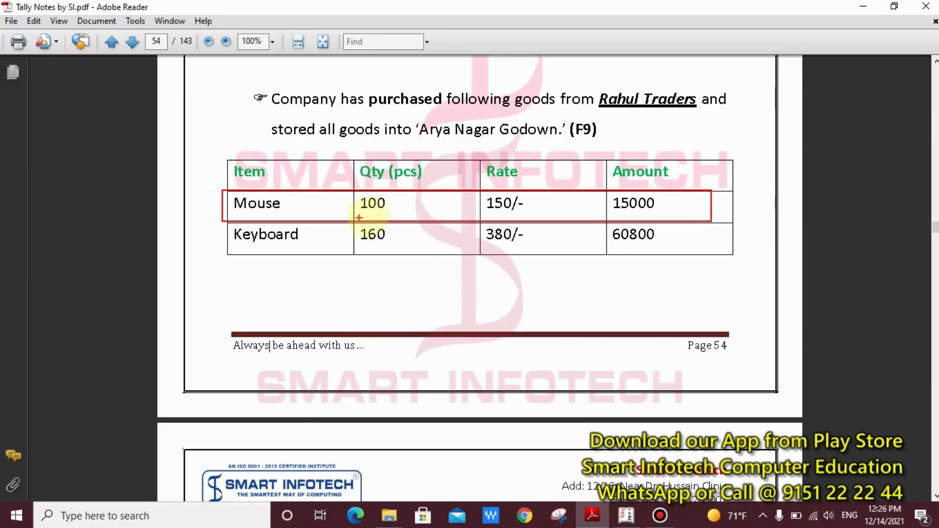
{"action": "mouse_move", "coordinate": [351, 191]}
{"action": "left_mouse_down"}
{"action": "mouse_move", "coordinate": [383, 206]}
{"action": "mouse_move", "coordinate": [393, 225]}
{"action": "left_mouse_up"}
{"action": "left_click_drag", "start_coordinate": [475, 189], "coordinate": [529, 219]}
{"action": "key", "text": "Escape"}
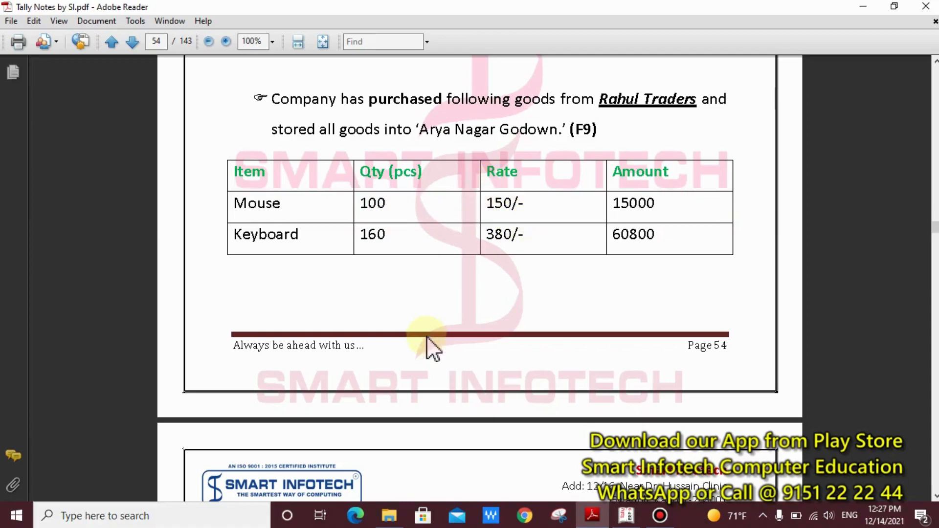
{"action": "left_click", "coordinate": [628, 519]}
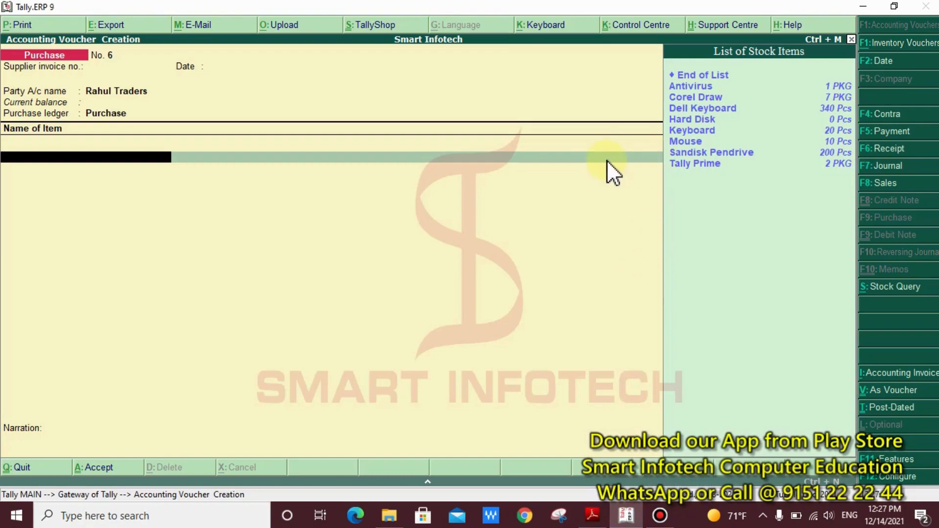
{"action": "left_click", "coordinate": [689, 144]}
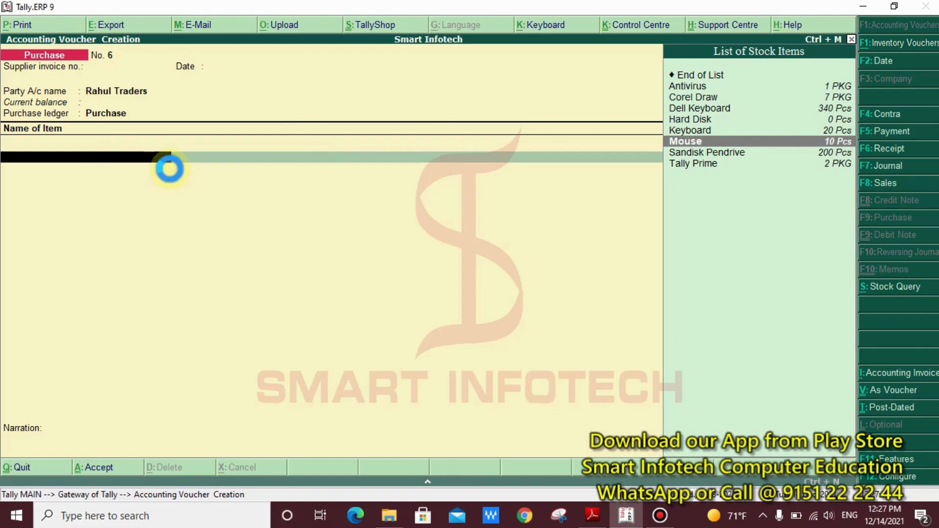
{"action": "key", "text": "alt+c"}
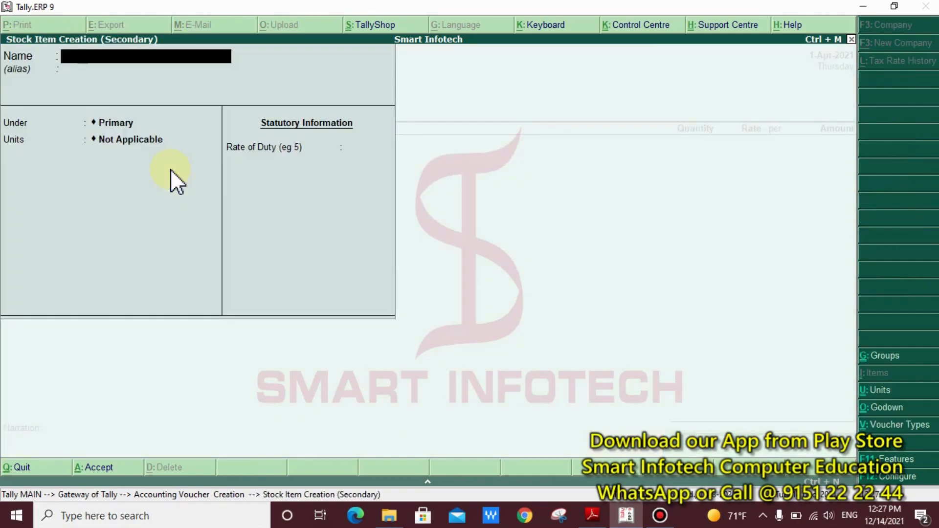
{"action": "type", "text": "Dell Mouse"}
{"action": "key", "text": "Return"}
{"action": "key", "text": "Return"}
{"action": "key", "text": "Down"}
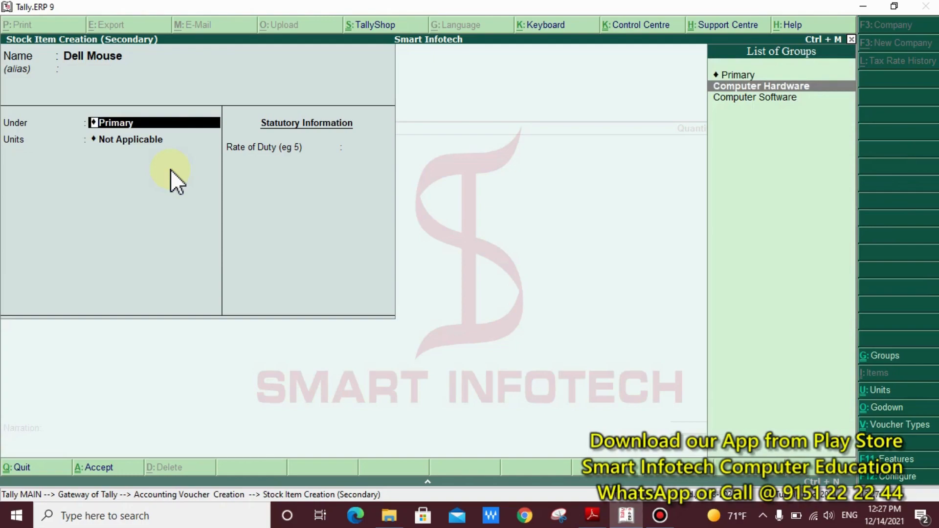
{"action": "key", "text": "Return"}
{"action": "key", "text": "Down"}
{"action": "key", "text": "Return"}
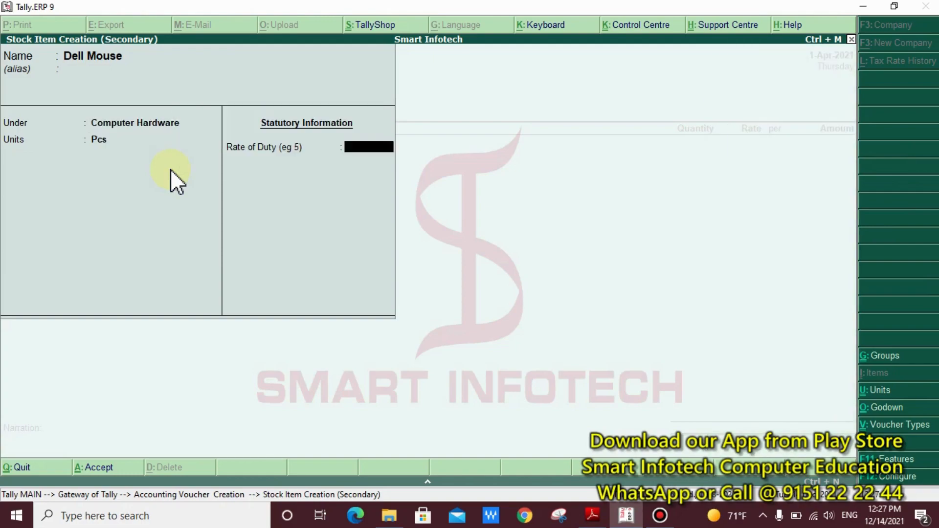
{"action": "key", "text": "Return"}
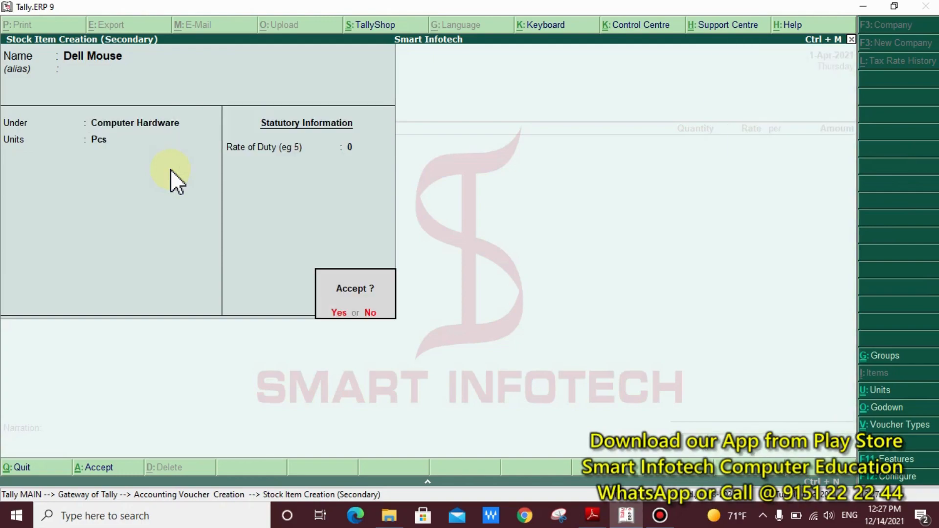
{"action": "key", "text": "Return"}
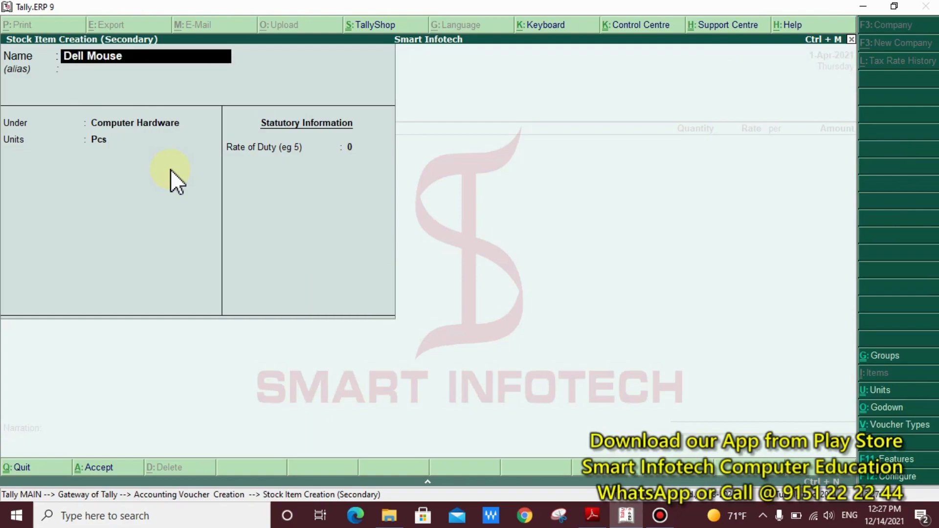
{"action": "key", "text": "Escape"}
{"action": "key", "text": "Return"}
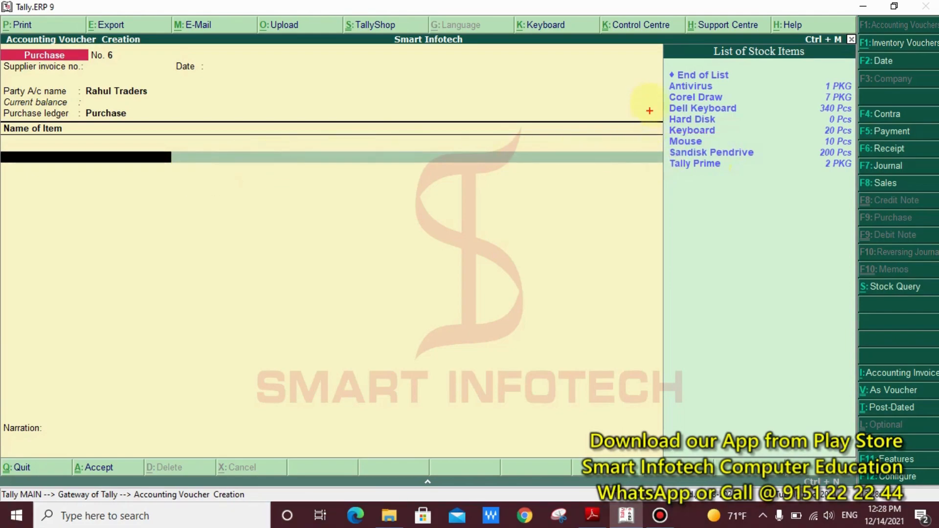
{"action": "left_click_drag", "start_coordinate": [650, 99], "coordinate": [750, 118]}
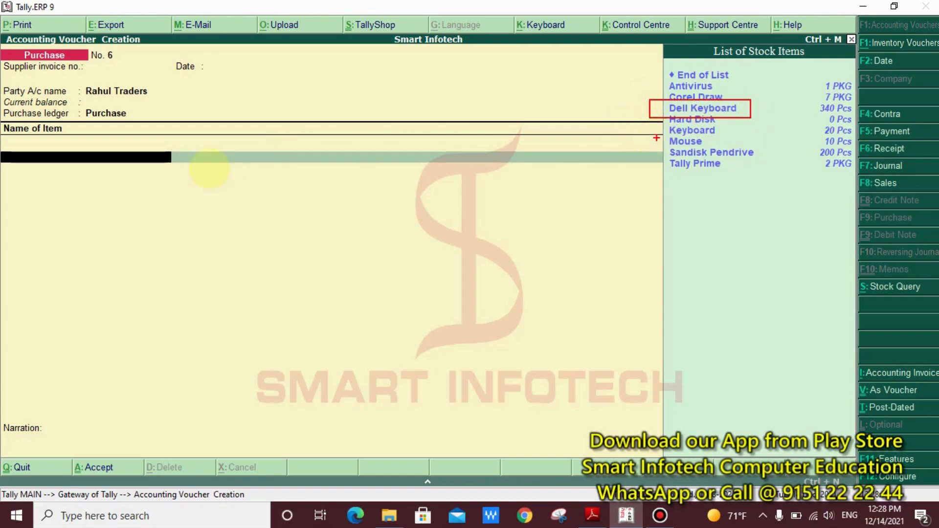
{"action": "key", "text": "Escape"}
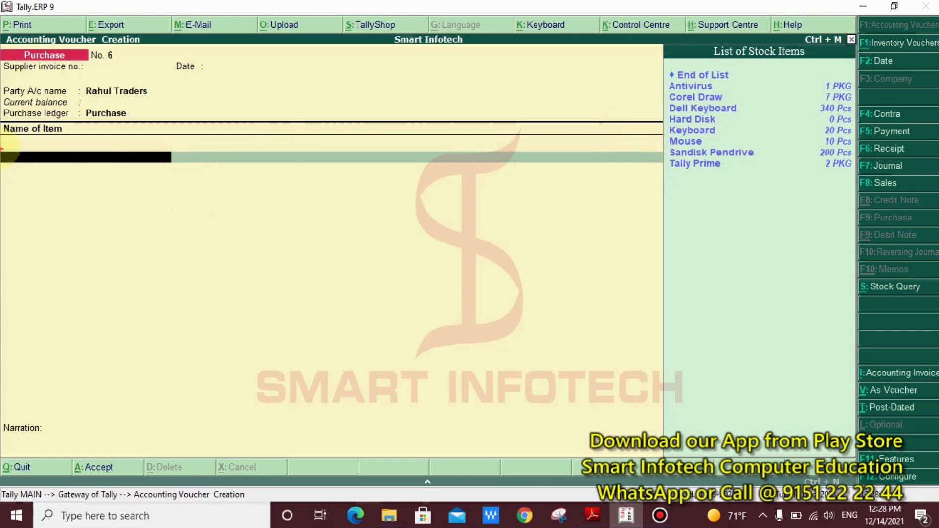
{"action": "mouse_move", "coordinate": [1, 147]}
{"action": "left_mouse_down"}
{"action": "mouse_move", "coordinate": [147, 181]}
{"action": "mouse_move", "coordinate": [208, 180]}
{"action": "left_mouse_up"}
{"action": "left_click_drag", "start_coordinate": [107, 171], "coordinate": [217, 260]}
{"action": "type", "text": "AL"}
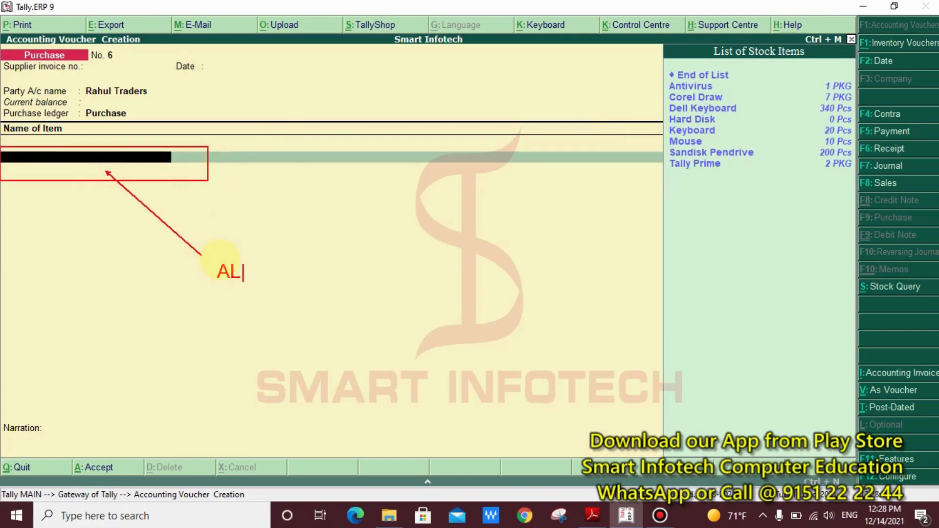
{"action": "type", "text": "T + C"}
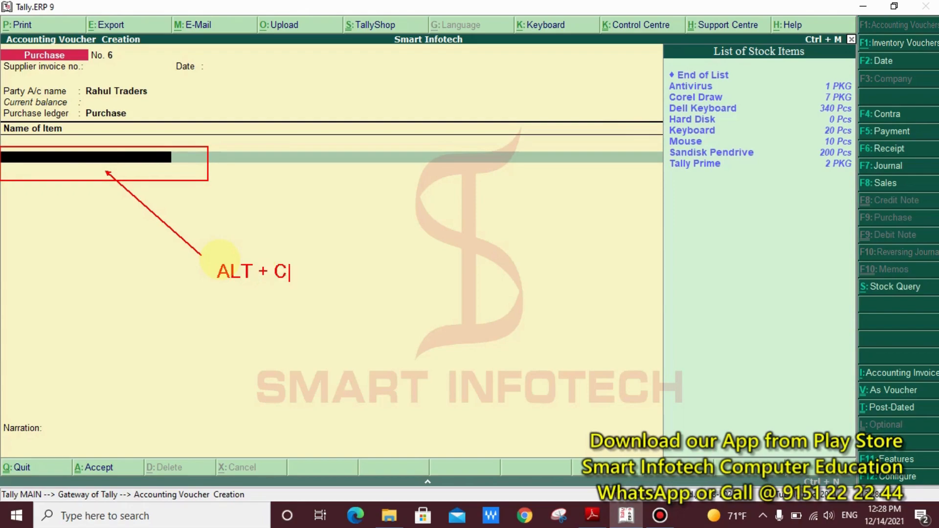
{"action": "key", "text": "Escape"}
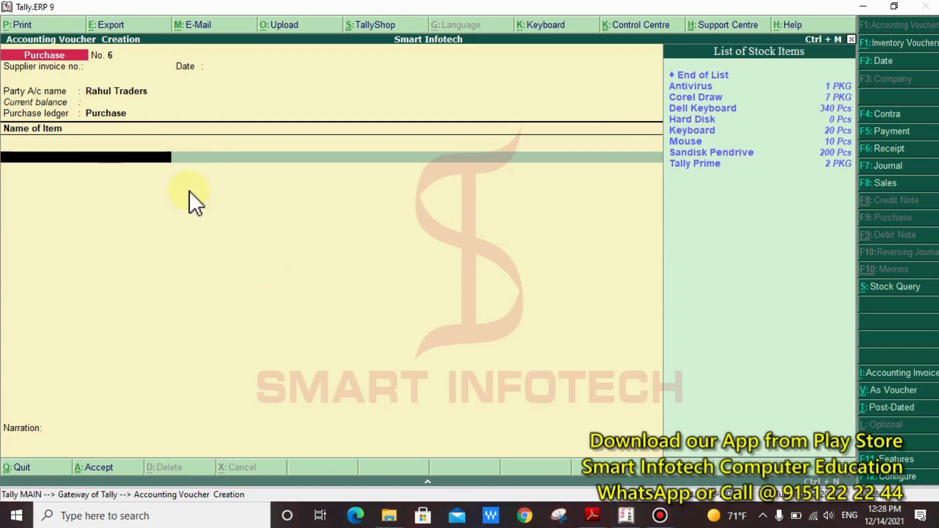
Create the stock item Dell Mouse from within the purchase voucher, under Computer Hardware with unit Pcs, and save it.
{"action": "key", "text": "alt+c"}
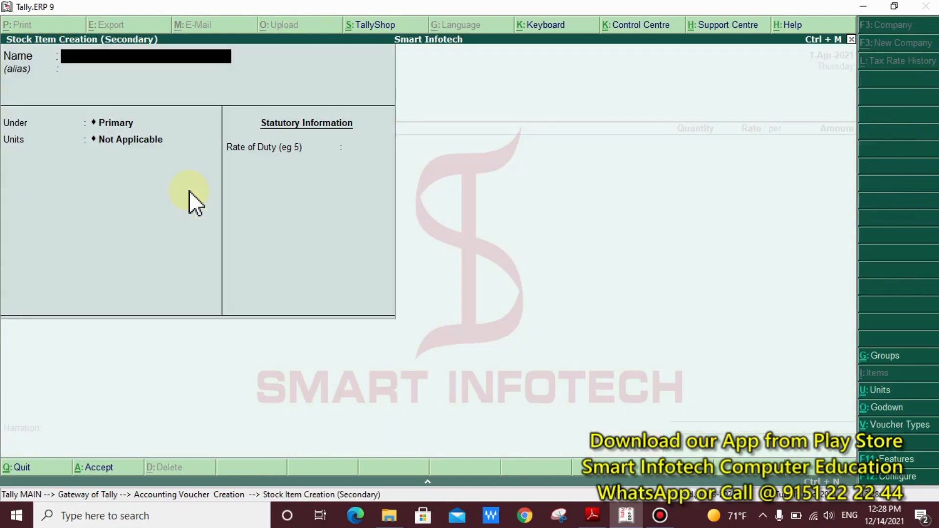
{"action": "type", "text": "Dell Mouse"}
{"action": "key", "text": "Return"}
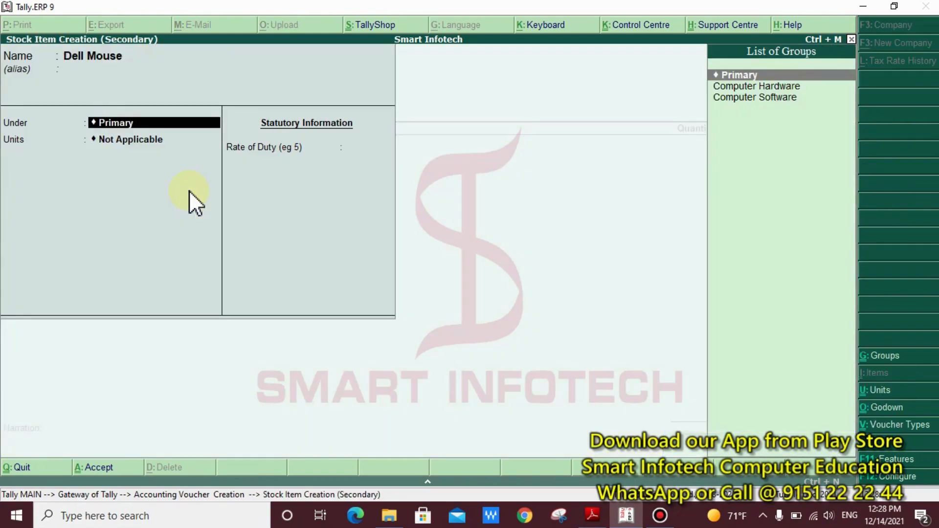
{"action": "key", "text": "Down"}
{"action": "key", "text": "Return"}
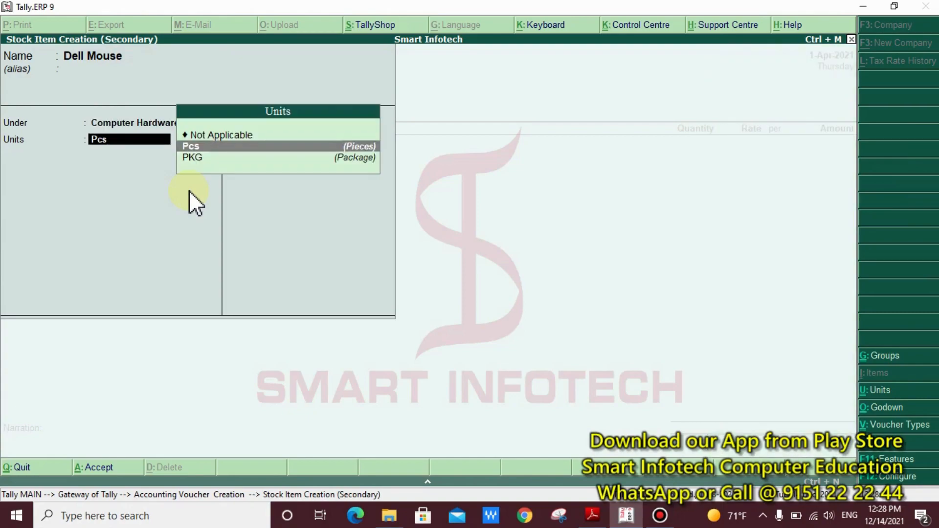
{"action": "key", "text": "Return"}
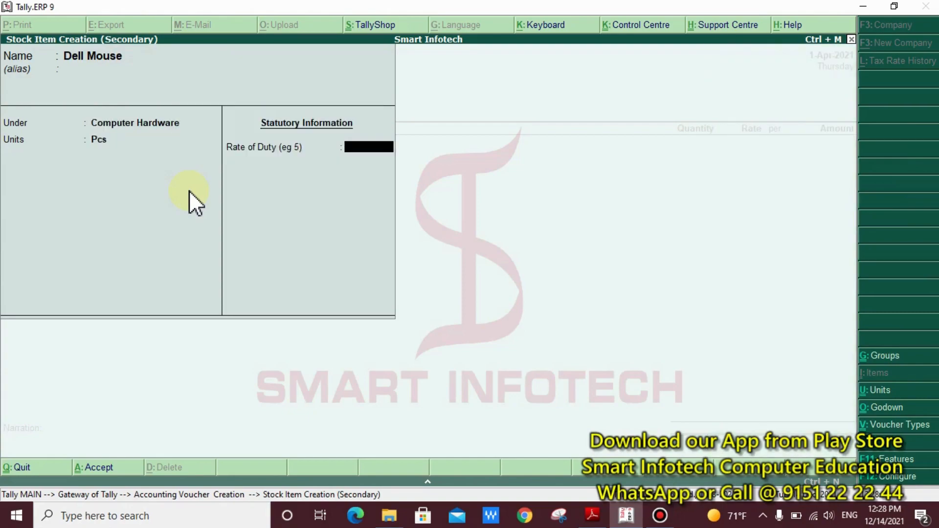
{"action": "key", "text": "Return"}
{"action": "key", "text": "Return"}
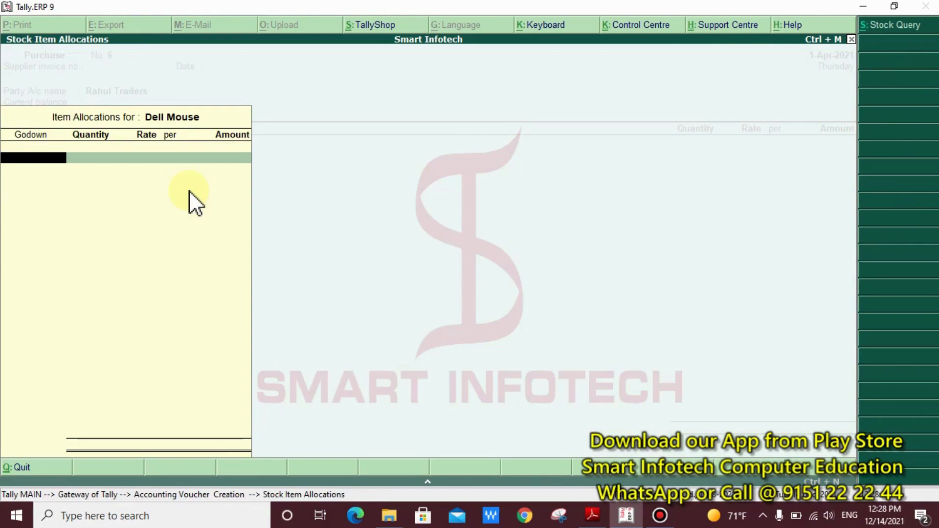
Reselect Dell Mouse as the voucher's item and allocate it to the Arya Nagar godown.
{"action": "key", "text": "Escape"}
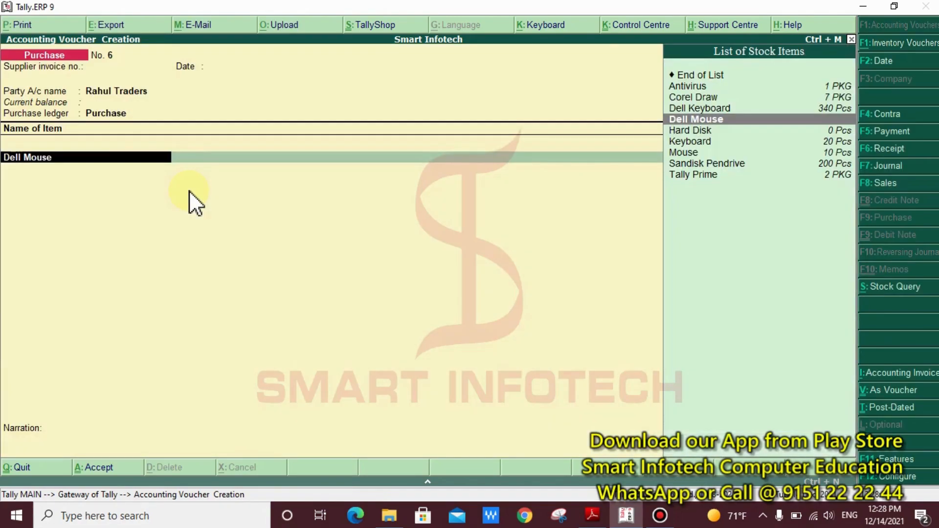
{"action": "key", "text": "Return"}
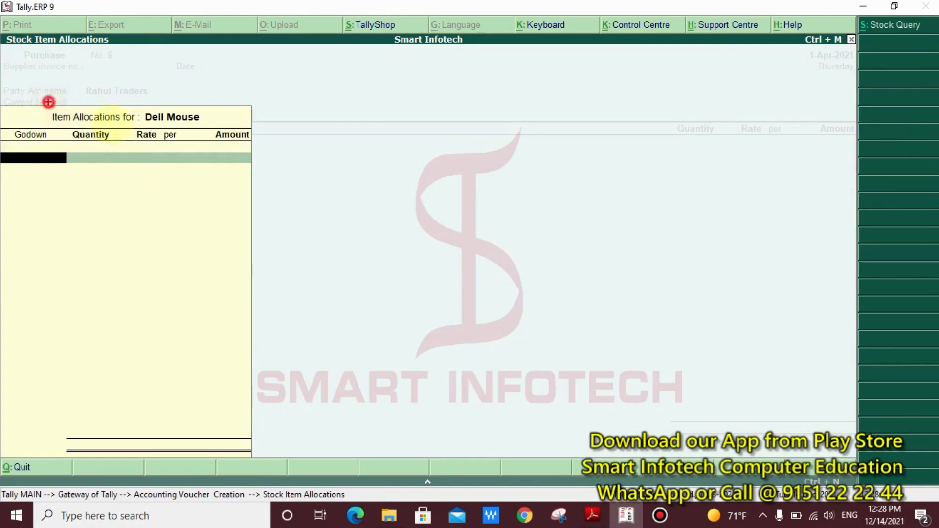
{"action": "left_click_drag", "start_coordinate": [49, 102], "coordinate": [235, 127]}
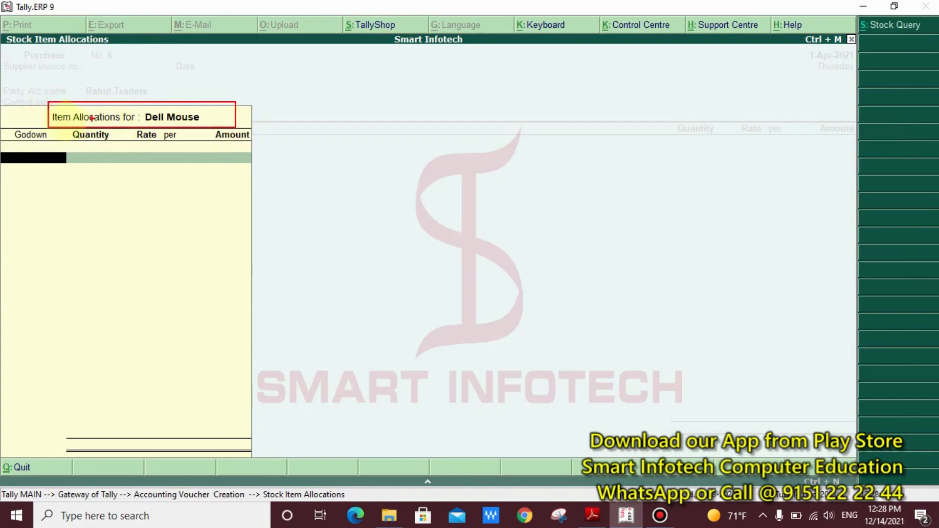
{"action": "left_click_drag", "start_coordinate": [3, 122], "coordinate": [84, 206]}
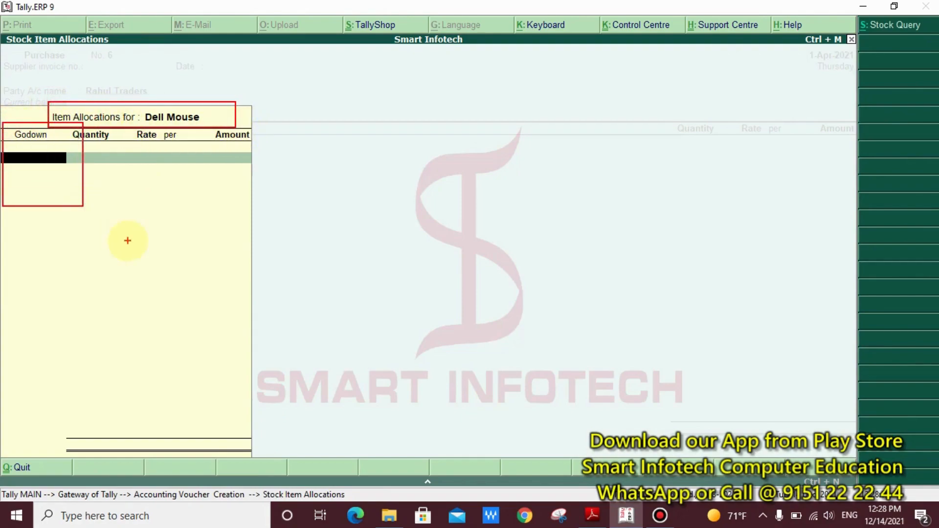
{"action": "key", "text": "Escape"}
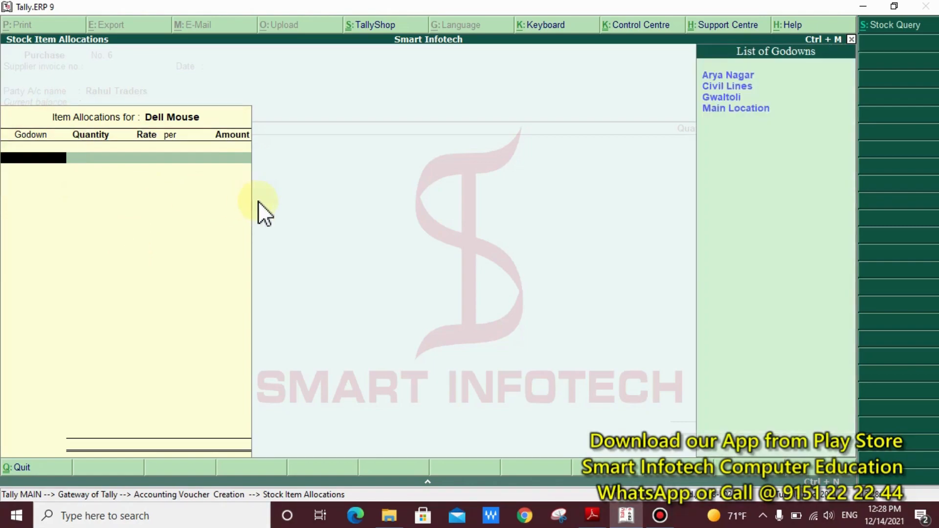
{"action": "left_click_drag", "start_coordinate": [664, 31], "coordinate": [854, 173]}
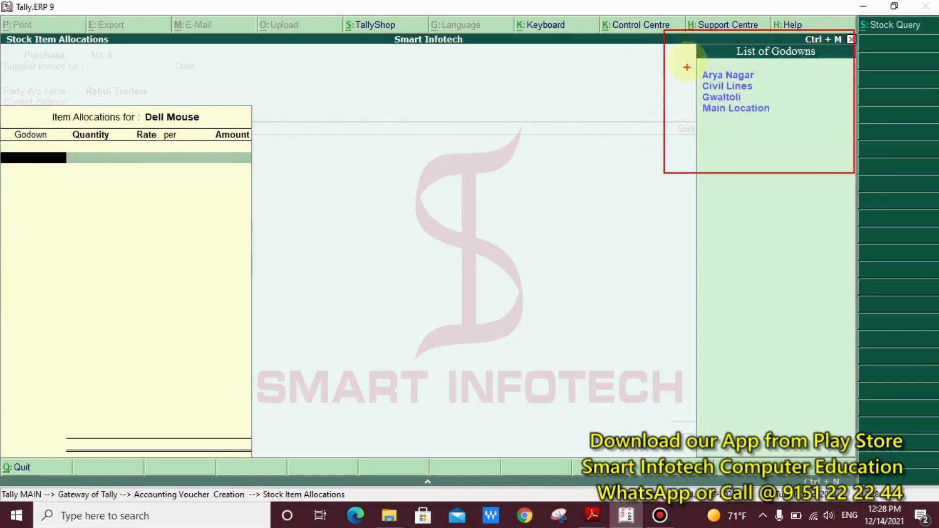
{"action": "left_click_drag", "start_coordinate": [687, 59], "coordinate": [766, 81]}
{"action": "left_click_drag", "start_coordinate": [703, 75], "coordinate": [24, 156]}
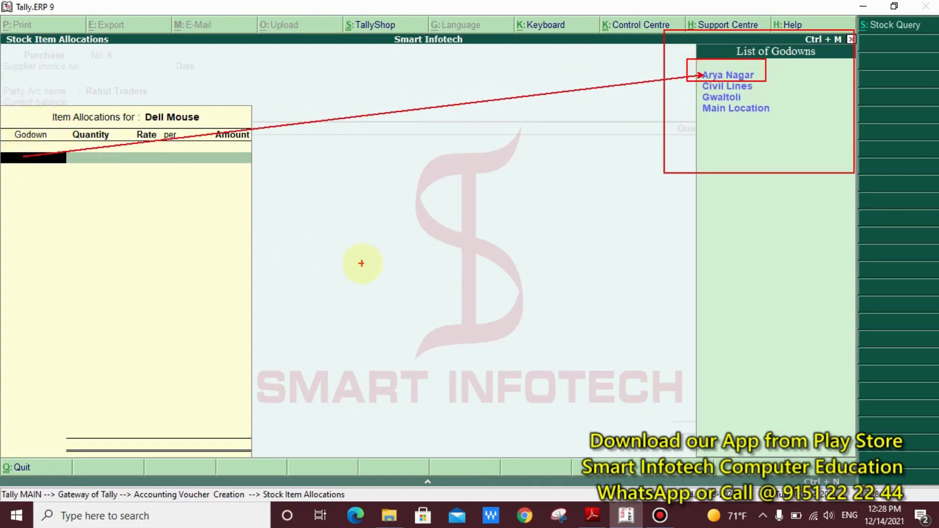
{"action": "key", "text": "Escape"}
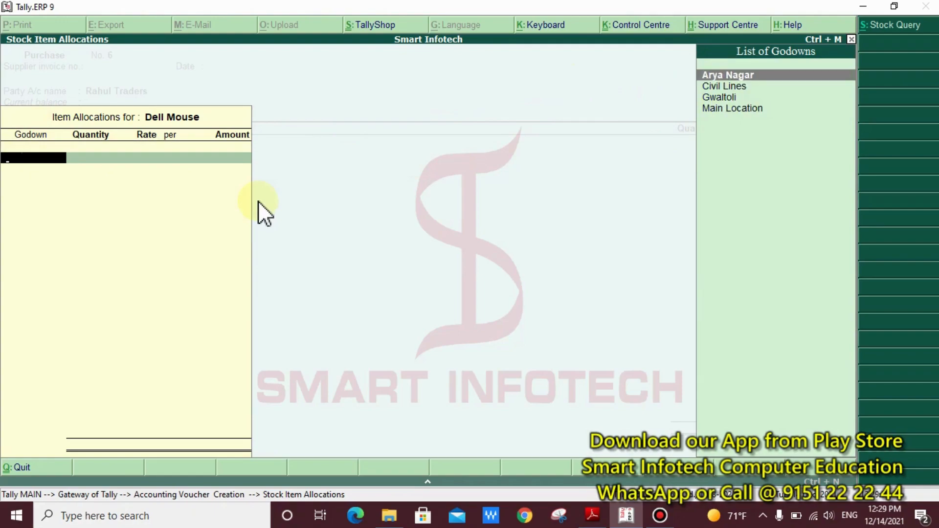
{"action": "key", "text": "Return"}
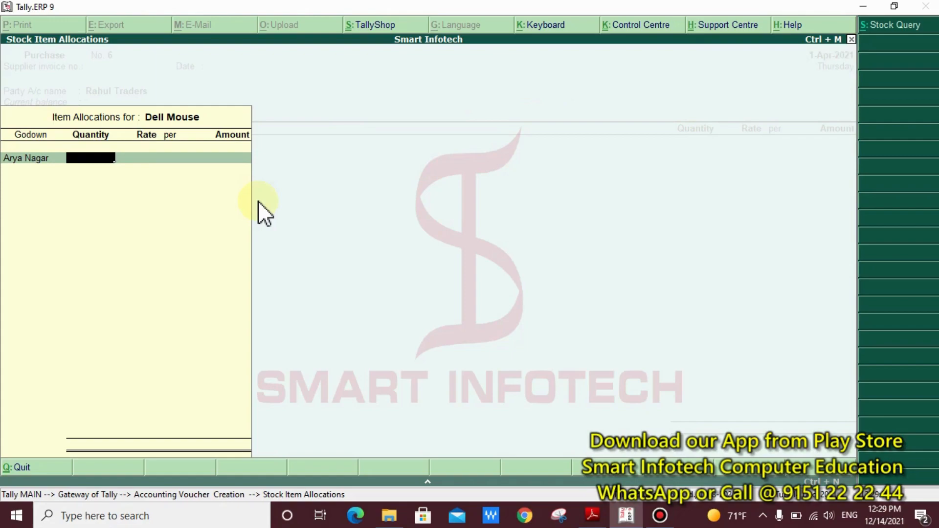
Switch to Adobe Reader, check the mouse quantity and rate in the Rahul Traders purchase table, and return to Tally.ERP 9.
{"action": "left_click", "coordinate": [593, 514]}
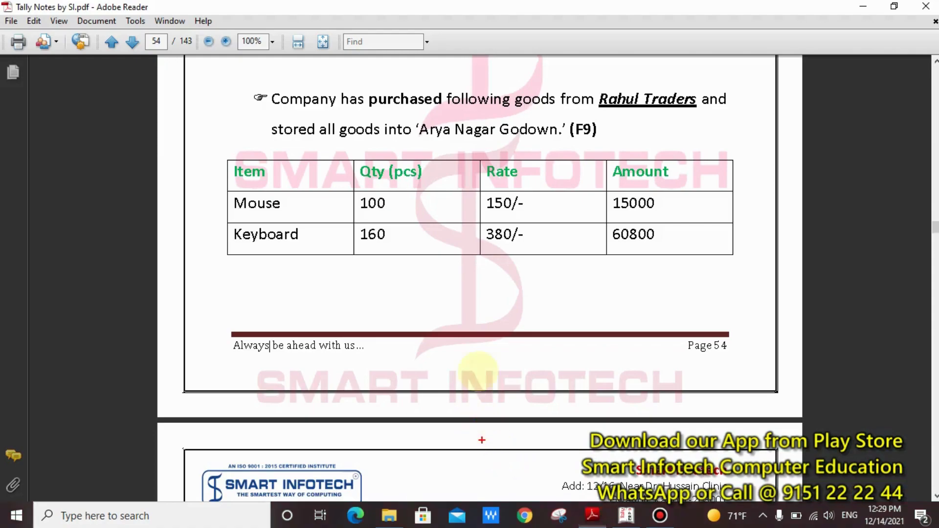
{"action": "left_click_drag", "start_coordinate": [345, 189], "coordinate": [421, 216]}
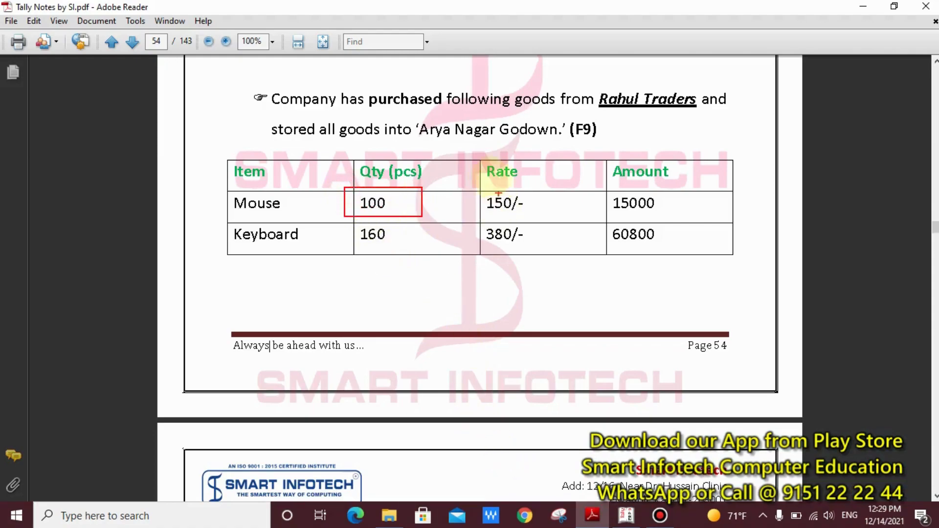
{"action": "left_click_drag", "start_coordinate": [472, 180], "coordinate": [544, 225]}
{"action": "key", "text": "Escape"}
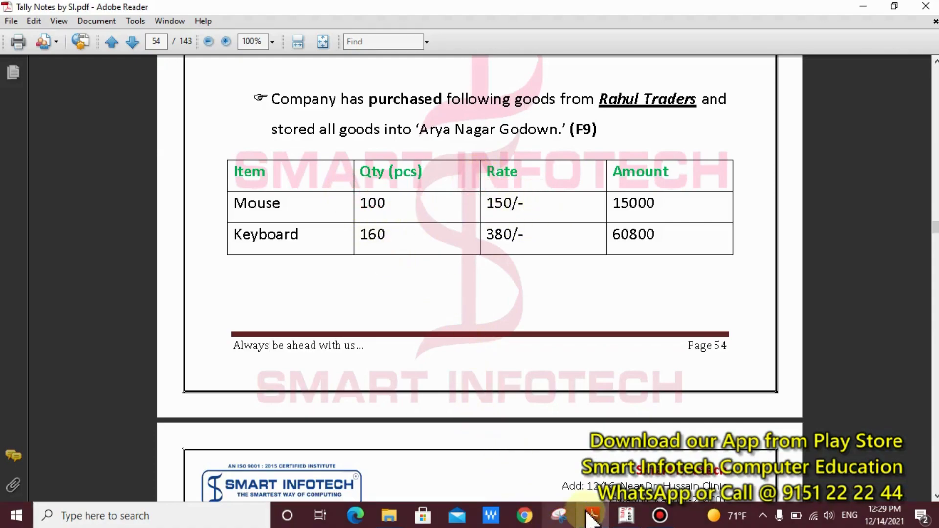
{"action": "left_click", "coordinate": [626, 514]}
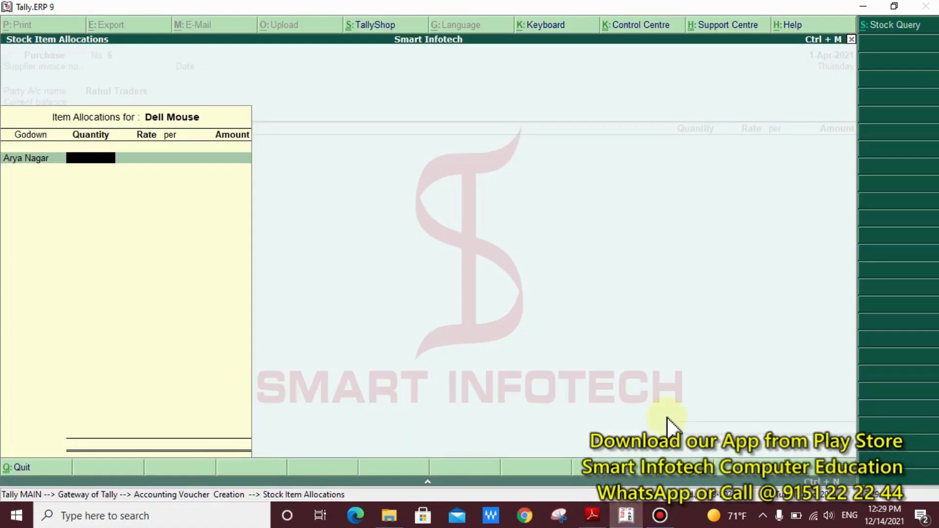
Enter 100 Pcs at a rate of 150 for Dell Mouse in Arya Nagar and complete its item line.
{"action": "type", "text": "100"}
{"action": "key", "text": "Return"}
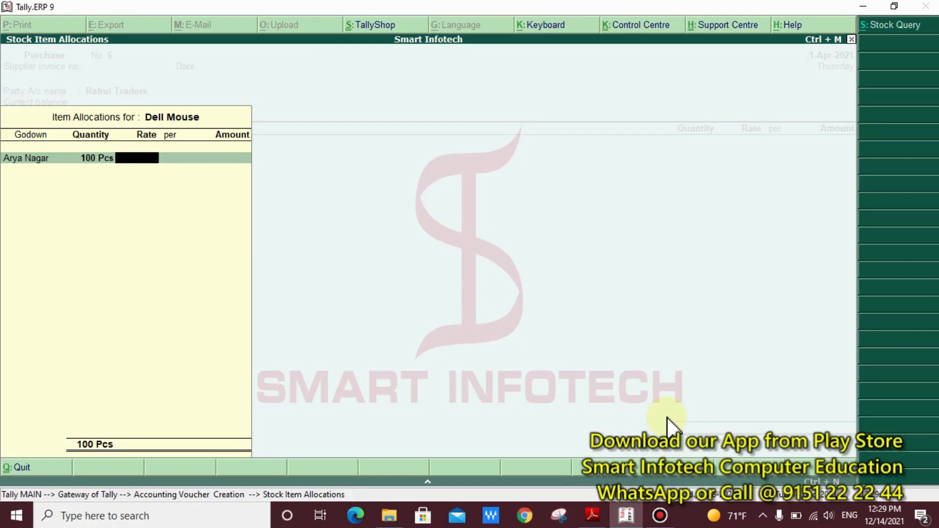
{"action": "type", "text": "150"}
{"action": "key", "text": "Return"}
{"action": "key", "text": "Return"}
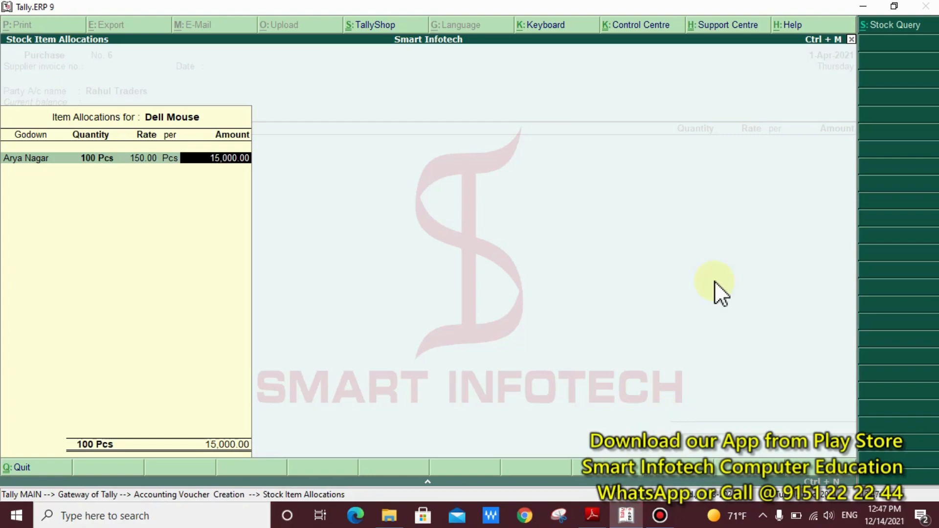
{"action": "key", "text": "Return"}
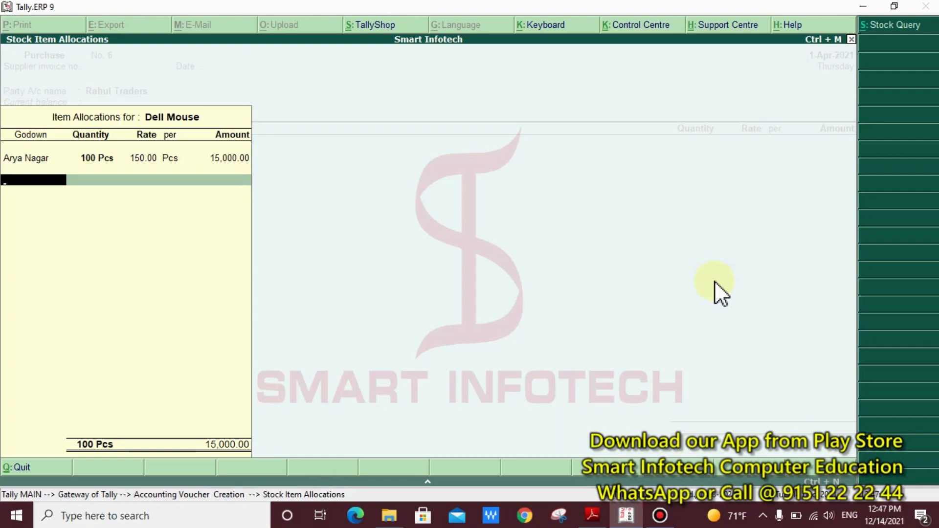
{"action": "key", "text": "Return"}
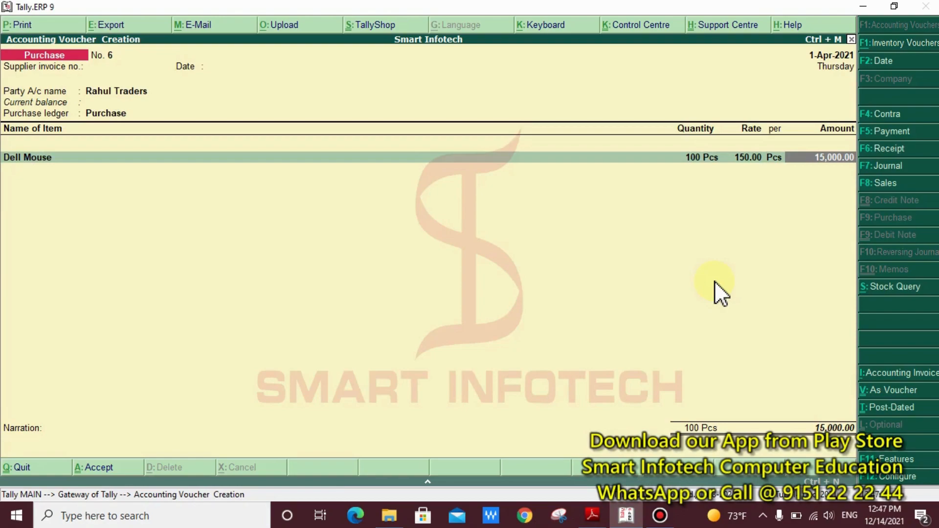
{"action": "key", "text": "Return"}
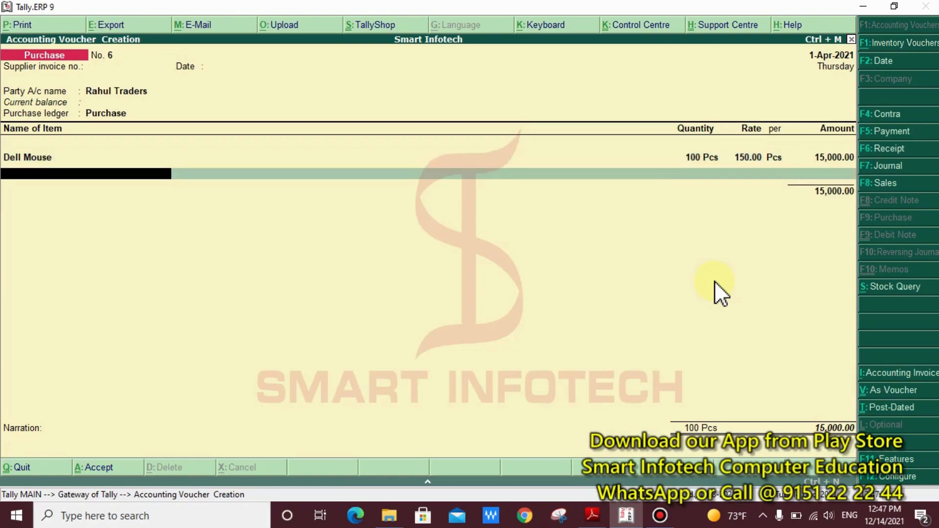
Review the stock item list, read the Keyboard row of the purchase table in Adobe Reader, and return to Tally.ERP 9.
{"action": "key", "text": "ctrl+2"}
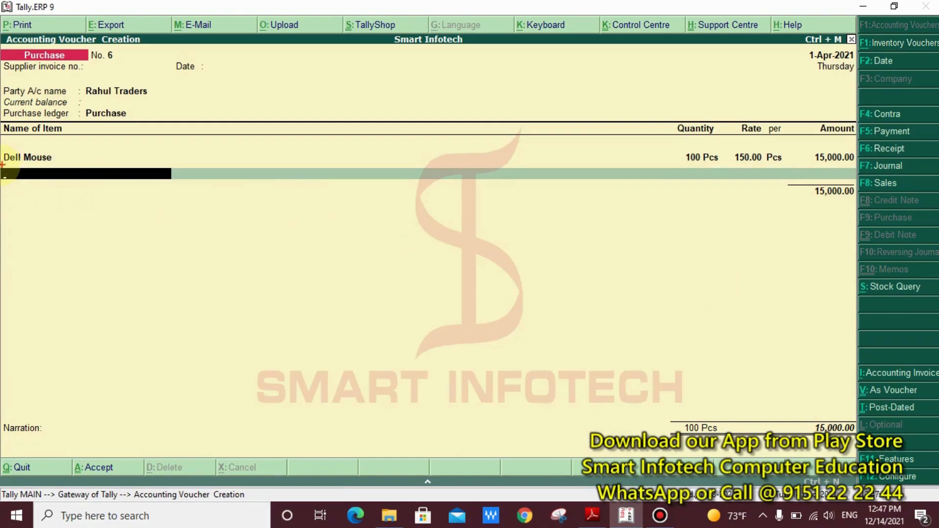
{"action": "left_click_drag", "start_coordinate": [1, 165], "coordinate": [132, 209]}
{"action": "key", "text": "Escape"}
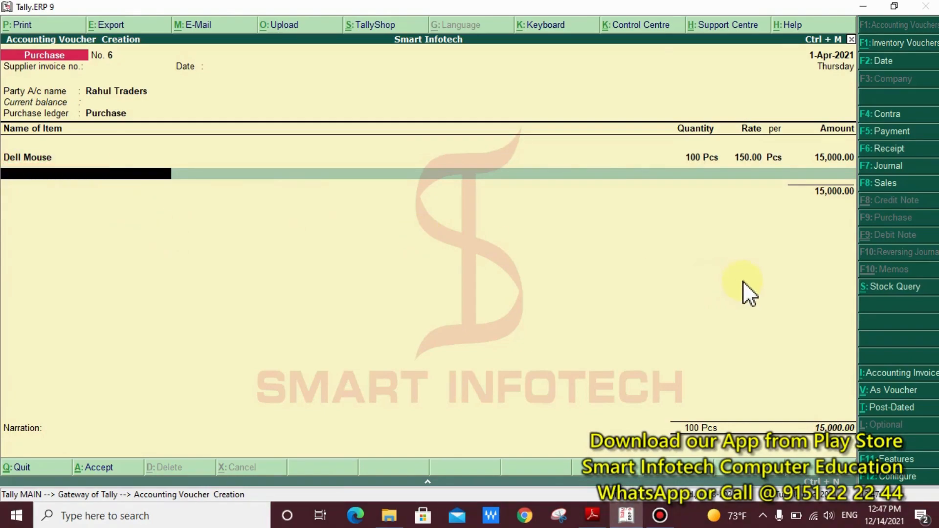
{"action": "key", "text": "ctrl+2"}
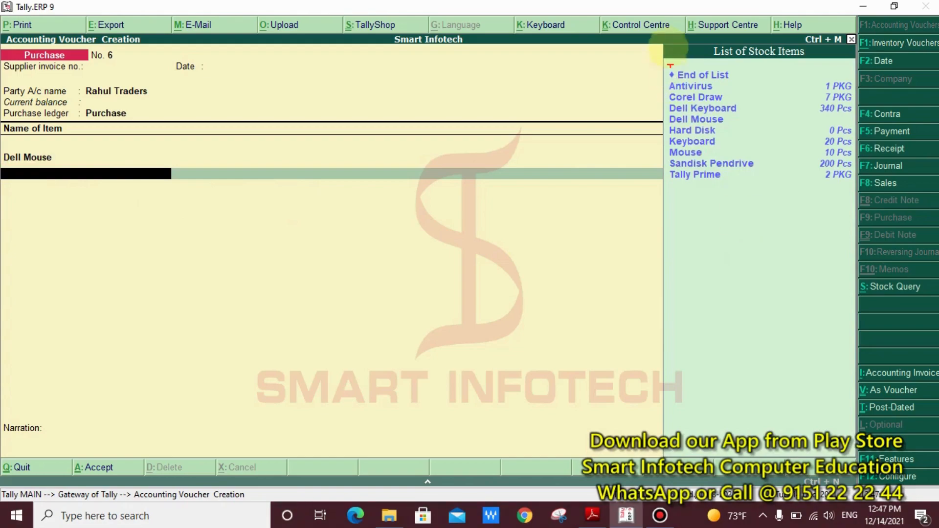
{"action": "mouse_move", "coordinate": [650, 46]}
{"action": "left_mouse_down"}
{"action": "mouse_move", "coordinate": [777, 194]}
{"action": "mouse_move", "coordinate": [792, 238]}
{"action": "left_mouse_up"}
{"action": "key", "text": "Escape"}
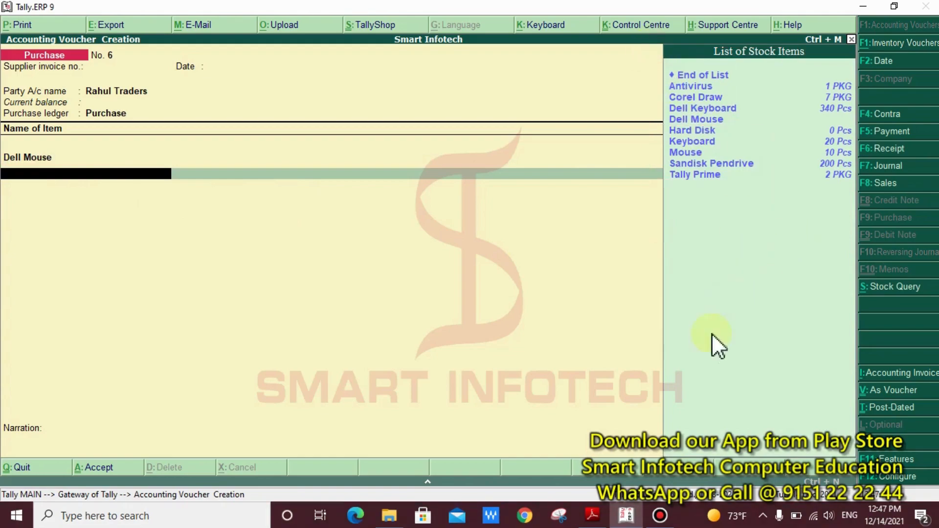
{"action": "left_click", "coordinate": [592, 515]}
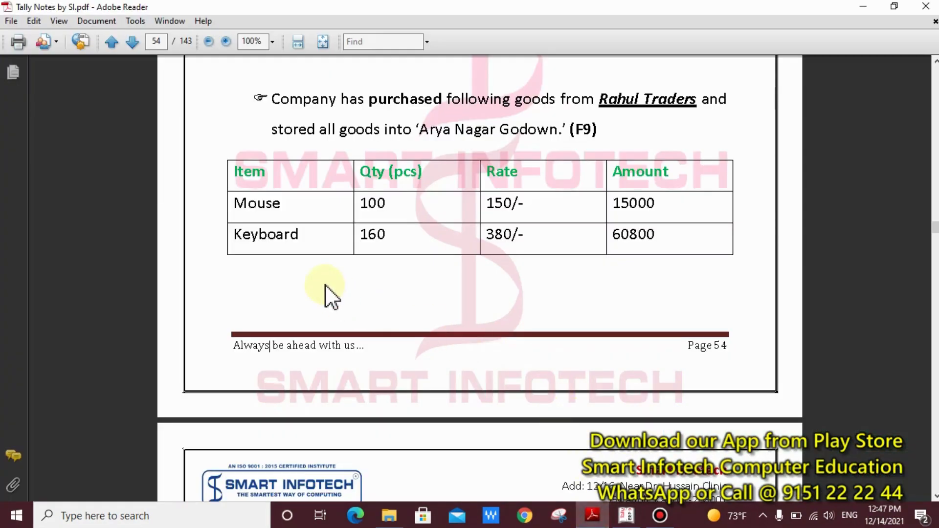
{"action": "key", "text": "ctrl+2"}
{"action": "left_click_drag", "start_coordinate": [210, 223], "coordinate": [317, 244]}
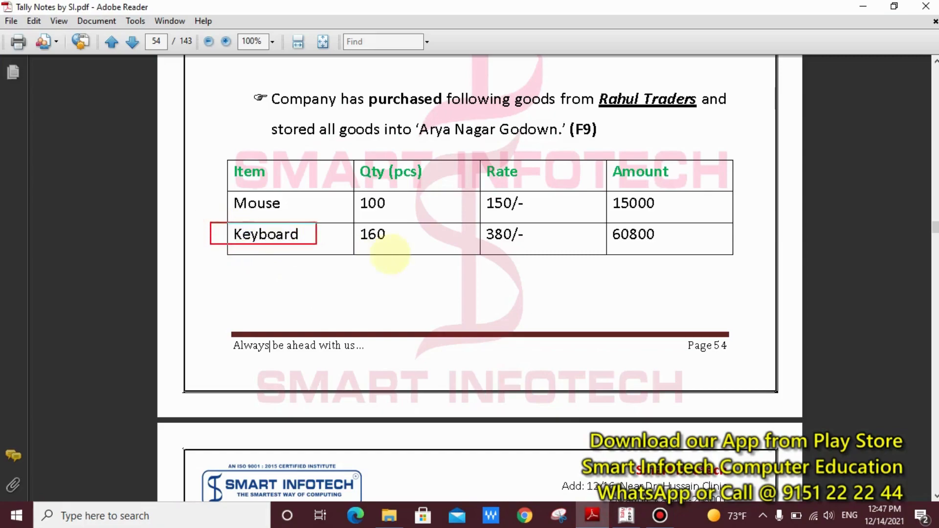
{"action": "left_click_drag", "start_coordinate": [390, 254], "coordinate": [746, 264]}
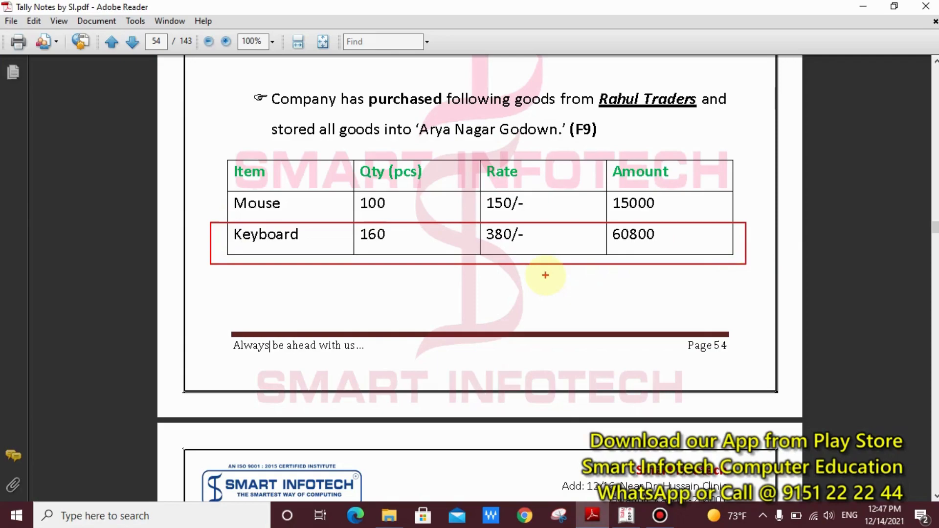
{"action": "key", "text": "Escape"}
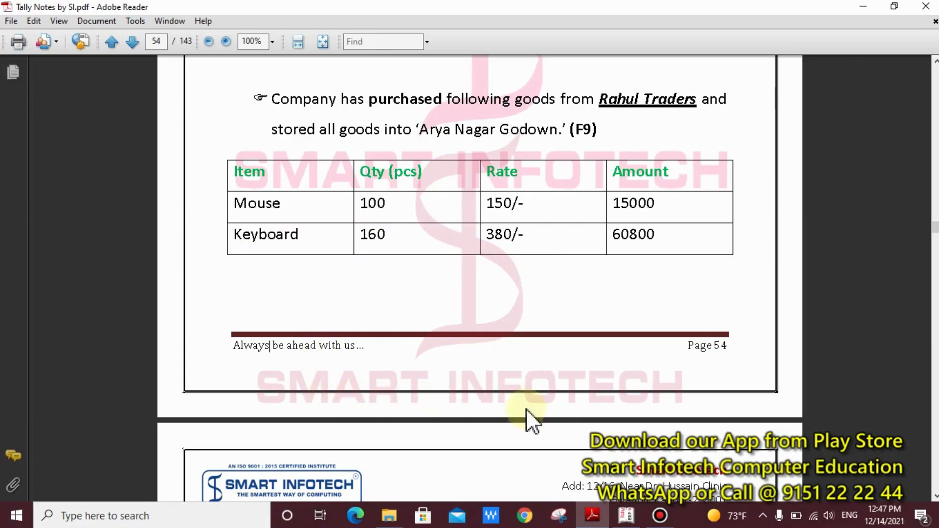
{"action": "left_click", "coordinate": [628, 509]}
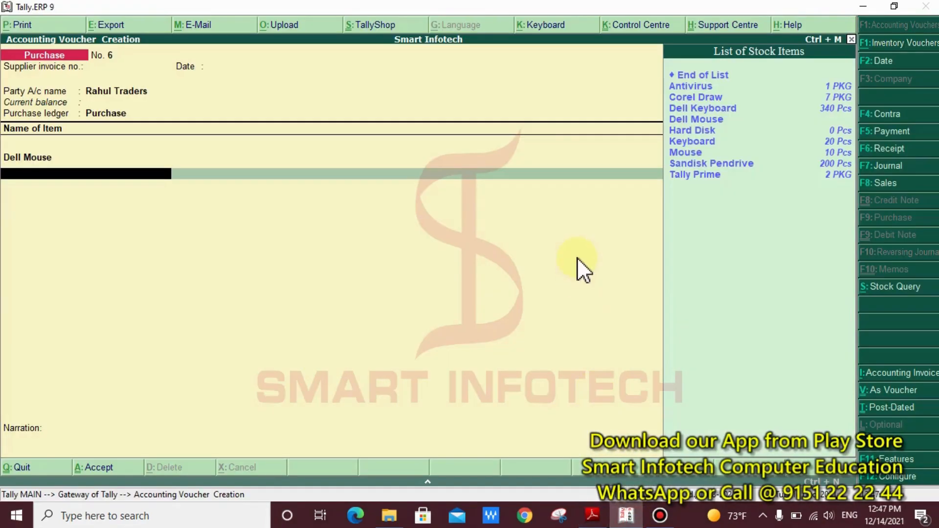
Add Dell Keyboard as the voucher's second item and allocate it to the Arya Nagar godown.
{"action": "type", "text": "d"}
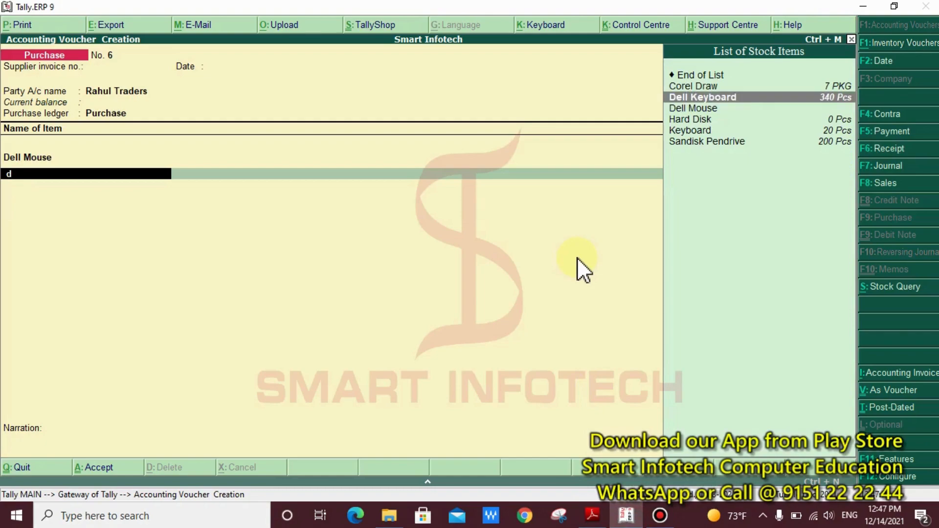
{"action": "key", "text": "Return"}
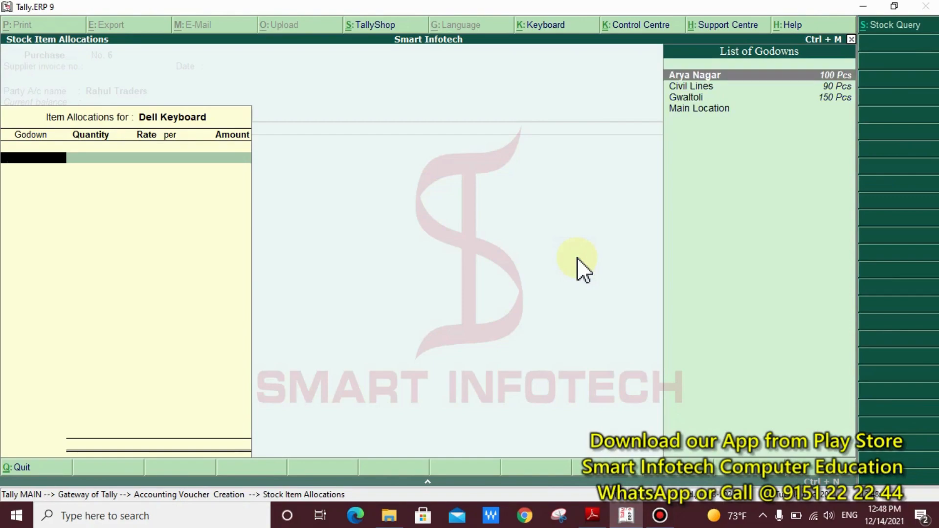
{"action": "key", "text": "Return"}
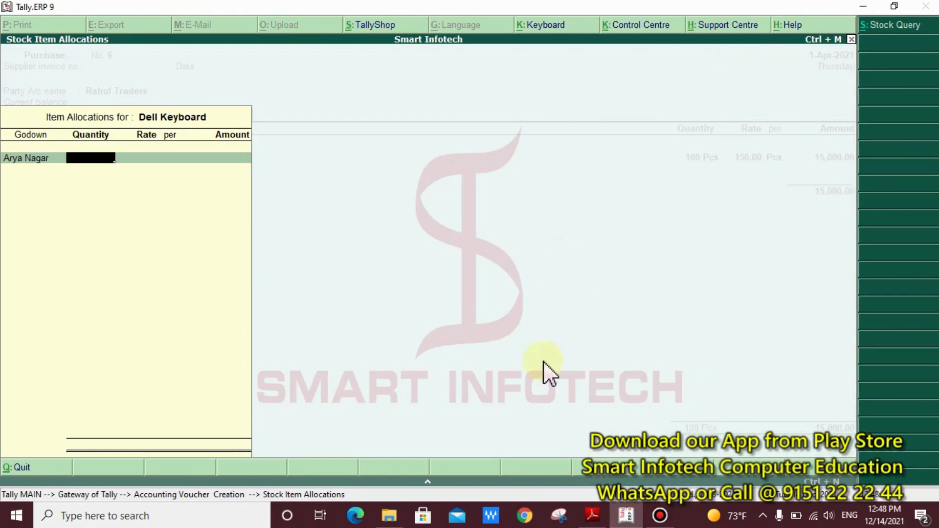
Check the keyboard row in Adobe Reader, enter 160 Pcs at a rate of 380 in Tally.ERP 9, and complete the Dell Keyboard line.
{"action": "left_click", "coordinate": [592, 521]}
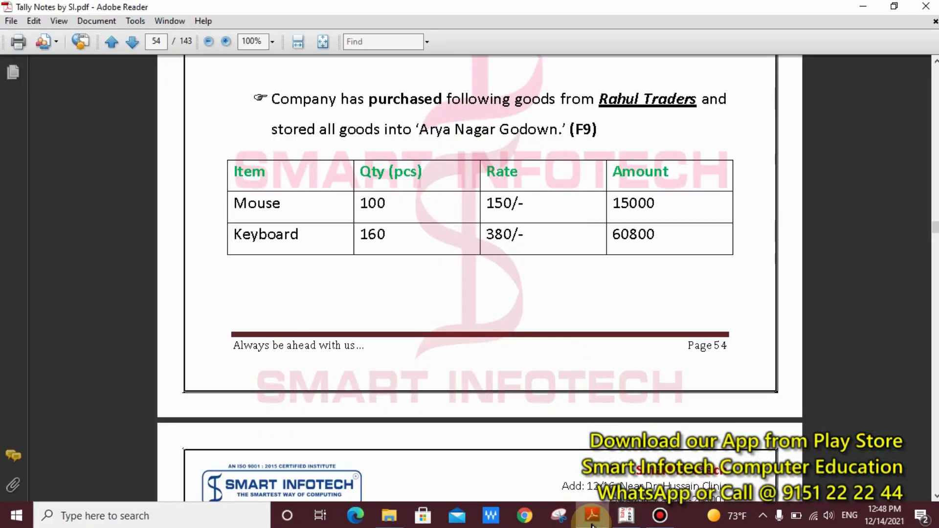
{"action": "left_click", "coordinate": [626, 516]}
{"action": "type", "text": "160"}
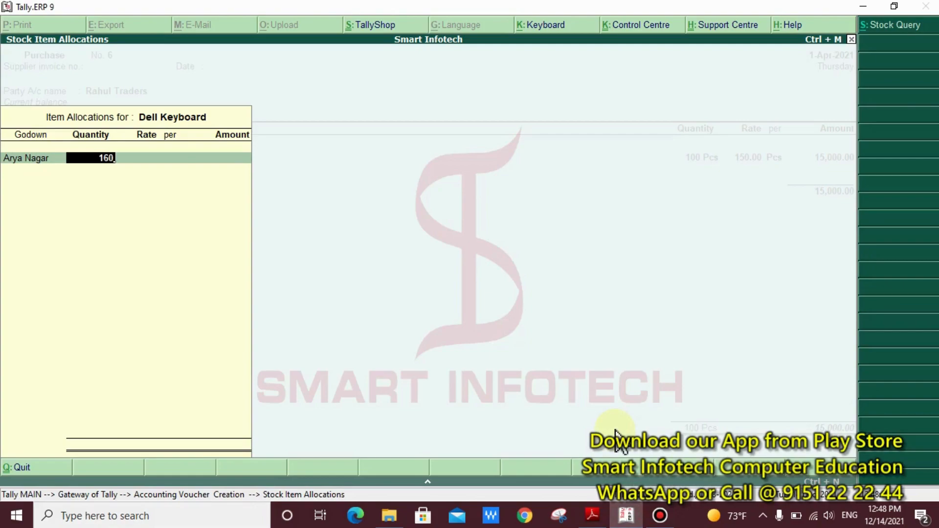
{"action": "key", "text": "Return"}
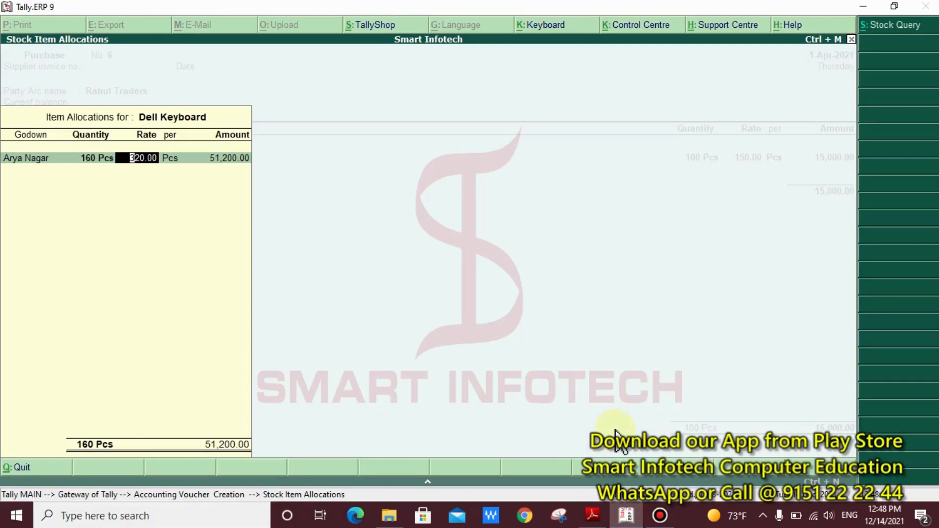
{"action": "type", "text": "380"}
{"action": "key", "text": "Return"}
{"action": "key", "text": "Return"}
{"action": "key", "text": "Return"}
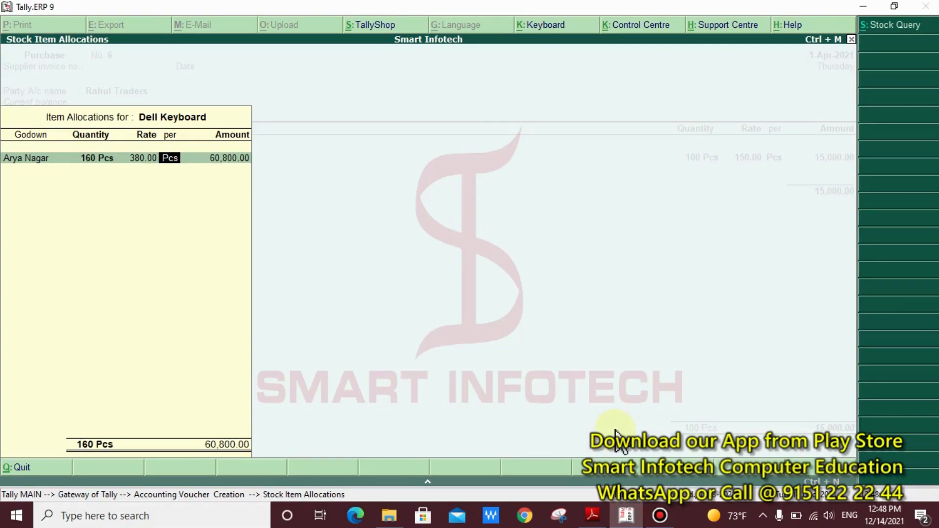
{"action": "key", "text": "Return"}
{"action": "key", "text": "Return"}
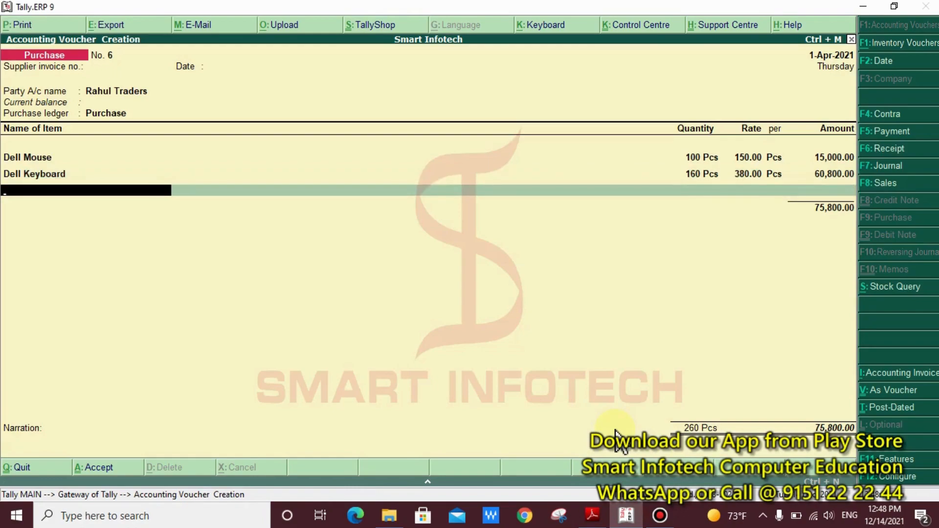
End the item list, save the Rahul Traders purchase voucher without a narration, and leave voucher creation.
{"action": "key", "text": "Return"}
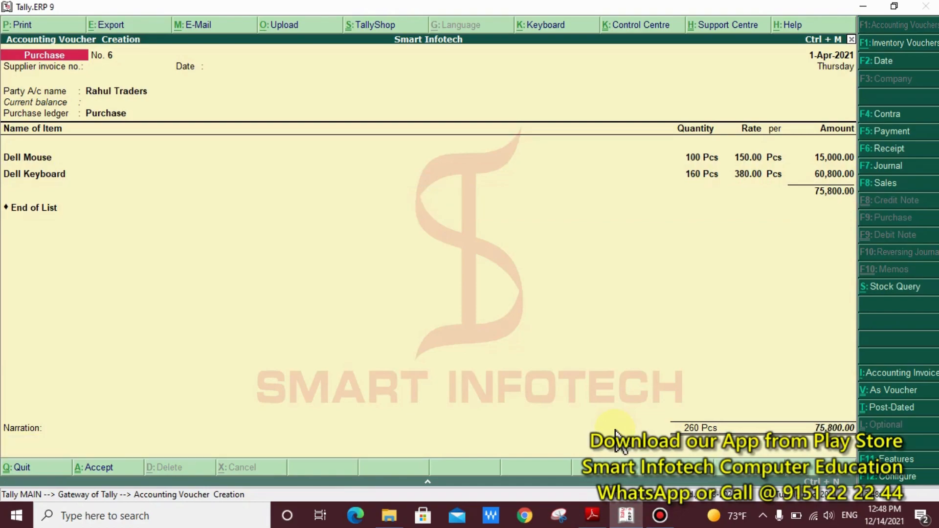
{"action": "key", "text": "Return"}
{"action": "key", "text": "Return"}
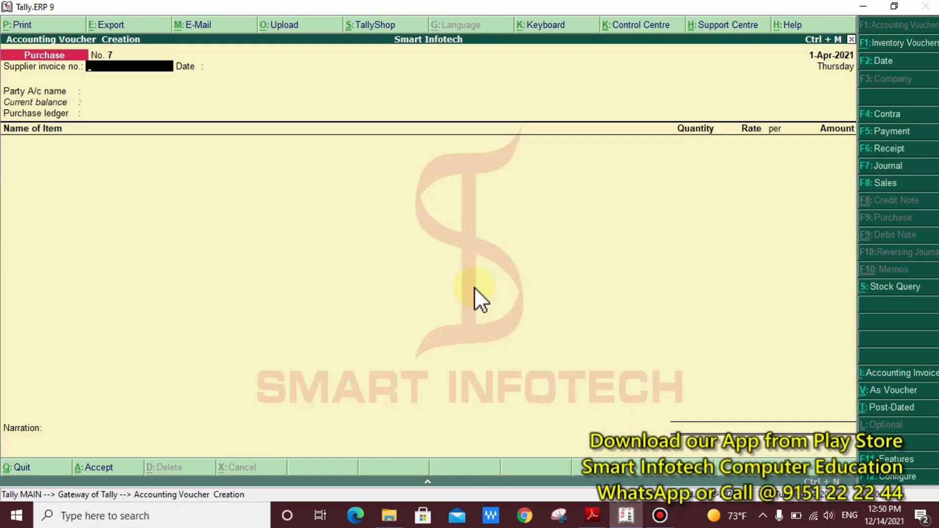
{"action": "key", "text": "Escape"}
{"action": "key", "text": "Return"}
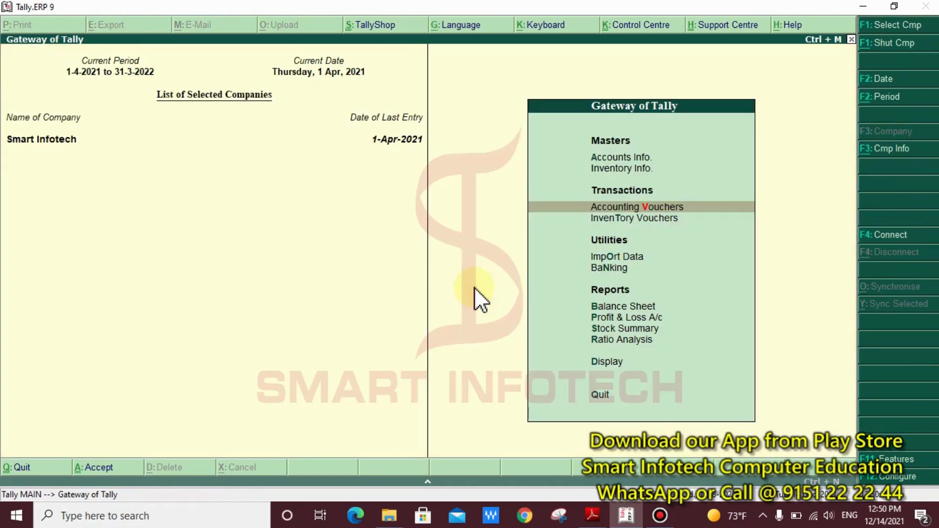
Open the Statements of Inventory reports from the Gateway of Tally's display options.
{"action": "key", "text": "Down"}
{"action": "key", "text": "Down"}
{"action": "key", "text": "Down"}
{"action": "key", "text": "Down"}
{"action": "key", "text": "Down"}
{"action": "key", "text": "Down"}
{"action": "key", "text": "Down"}
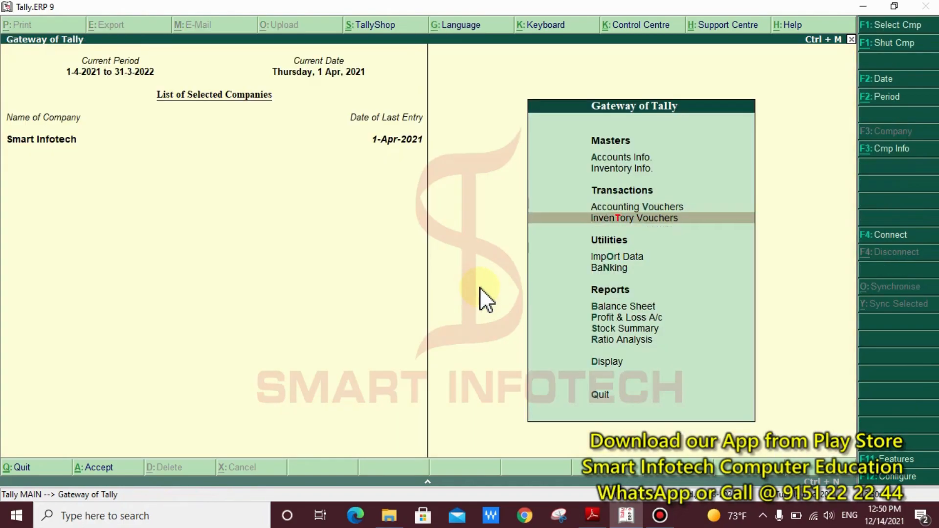
{"action": "key", "text": "Down"}
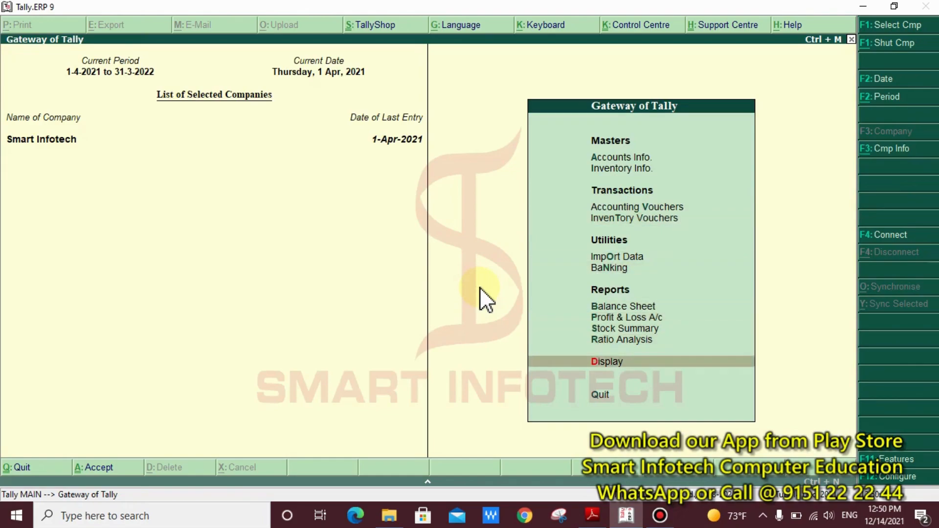
{"action": "key", "text": "Return"}
{"action": "key", "text": "Down"}
{"action": "key", "text": "Down"}
{"action": "key", "text": "Down"}
{"action": "key", "text": "Down"}
{"action": "key", "text": "Down"}
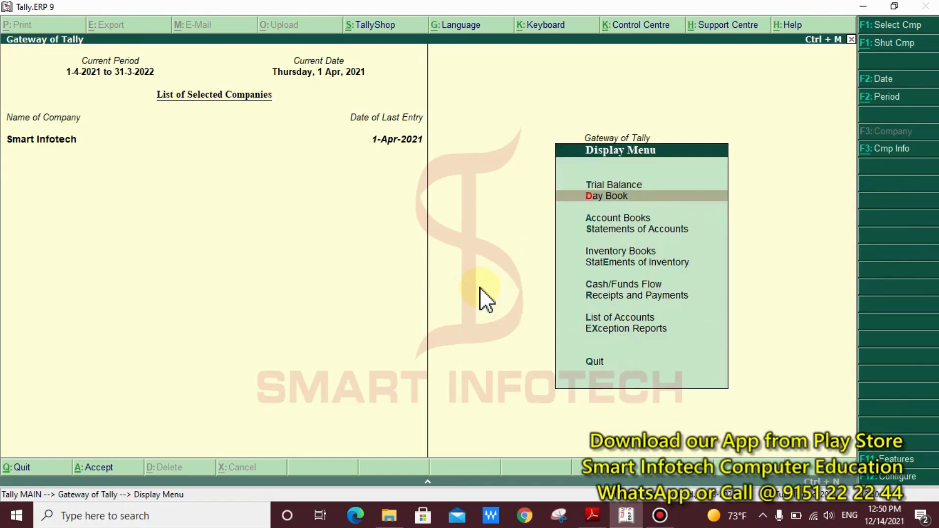
{"action": "key", "text": "Return"}
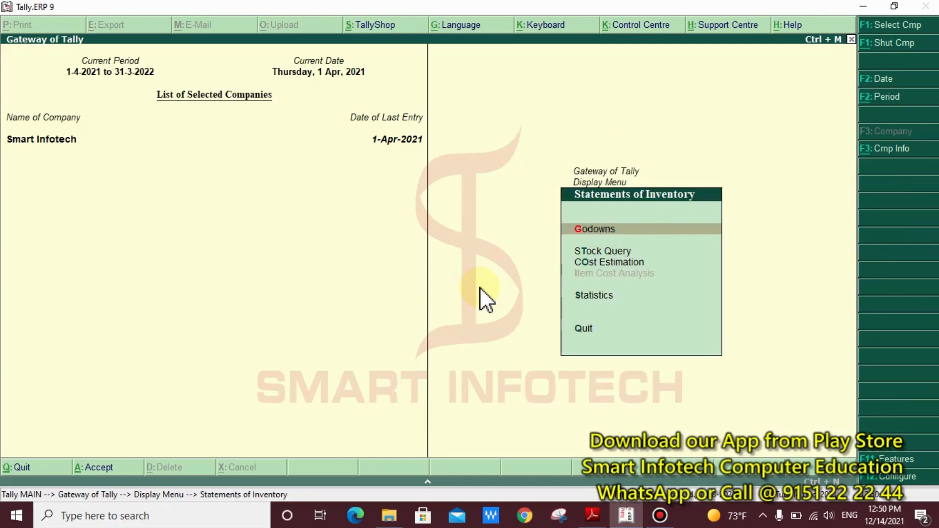
Open the godown summary for Arya Nagar and expand the Computer Hardware group into its stock items.
{"action": "key", "text": "Return"}
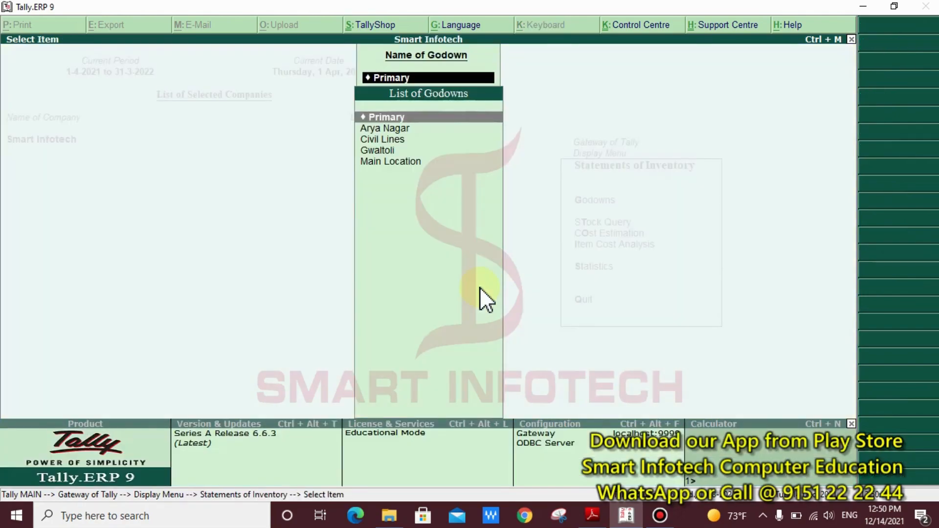
{"action": "key", "text": "Down"}
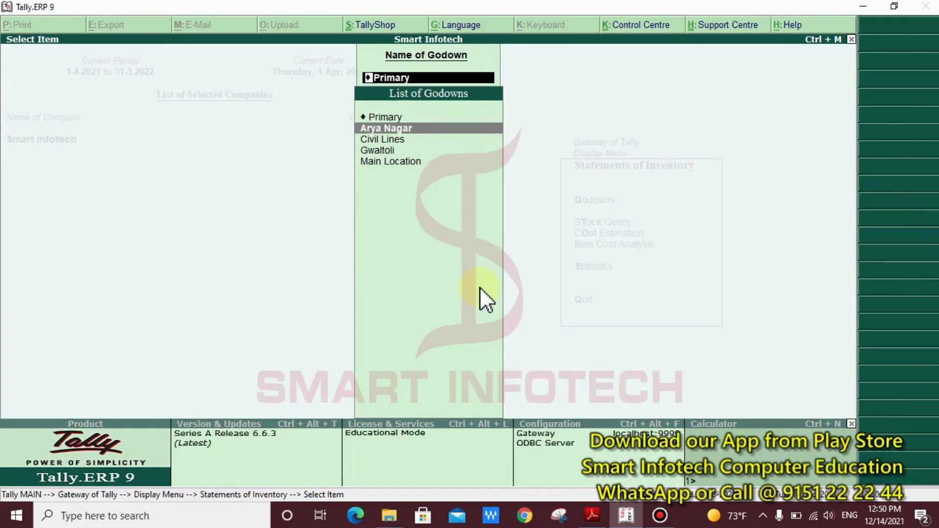
{"action": "key", "text": "Down"}
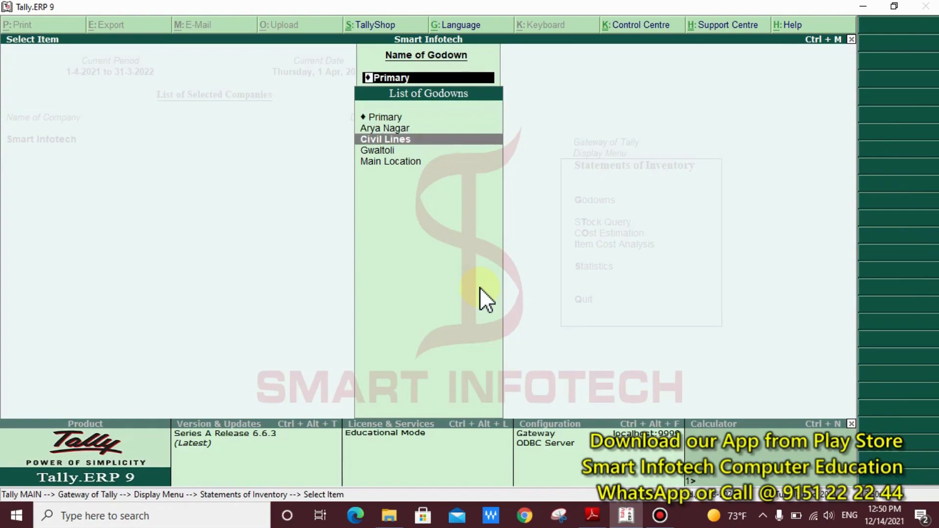
{"action": "key", "text": "Up"}
{"action": "key", "text": "Return"}
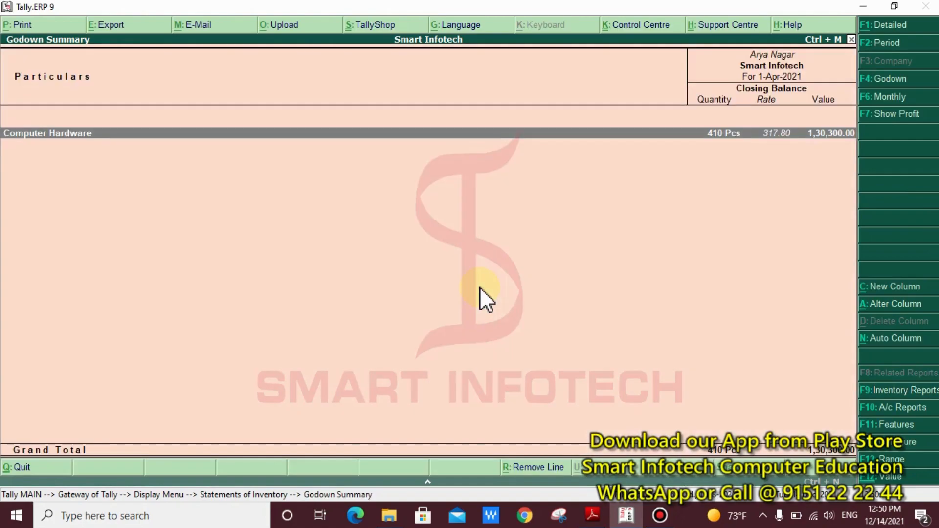
{"action": "key", "text": "Return"}
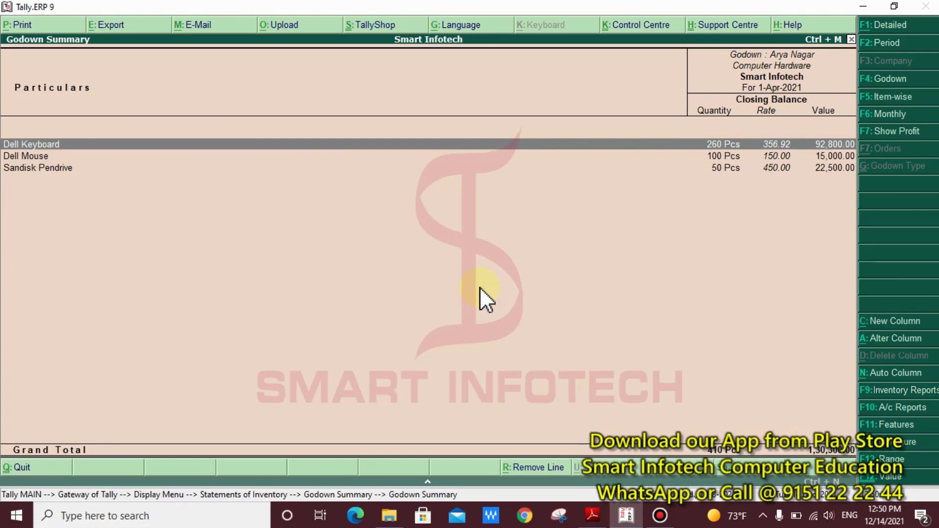
Examine Dell Keyboard's monthly summary in Arya Nagar, comparing opening balance, April inwards, outwards and closing quantity.
{"action": "key", "text": "Return"}
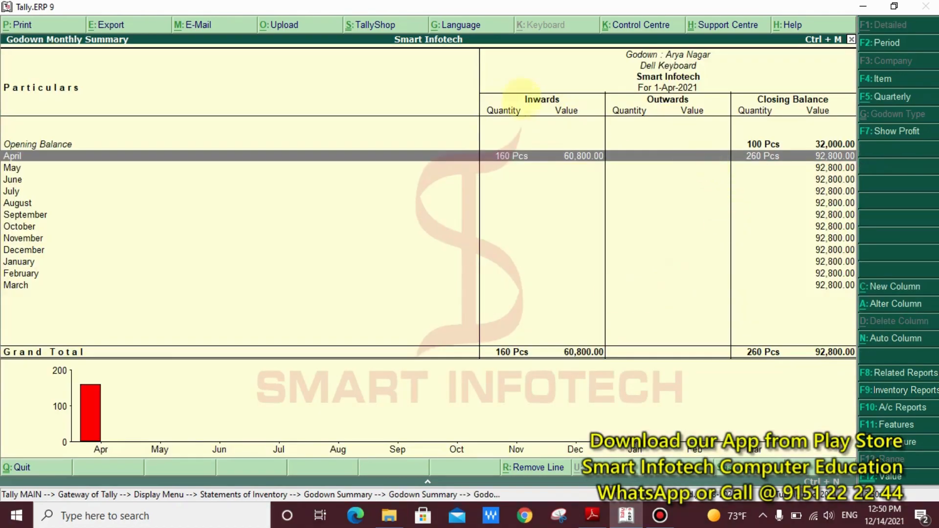
{"action": "left_click_drag", "start_coordinate": [466, 73], "coordinate": [594, 129]}
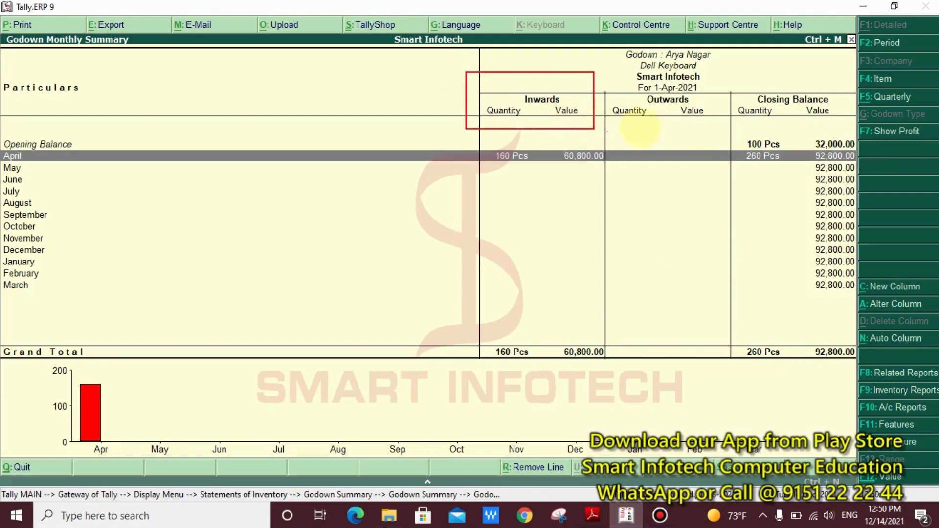
{"action": "mouse_move", "coordinate": [614, 77]}
{"action": "left_mouse_down"}
{"action": "mouse_move", "coordinate": [655, 113]}
{"action": "mouse_move", "coordinate": [717, 119]}
{"action": "left_mouse_up"}
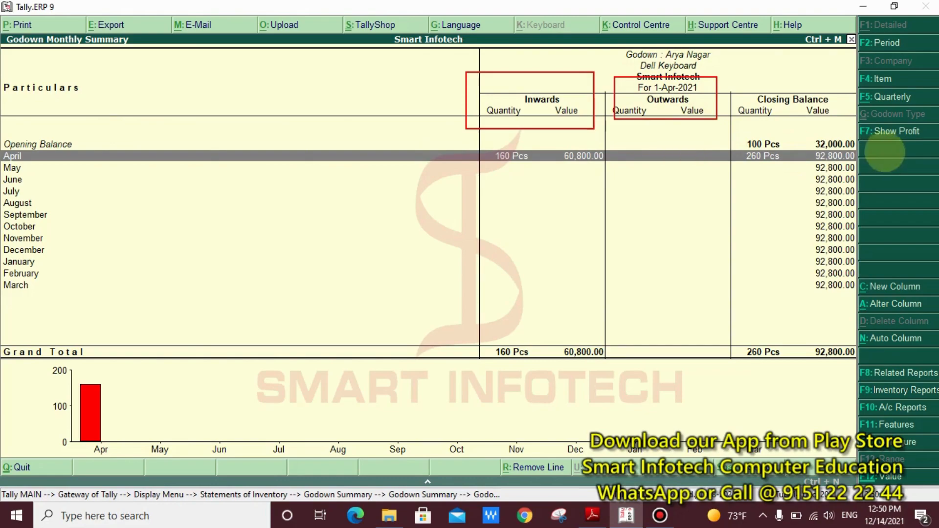
{"action": "left_click_drag", "start_coordinate": [729, 132], "coordinate": [790, 150]}
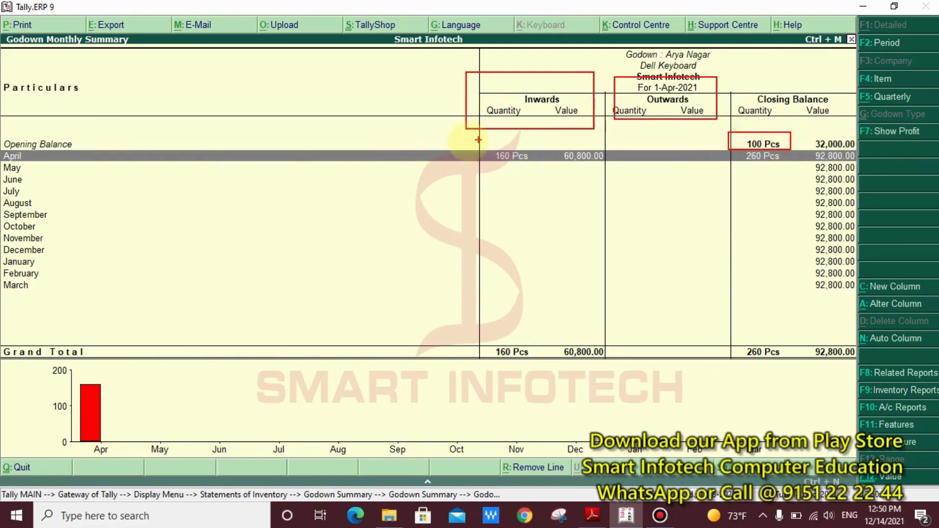
{"action": "mouse_move", "coordinate": [467, 143]}
{"action": "left_mouse_down"}
{"action": "mouse_move", "coordinate": [536, 185]}
{"action": "mouse_move", "coordinate": [543, 172]}
{"action": "left_mouse_up"}
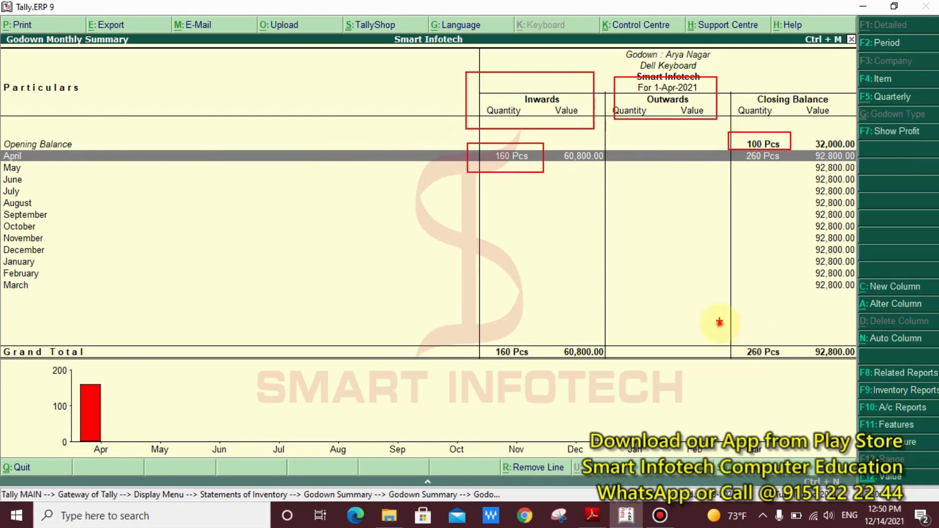
{"action": "mouse_move", "coordinate": [719, 321]}
{"action": "left_mouse_down"}
{"action": "mouse_move", "coordinate": [771, 377]}
{"action": "mouse_move", "coordinate": [784, 376]}
{"action": "left_mouse_up"}
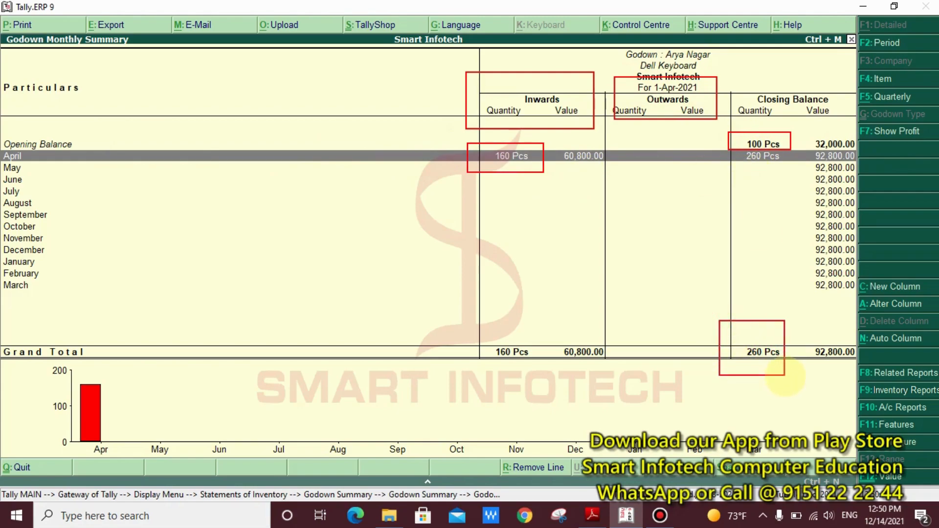
{"action": "key", "text": "Escape"}
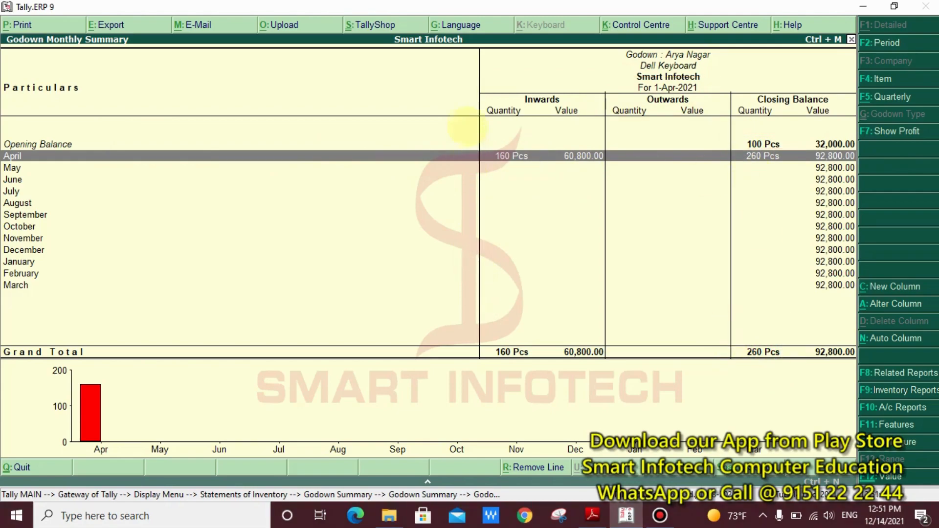
{"action": "left_click_drag", "start_coordinate": [611, 132], "coordinate": [723, 206]}
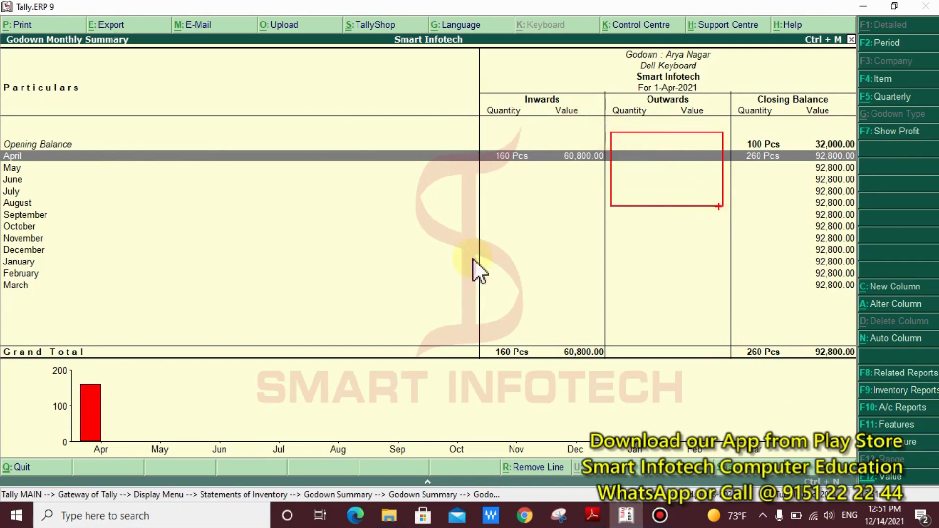
{"action": "key", "text": "Escape"}
Close the Arya Nagar godown reports and return to the Gateway of Tally.
{"action": "key", "text": "Escape"}
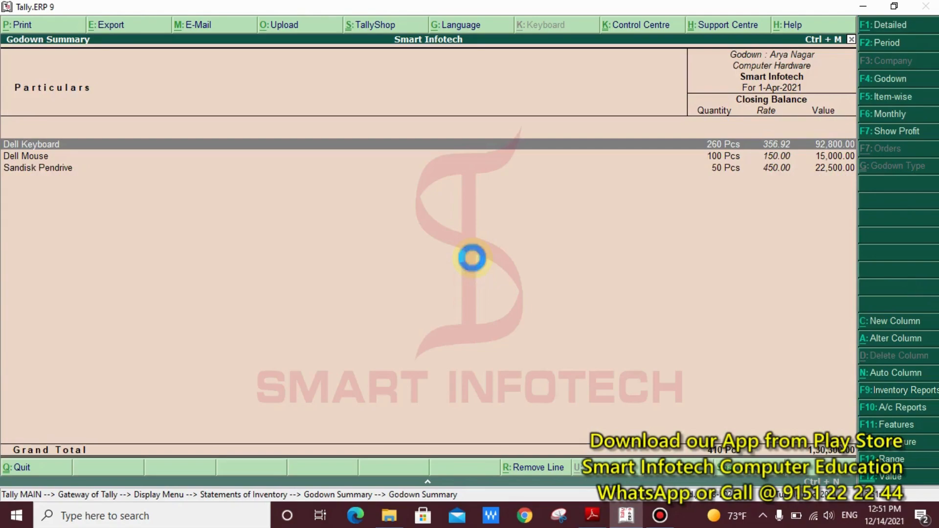
{"action": "key", "text": "Escape"}
{"action": "key", "text": "Escape"}
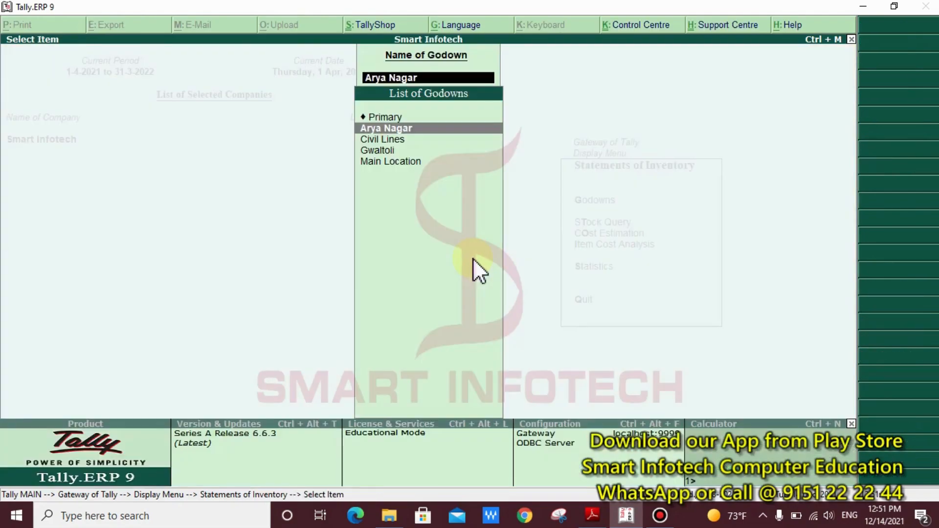
{"action": "key", "text": "Escape"}
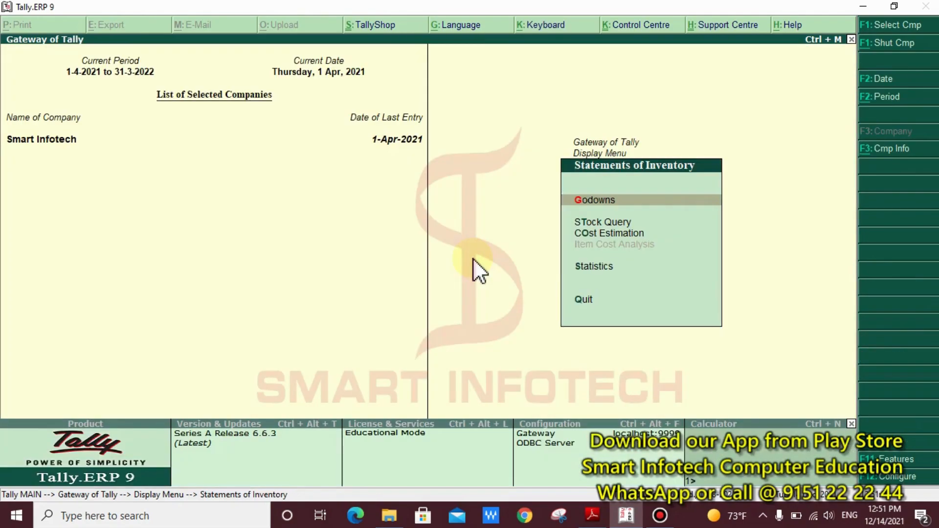
{"action": "key", "text": "Escape"}
{"action": "key", "text": "Escape"}
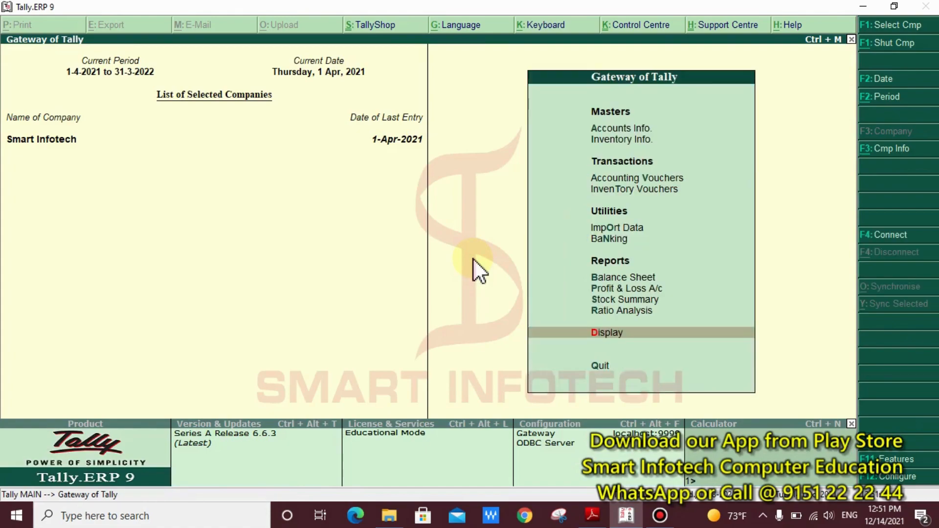
Switch to Adobe Reader and read the M/S Amit & Sons sale assignment's items, quantities and godown split on page 55.
{"action": "left_click", "coordinate": [592, 516]}
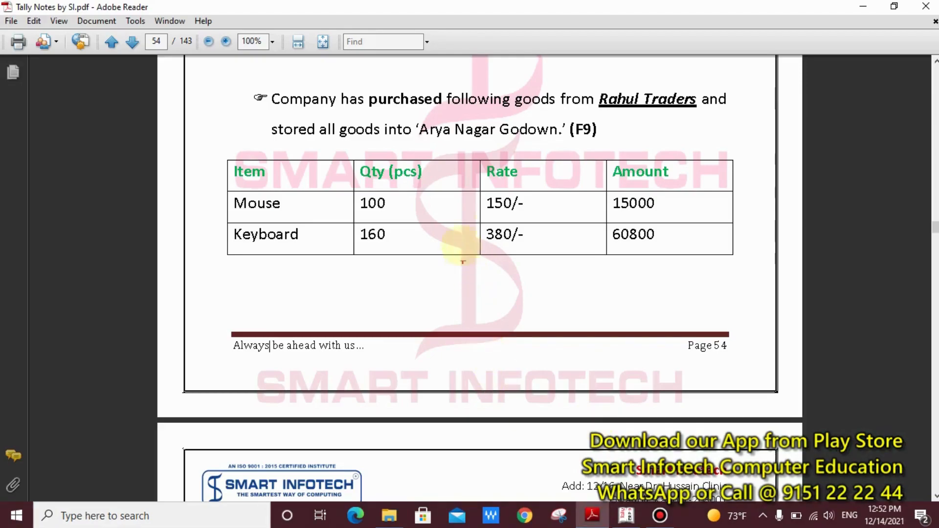
{"action": "mouse_move", "coordinate": [253, 108]}
{"action": "left_mouse_down"}
{"action": "mouse_move", "coordinate": [384, 141]}
{"action": "mouse_move", "coordinate": [634, 153]}
{"action": "left_mouse_up"}
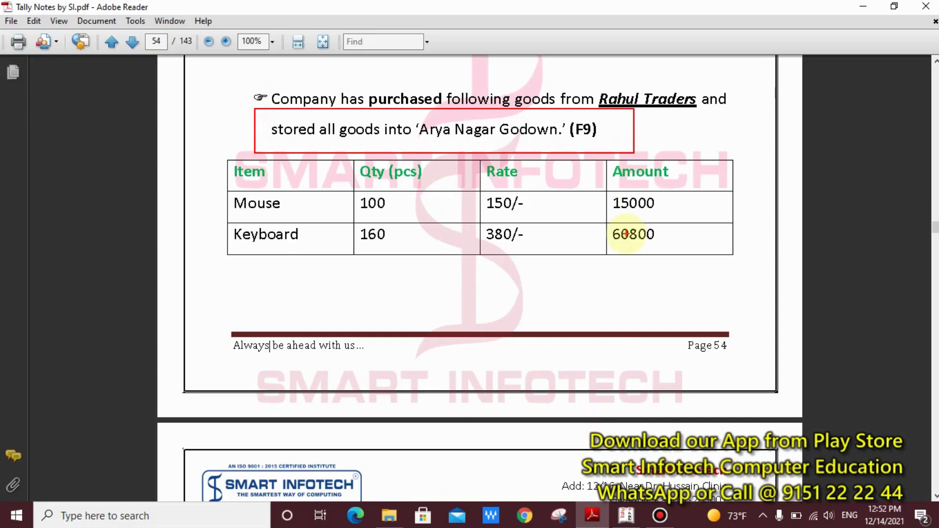
{"action": "scroll", "coordinate": [565, 409], "scroll_direction": "down", "scroll_amount": 3}
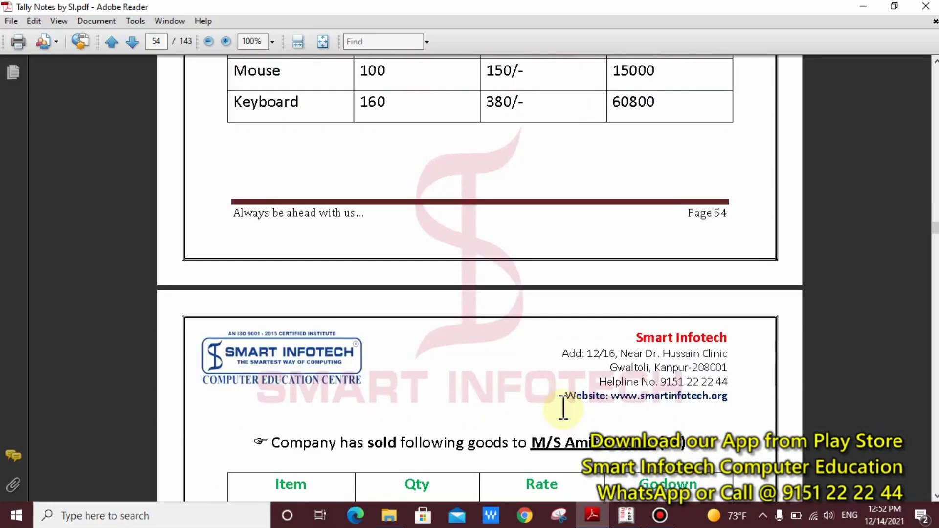
{"action": "scroll", "coordinate": [563, 409], "scroll_direction": "down", "scroll_amount": 8}
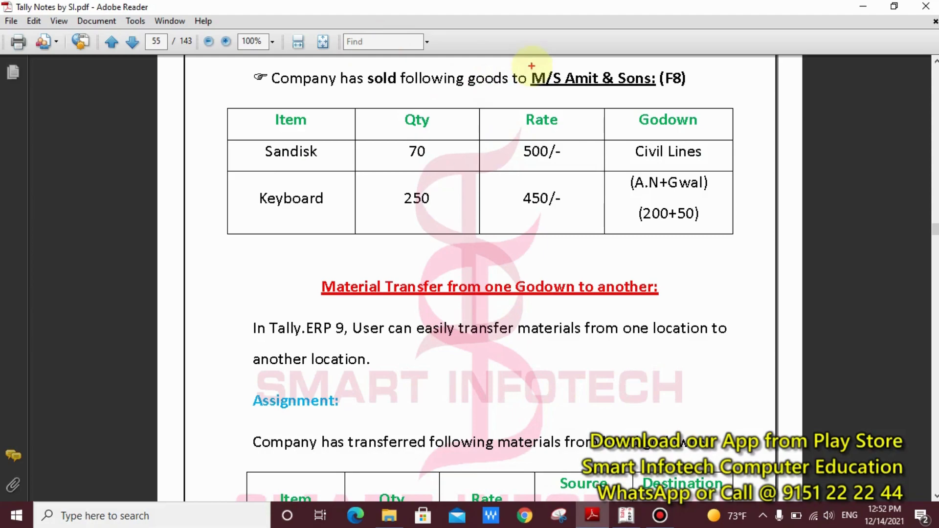
{"action": "left_click_drag", "start_coordinate": [531, 65], "coordinate": [705, 92]}
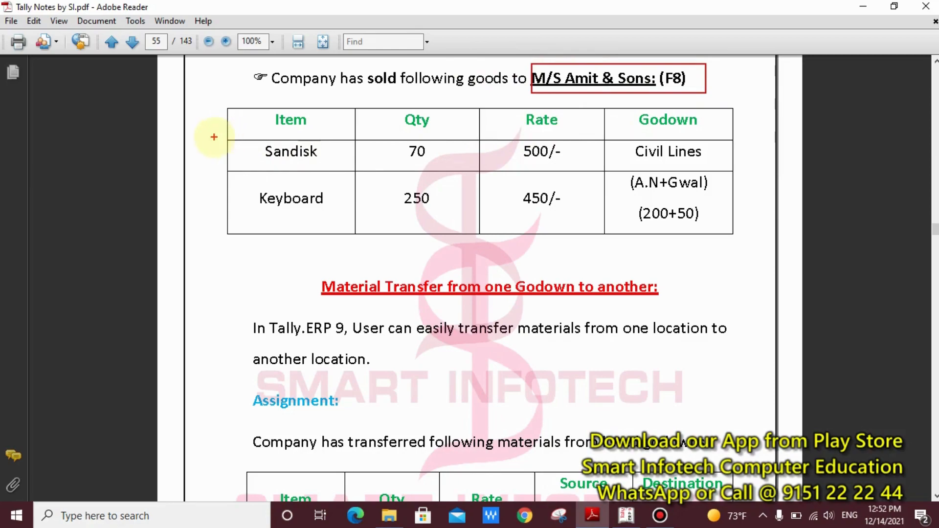
{"action": "left_click_drag", "start_coordinate": [214, 137], "coordinate": [457, 172]}
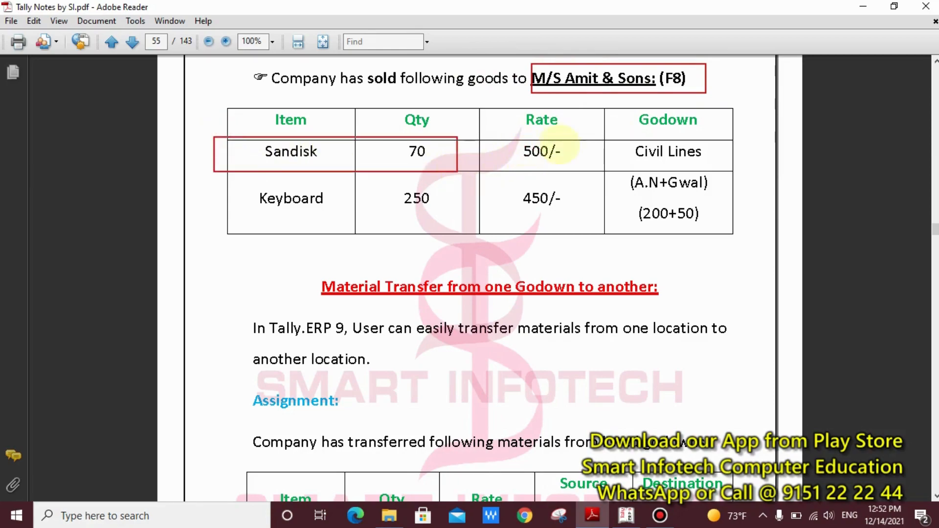
{"action": "left_click_drag", "start_coordinate": [606, 140], "coordinate": [726, 167]}
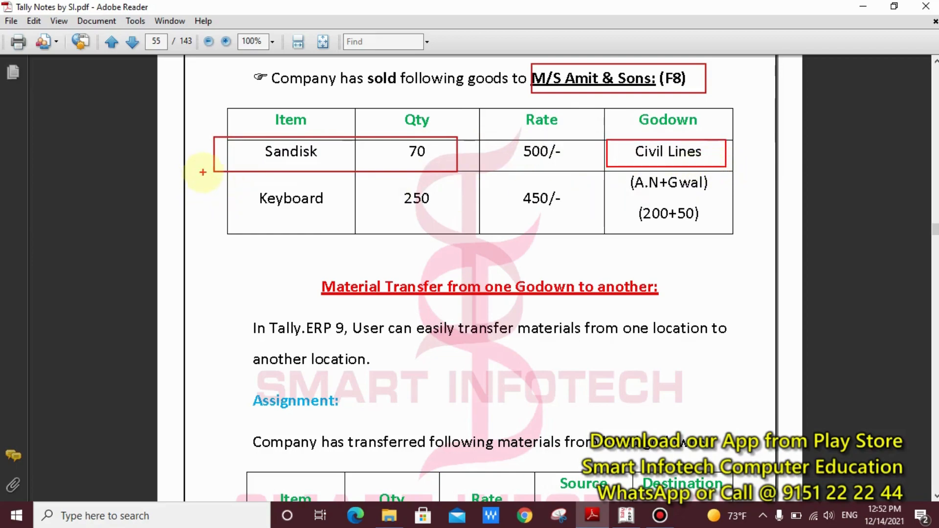
{"action": "left_click_drag", "start_coordinate": [210, 187], "coordinate": [339, 218]}
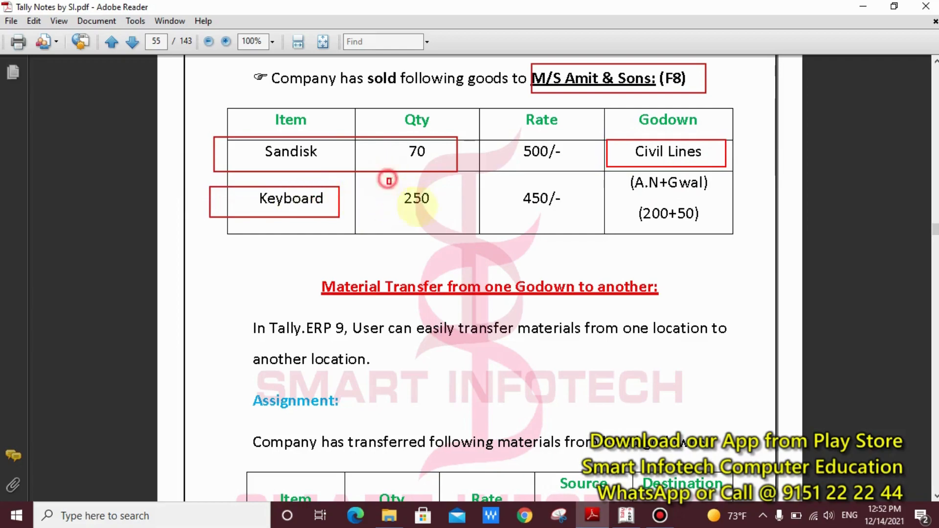
{"action": "left_click_drag", "start_coordinate": [388, 180], "coordinate": [441, 214]}
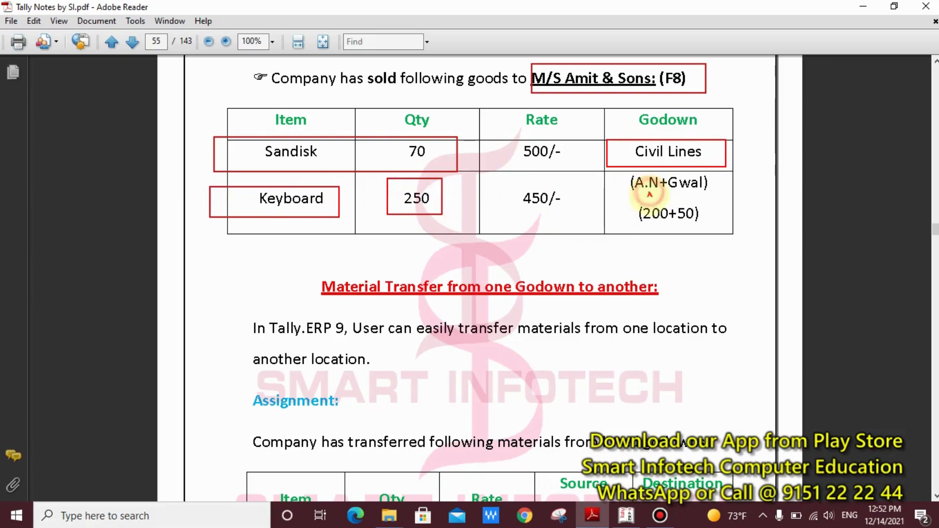
{"action": "left_click_drag", "start_coordinate": [649, 192], "coordinate": [655, 209]}
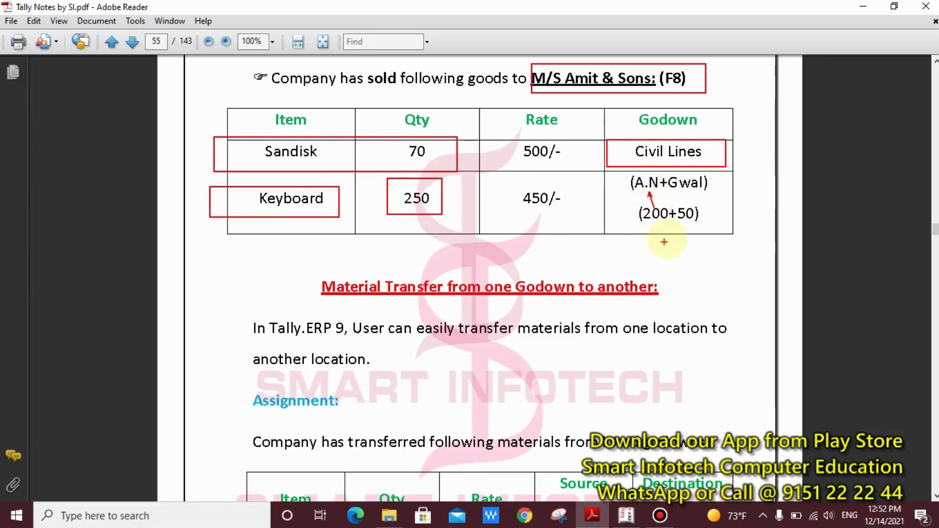
{"action": "left_click_drag", "start_coordinate": [682, 190], "coordinate": [683, 210]}
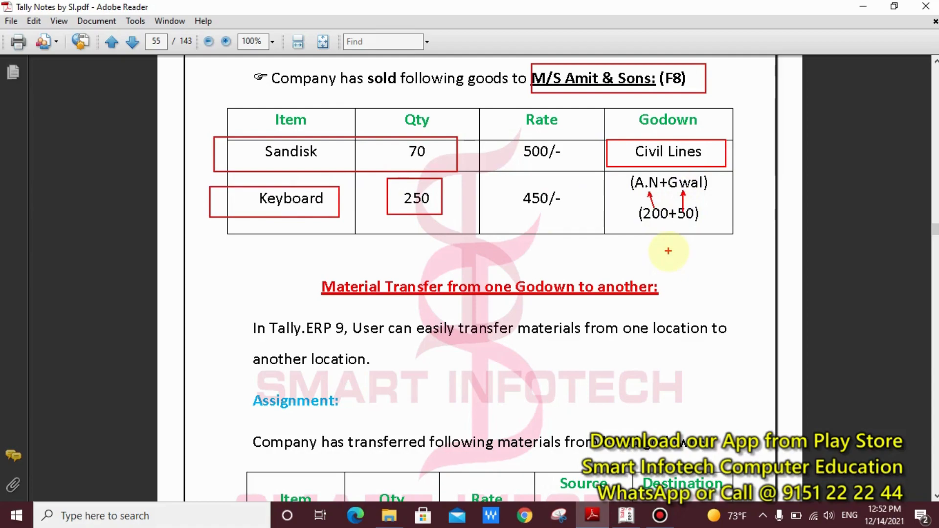
Switch to Tally.ERP 9 and start a new sales voucher, leaving the reference number blank.
{"action": "key", "text": "Escape"}
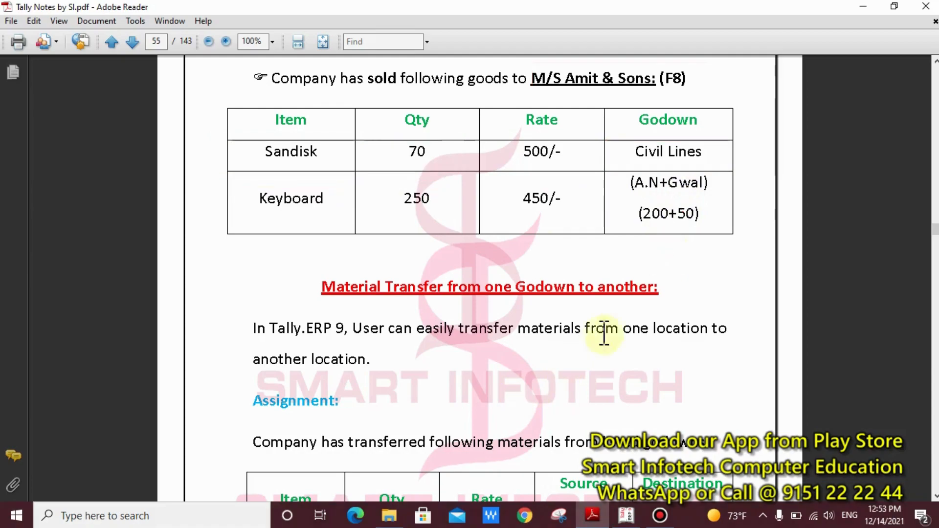
{"action": "left_click", "coordinate": [626, 516]}
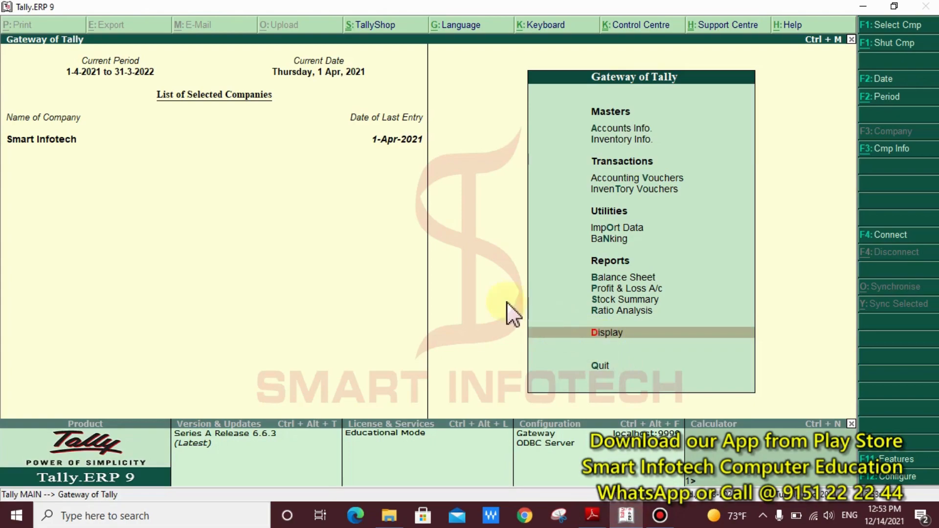
{"action": "key", "text": "Up"}
{"action": "key", "text": "Up"}
{"action": "key", "text": "Up"}
{"action": "key", "text": "Up"}
{"action": "key", "text": "Up"}
{"action": "key", "text": "Up"}
{"action": "key", "text": "Up"}
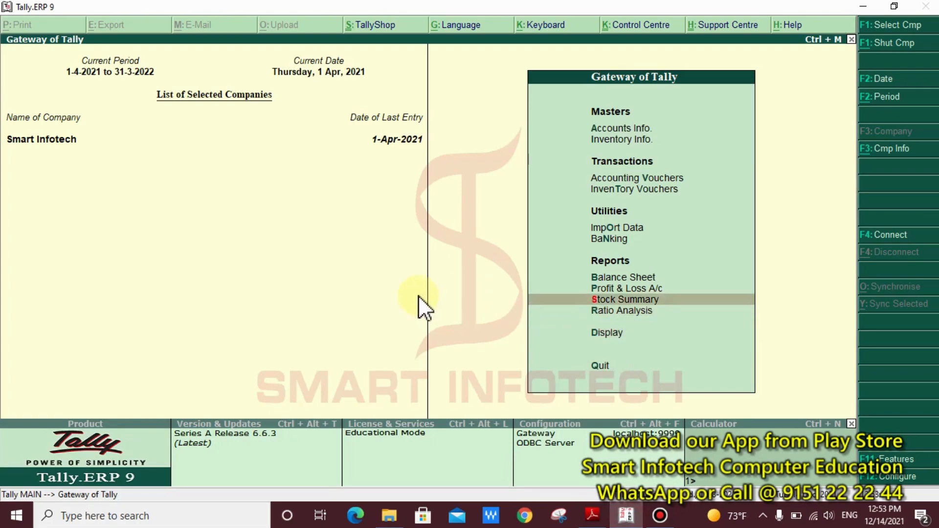
{"action": "key", "text": "Up"}
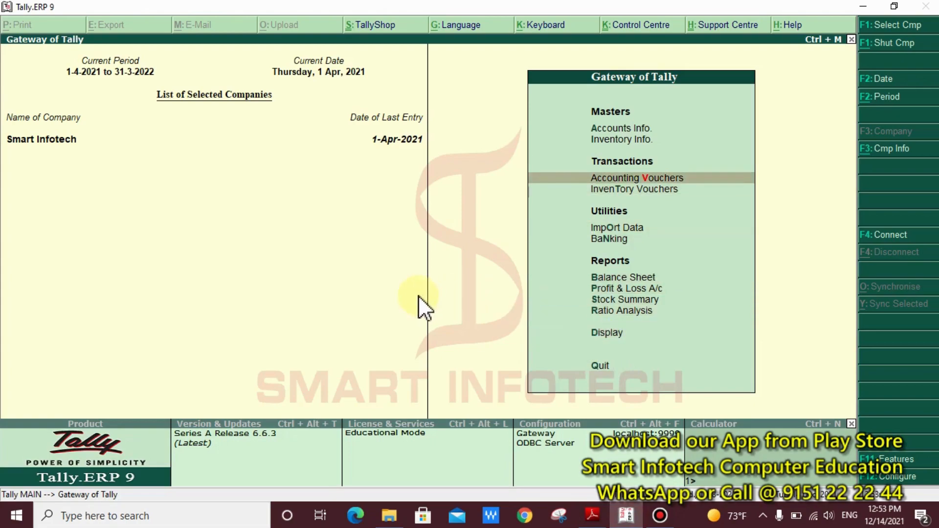
{"action": "key", "text": "Return"}
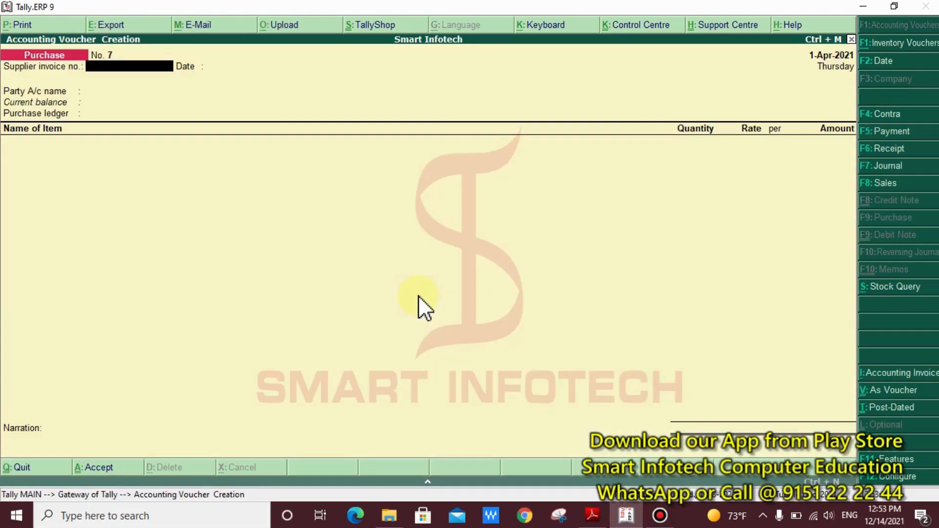
{"action": "left_click", "coordinate": [885, 188]}
{"action": "key", "text": "Return"}
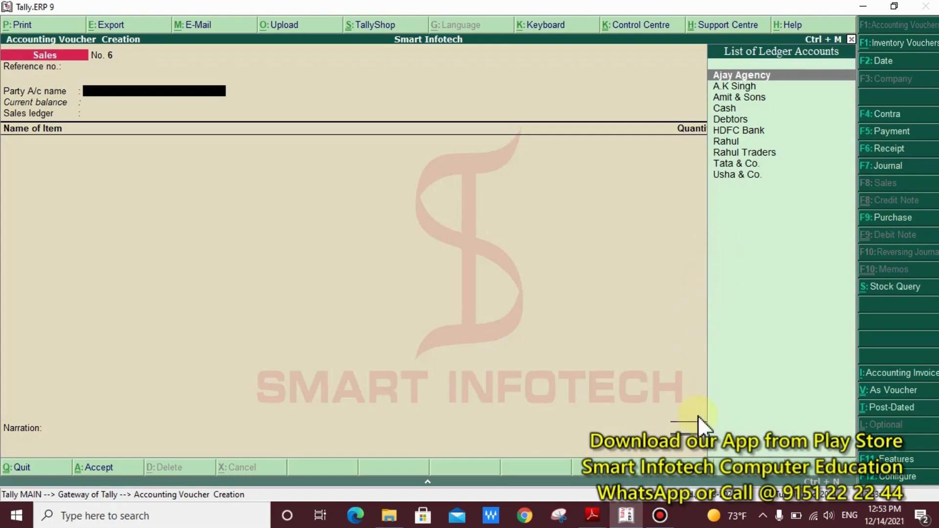
Check the buyer's name in the Adobe Reader assignment and compare it with the party ledgers listed in Tally.ERP 9.
{"action": "left_click", "coordinate": [592, 516]}
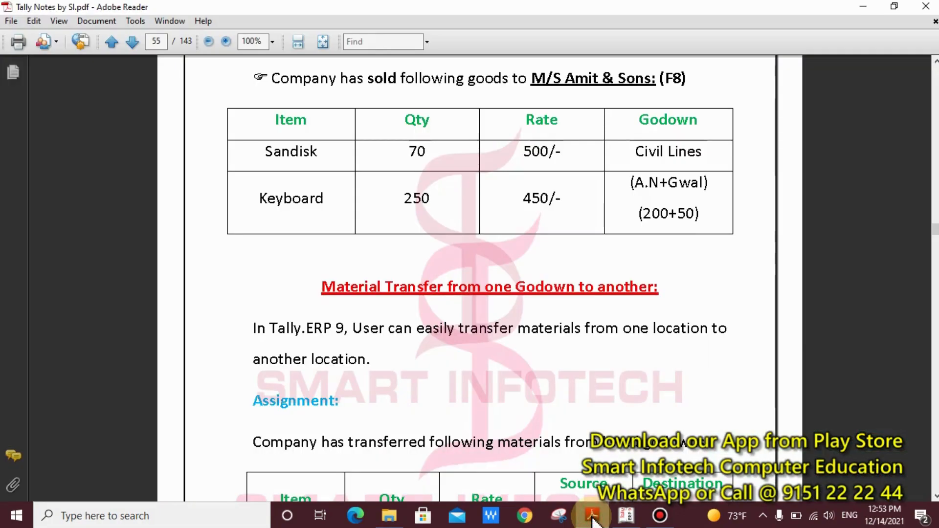
{"action": "left_click", "coordinate": [626, 516]}
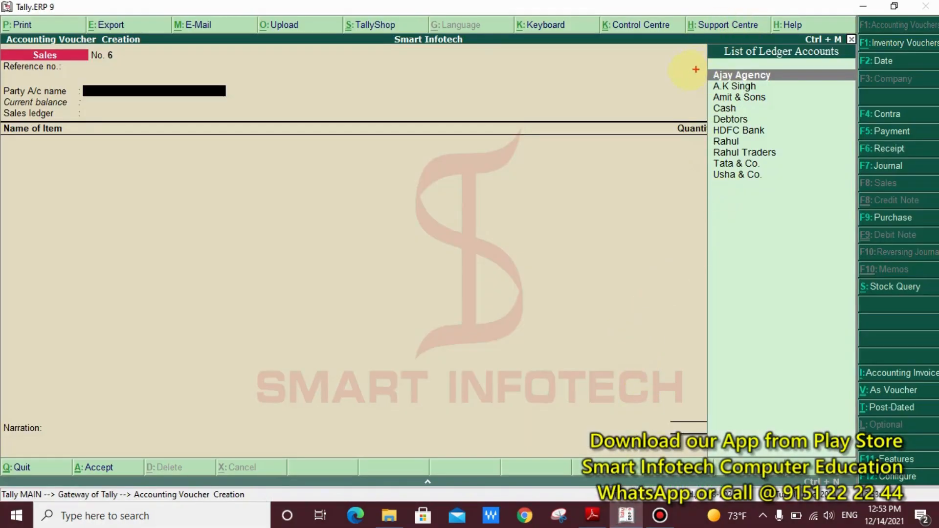
{"action": "left_click_drag", "start_coordinate": [697, 89], "coordinate": [780, 107]}
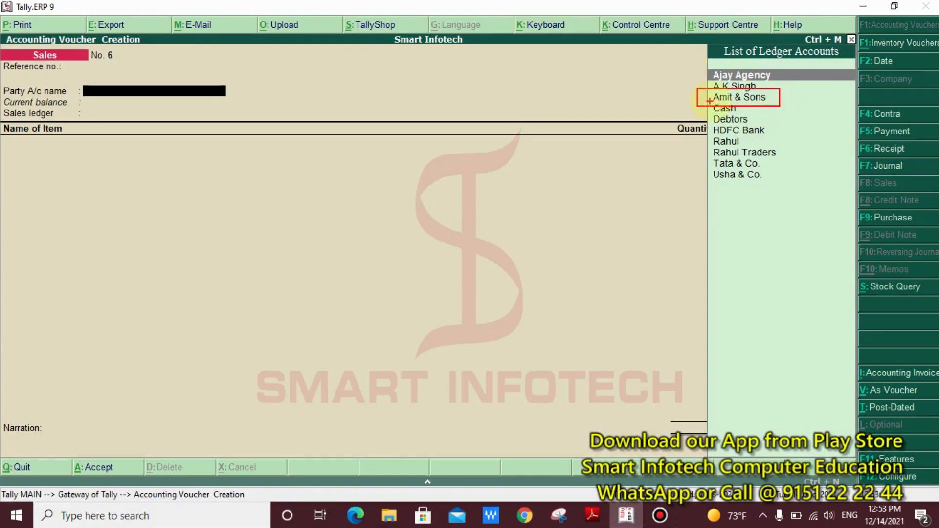
{"action": "left_click_drag", "start_coordinate": [709, 101], "coordinate": [205, 101]}
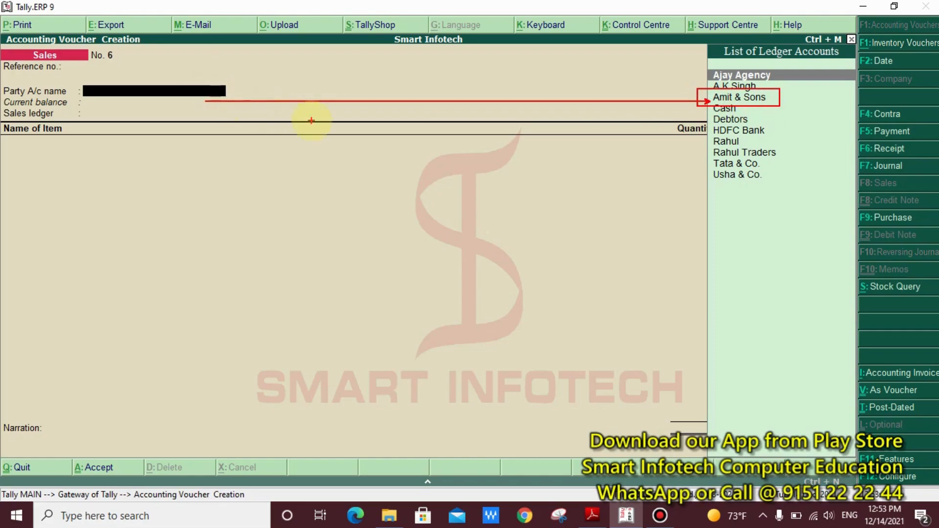
{"action": "left_click_drag", "start_coordinate": [70, 76], "coordinate": [276, 112]}
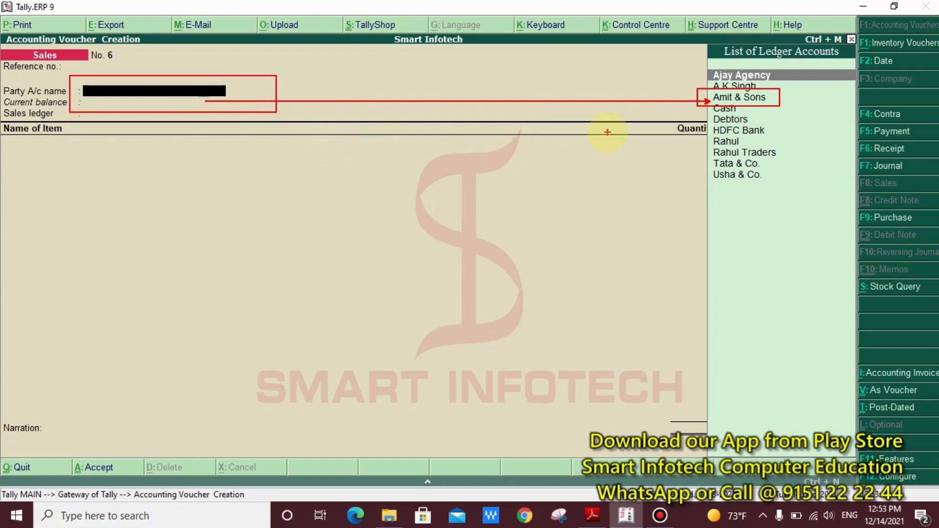
{"action": "key", "text": "Escape"}
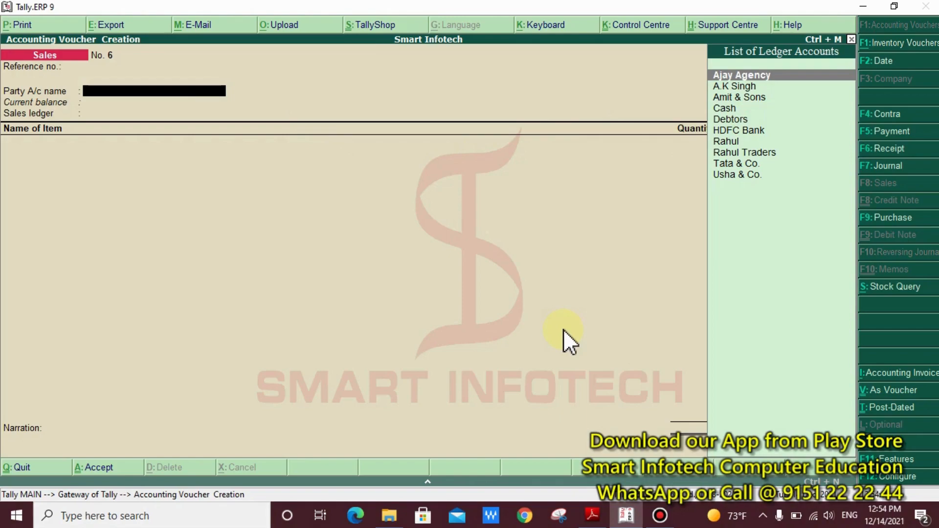
Begin a new party ledger named M/S Amit & Sons from the voucher and place it under Sundry Debtors.
{"action": "key", "text": "alt+c"}
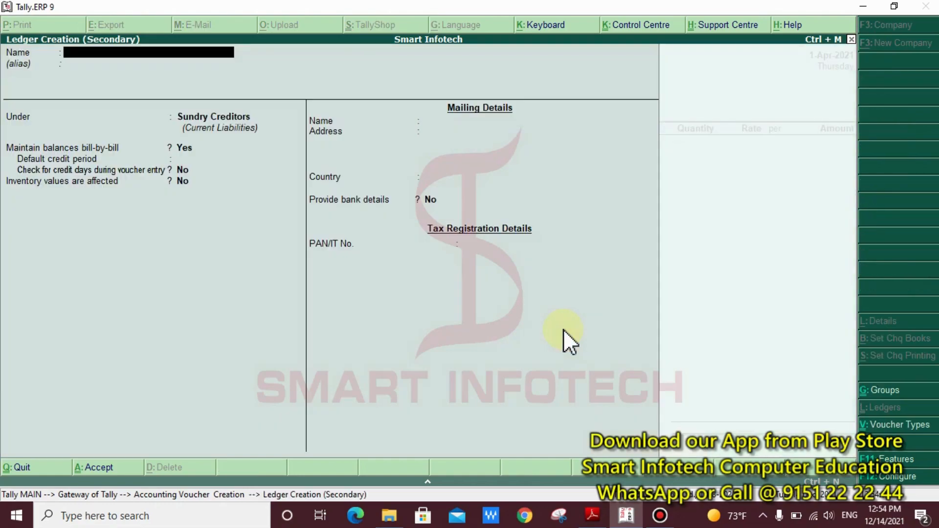
{"action": "type", "text": "M/S Amit & Sons"}
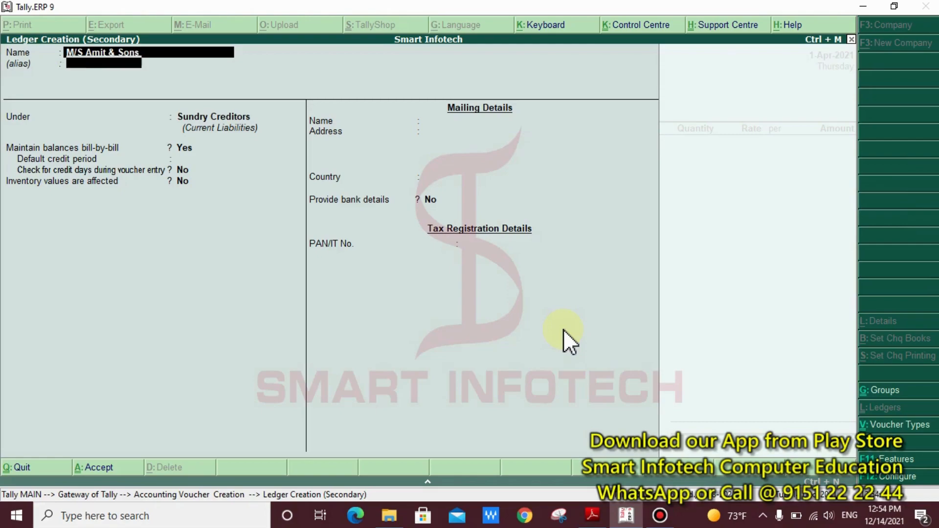
{"action": "key", "text": "Return"}
{"action": "key", "text": "Return"}
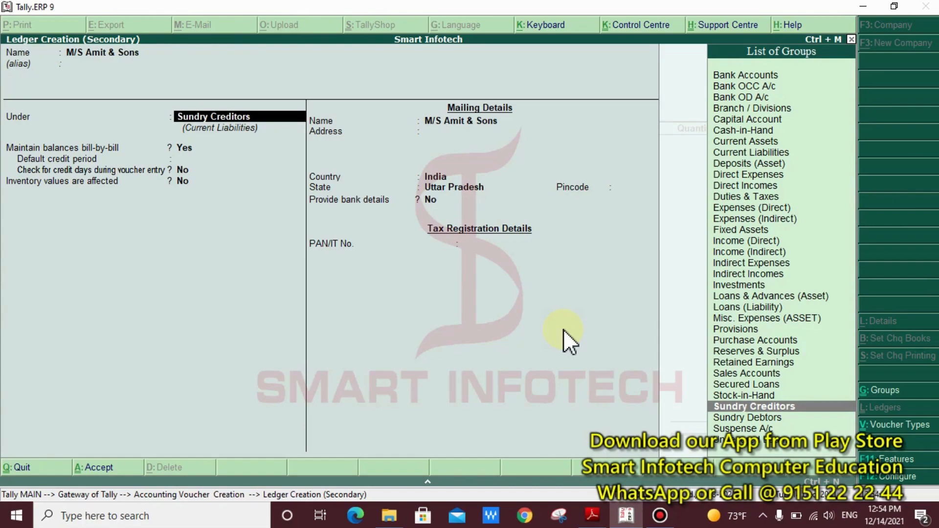
{"action": "key", "text": "Down"}
{"action": "key", "text": "Return"}
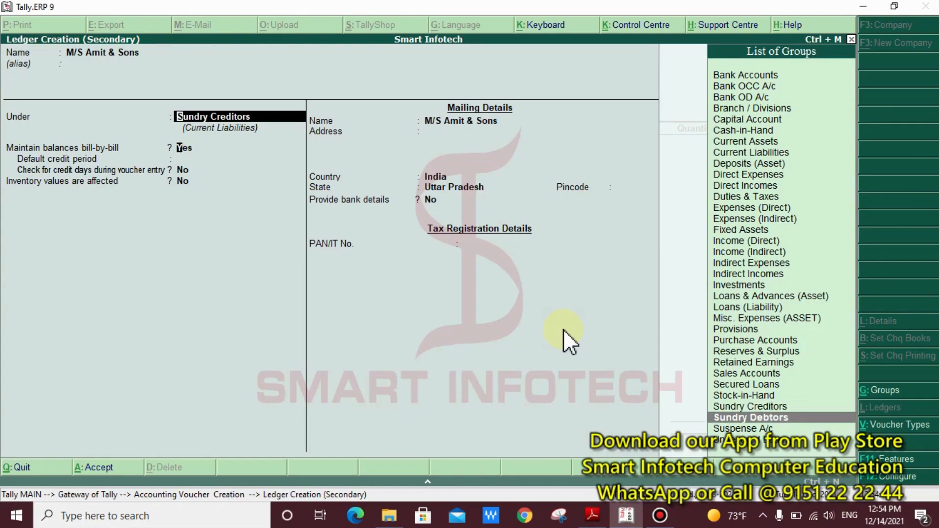
{"action": "key", "text": "ctrl+2"}
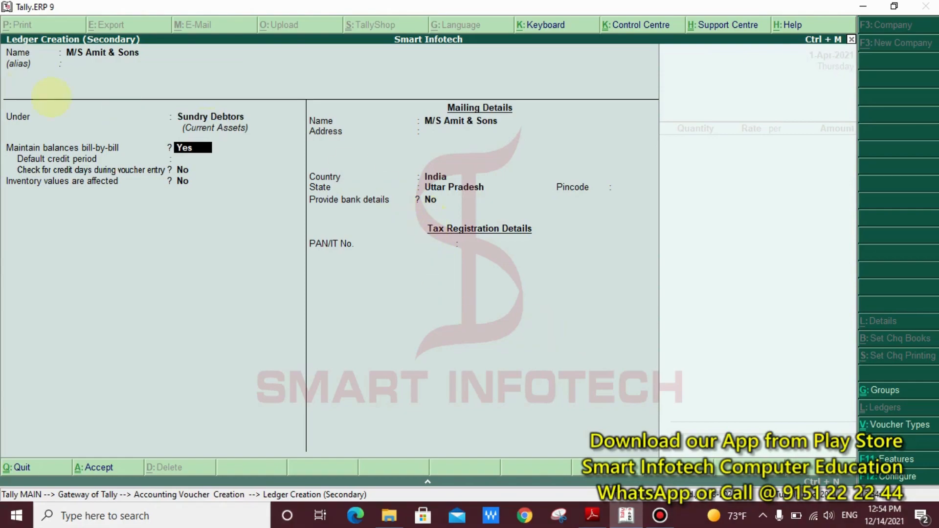
{"action": "left_click_drag", "start_coordinate": [158, 97], "coordinate": [265, 126]}
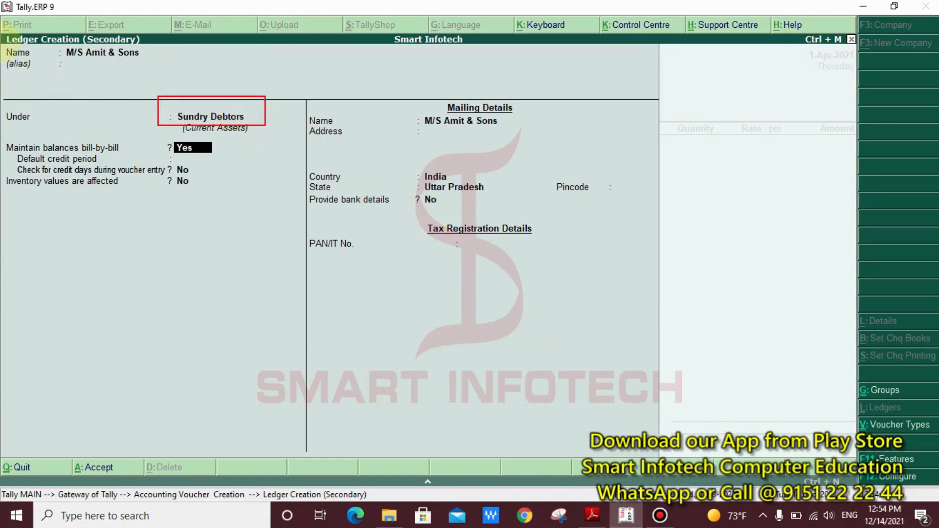
{"action": "left_click_drag", "start_coordinate": [52, 26], "coordinate": [202, 104]}
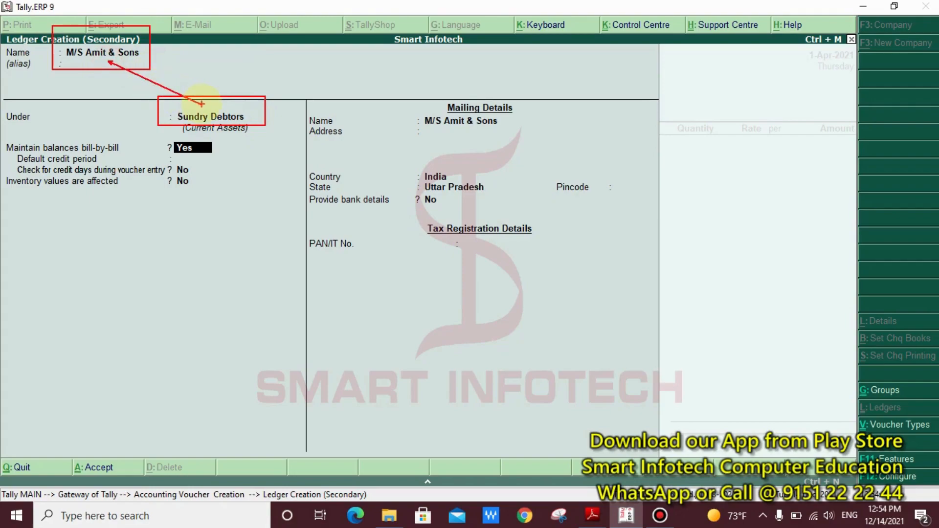
{"action": "key", "text": "Escape"}
Accept the remaining default ledger and mailing details and save the new ledger as the voucher's party account.
{"action": "key", "text": "Return"}
{"action": "key", "text": "Return"}
{"action": "key", "text": "Return"}
{"action": "key", "text": "Return"}
{"action": "key", "text": "Return"}
{"action": "key", "text": "Return"}
{"action": "key", "text": "Return"}
{"action": "key", "text": "Return"}
{"action": "key", "text": "Return"}
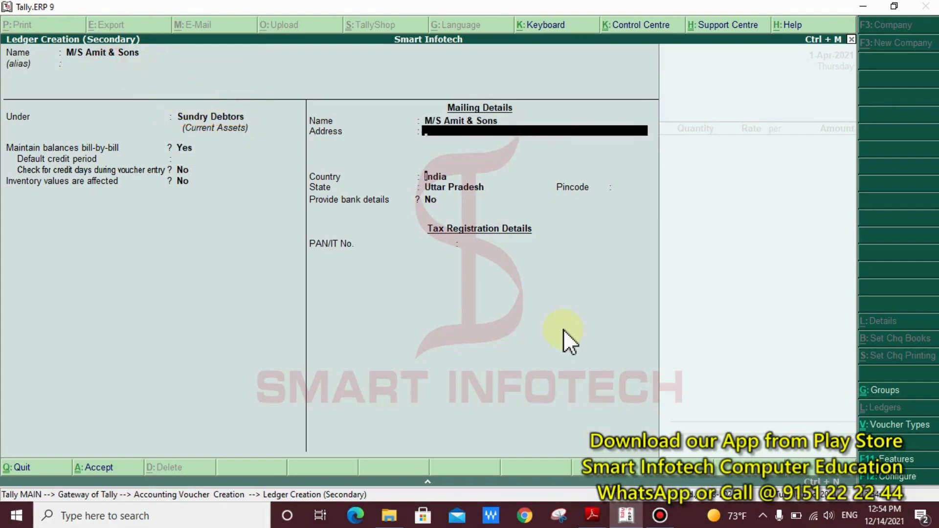
{"action": "key", "text": "Return"}
{"action": "key", "text": "Return"}
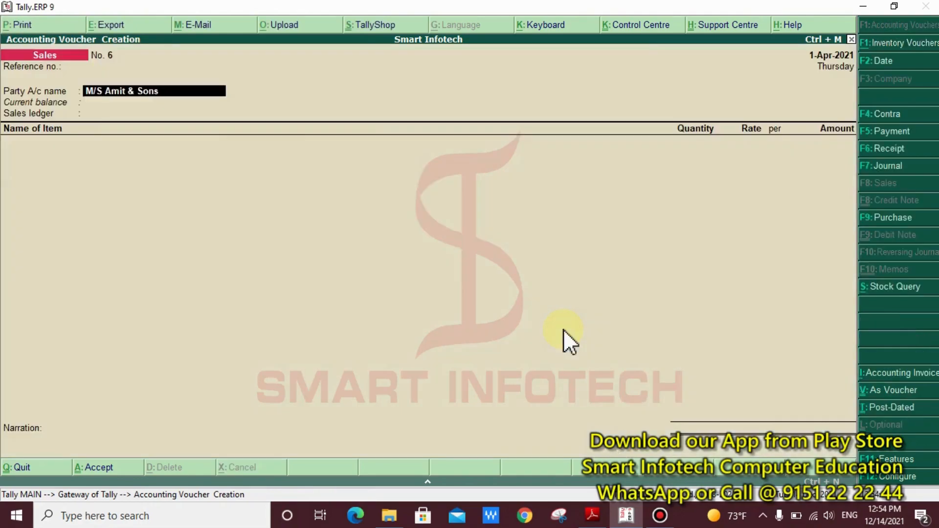
Accept the party with blank despatch and order details, and choose Sales as the sales ledger.
{"action": "key", "text": "Return"}
{"action": "key", "text": "Return"}
{"action": "key", "text": "Return"}
{"action": "key", "text": "Return"}
{"action": "key", "text": "Return"}
{"action": "key", "text": "Return"}
{"action": "key", "text": "Return"}
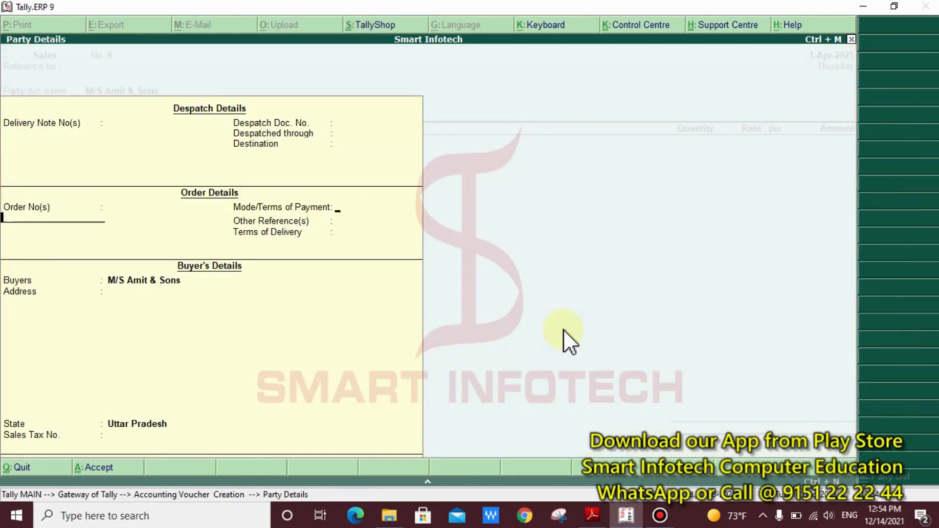
{"action": "key", "text": "Return"}
{"action": "key", "text": "Return"}
{"action": "key", "text": "Return"}
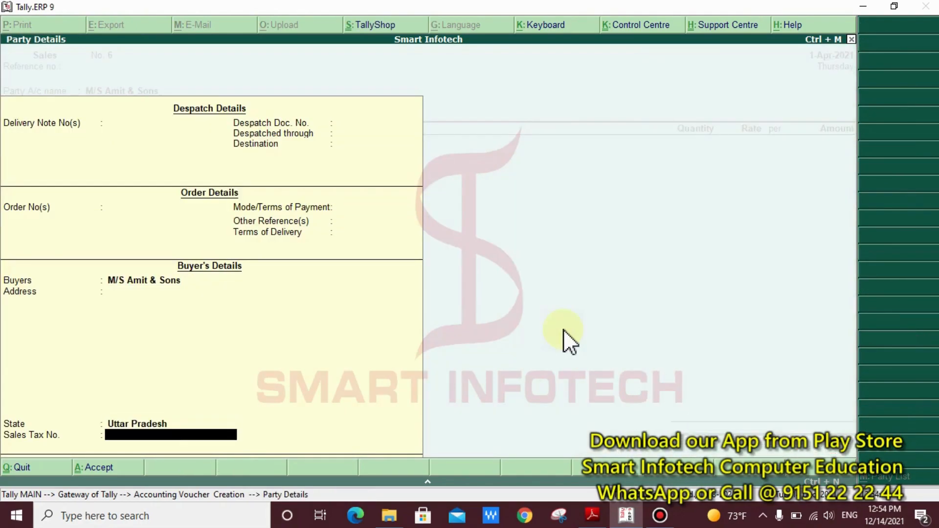
{"action": "key", "text": "Return"}
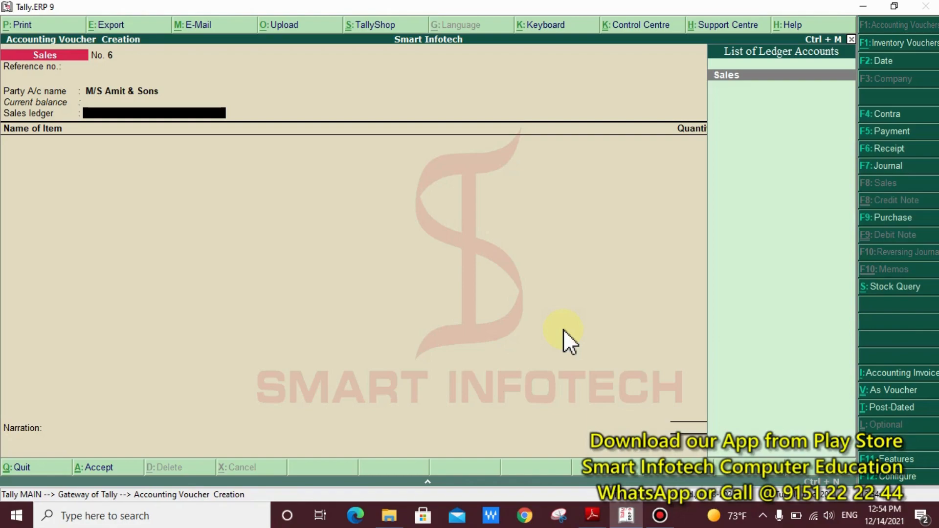
{"action": "key", "text": "Return"}
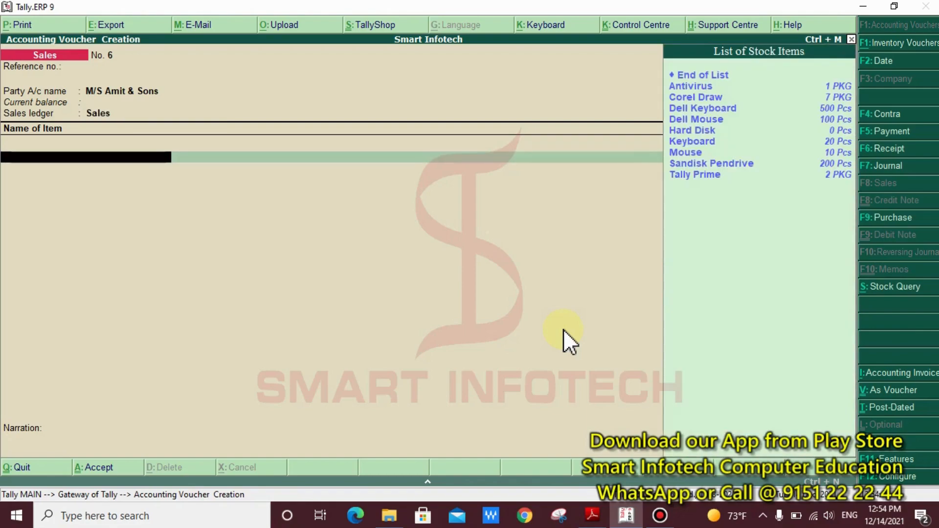
Check the sold items in the Adobe Reader assignment and add Sandisk Pendrive as the first item of the Tally.ERP 9 voucher.
{"action": "left_click", "coordinate": [593, 516]}
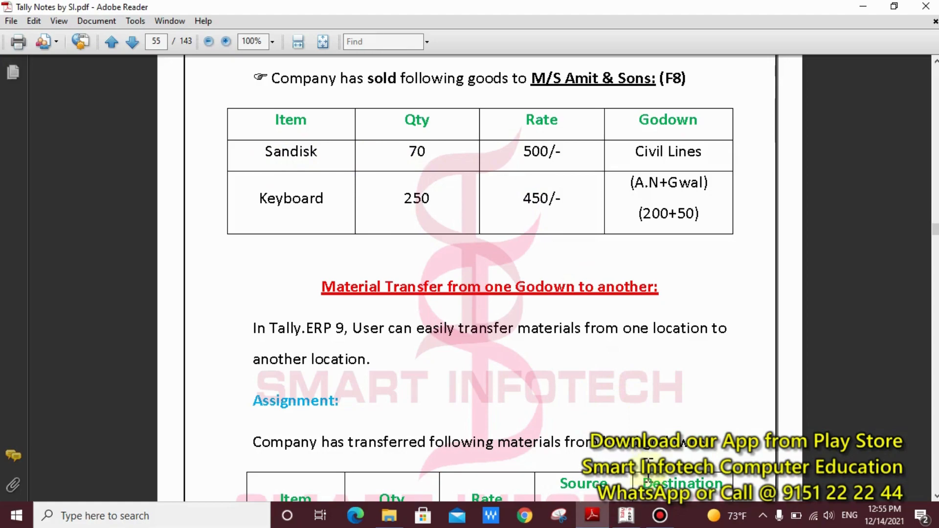
{"action": "left_click", "coordinate": [627, 516]}
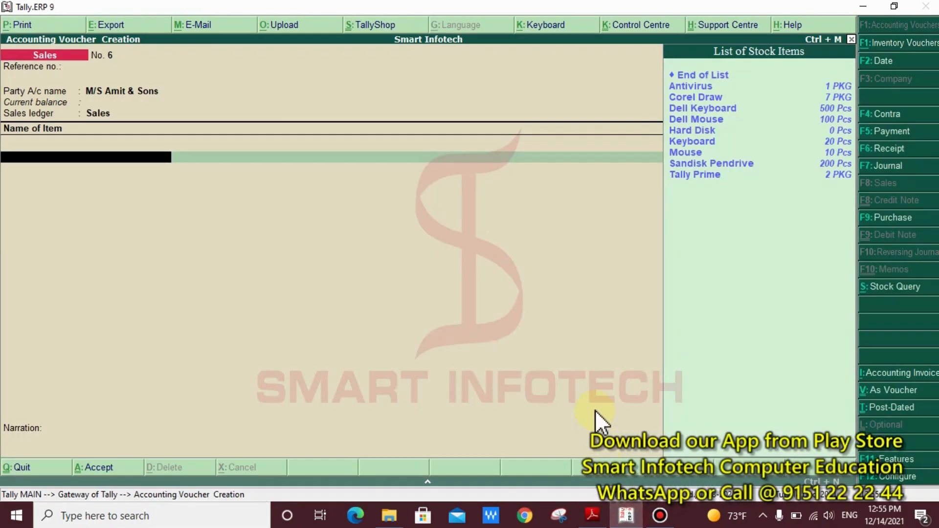
{"action": "type", "text": "S"}
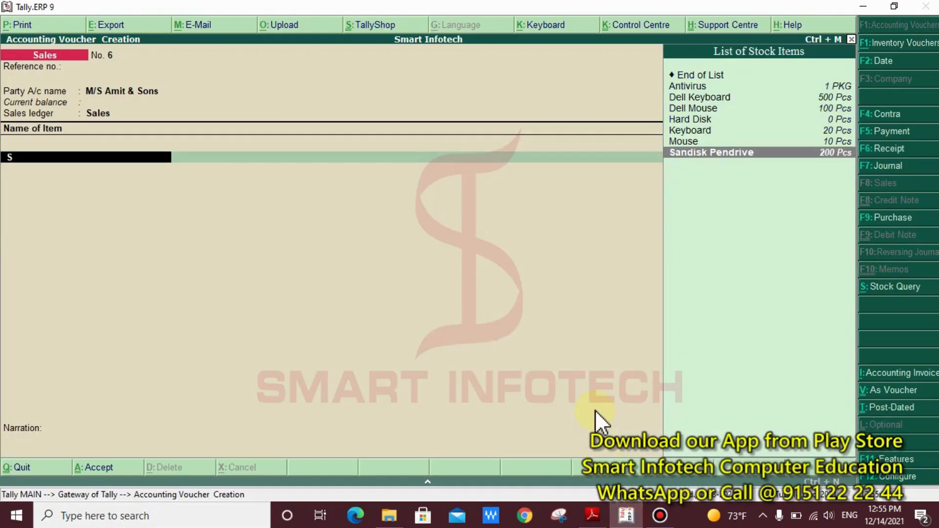
{"action": "key", "text": "Return"}
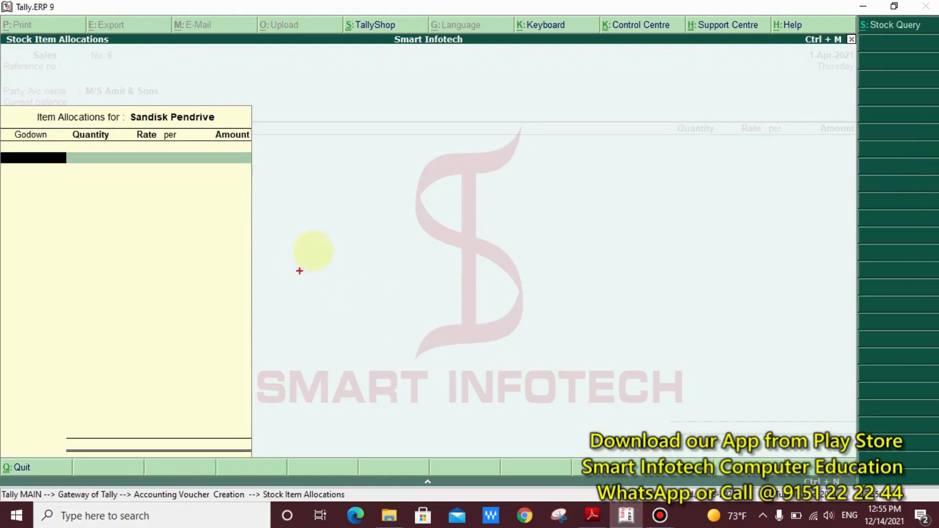
Bring up the godown list for the Sandisk Pendrive allocation and examine the stock held at each godown.
{"action": "mouse_move", "coordinate": [1, 97]}
{"action": "left_mouse_down"}
{"action": "mouse_move", "coordinate": [163, 180]}
{"action": "mouse_move", "coordinate": [292, 204]}
{"action": "left_mouse_up"}
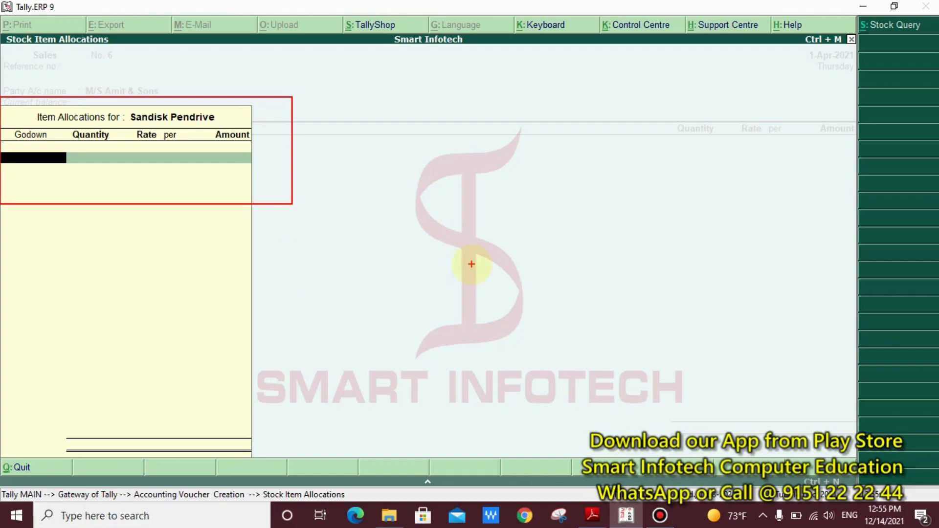
{"action": "key", "text": "Escape"}
{"action": "key", "text": "space"}
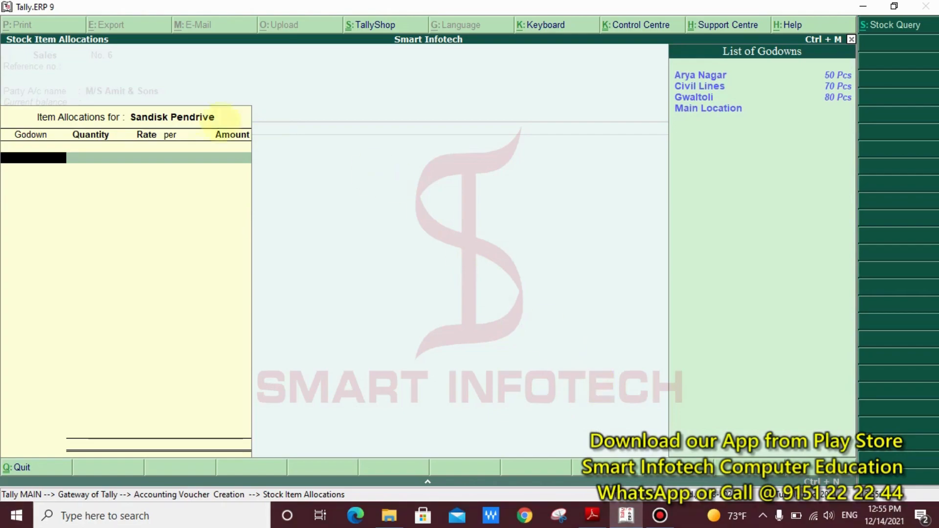
{"action": "left_click_drag", "start_coordinate": [121, 85], "coordinate": [269, 126]}
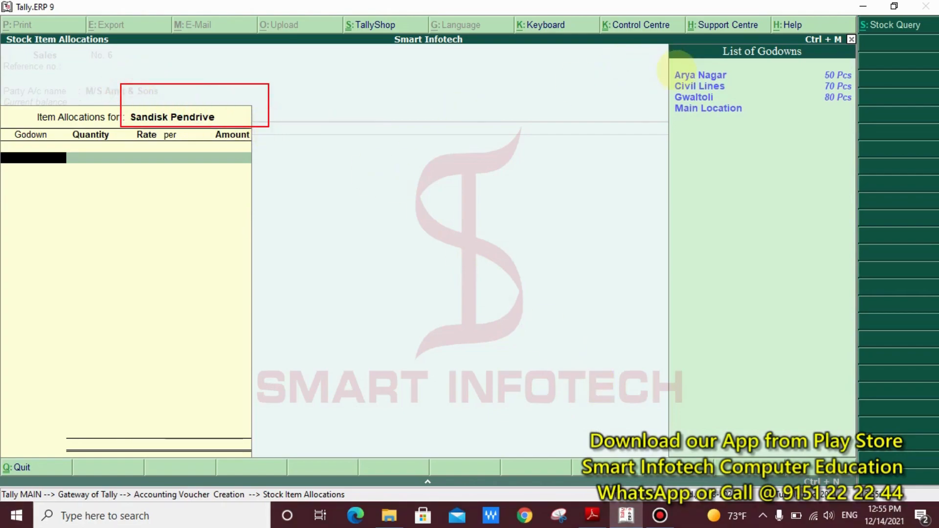
{"action": "mouse_move", "coordinate": [660, 65]}
{"action": "left_mouse_down"}
{"action": "mouse_move", "coordinate": [730, 83]}
{"action": "mouse_move", "coordinate": [860, 78]}
{"action": "left_mouse_up"}
{"action": "left_click_drag", "start_coordinate": [667, 78], "coordinate": [881, 91]}
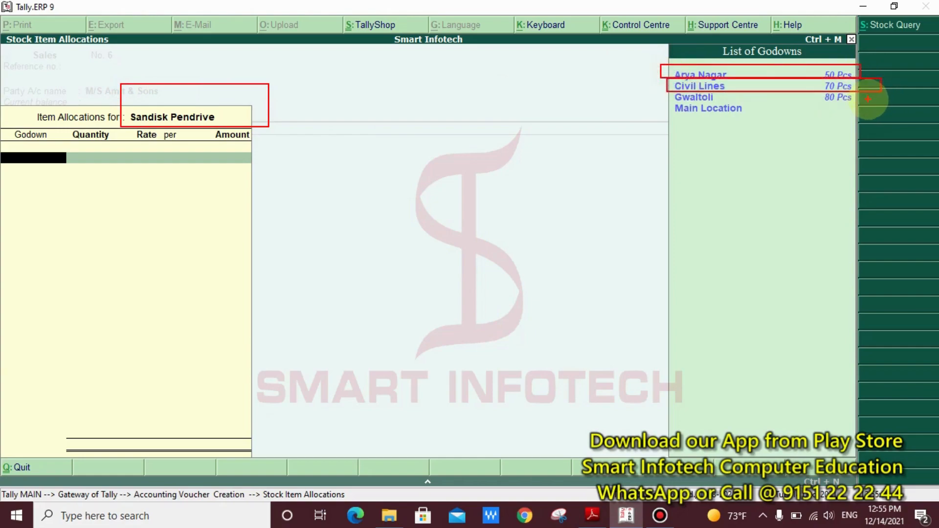
{"action": "key", "text": "Escape"}
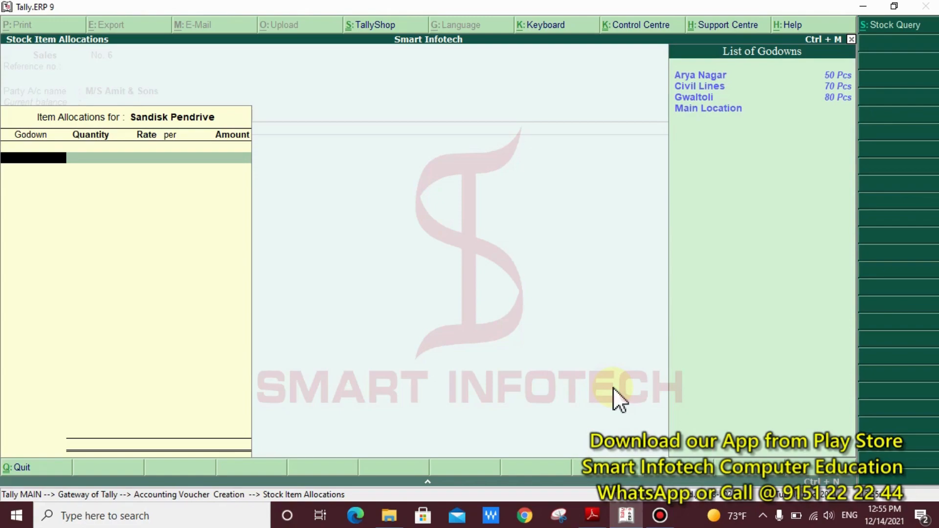
Check the Sandisk quantity and godown in the Adobe Reader assignment against the godown list in Tally.ERP 9.
{"action": "left_click", "coordinate": [592, 515]}
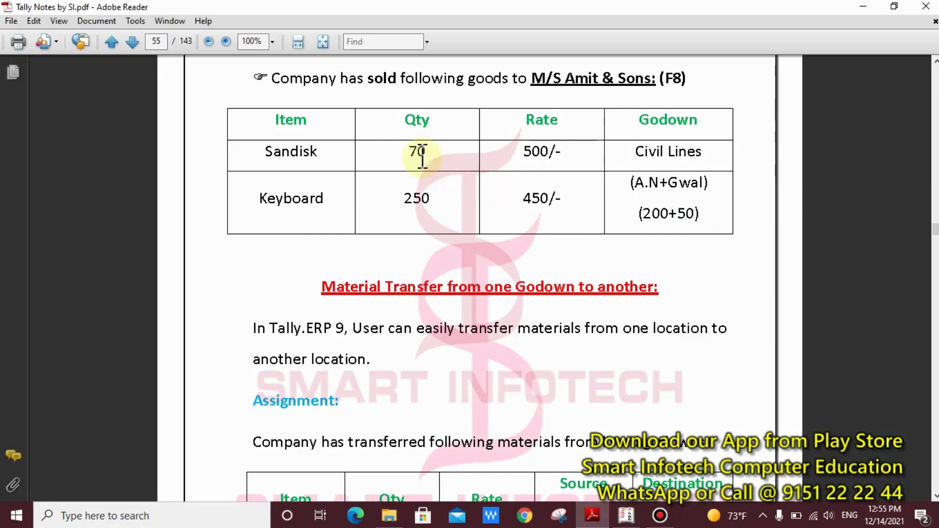
{"action": "left_click_drag", "start_coordinate": [377, 143], "coordinate": [439, 159]}
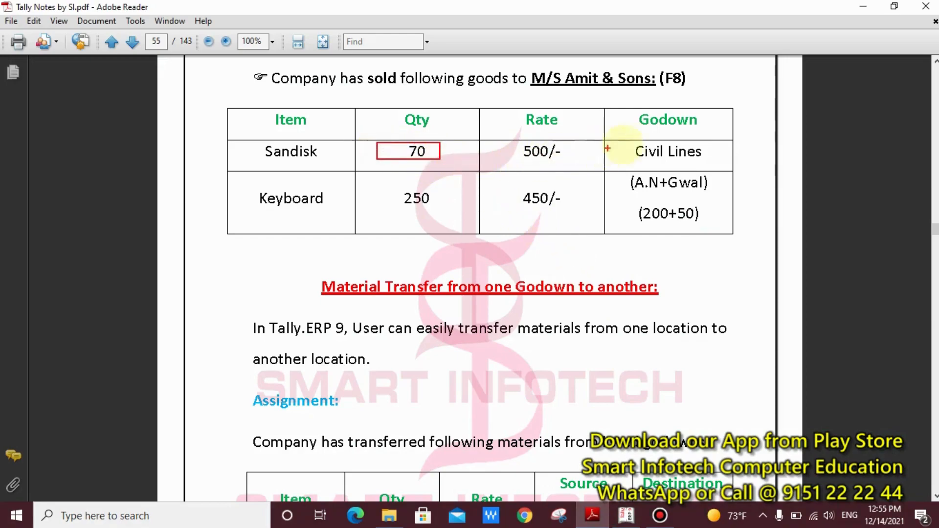
{"action": "left_click_drag", "start_coordinate": [612, 140], "coordinate": [713, 162]}
{"action": "key", "text": "Escape"}
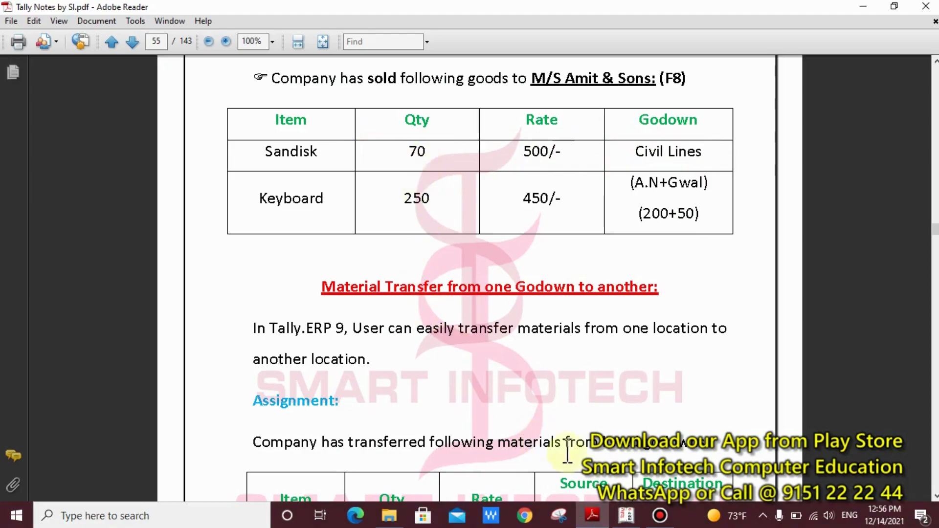
{"action": "left_click", "coordinate": [626, 515]}
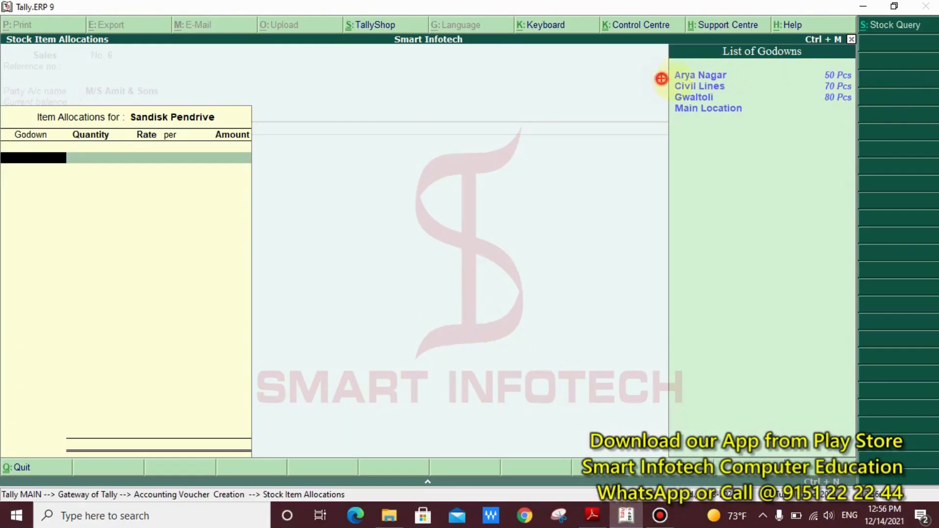
{"action": "left_click_drag", "start_coordinate": [661, 78], "coordinate": [869, 96]}
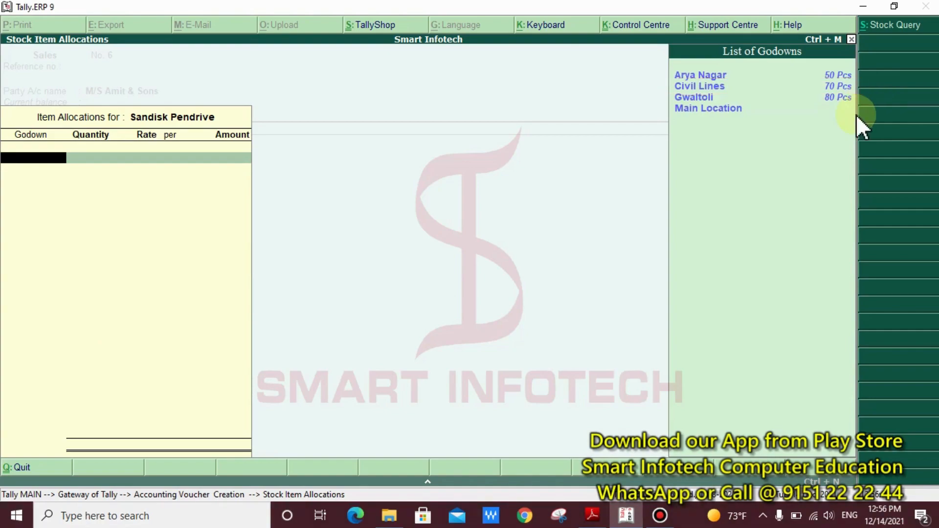
Allocate 70 Pcs of Sandisk Pendrive from the Civil Lines godown at a rate of 500 and accept the item line.
{"action": "key", "text": "Down"}
{"action": "key", "text": "Down"}
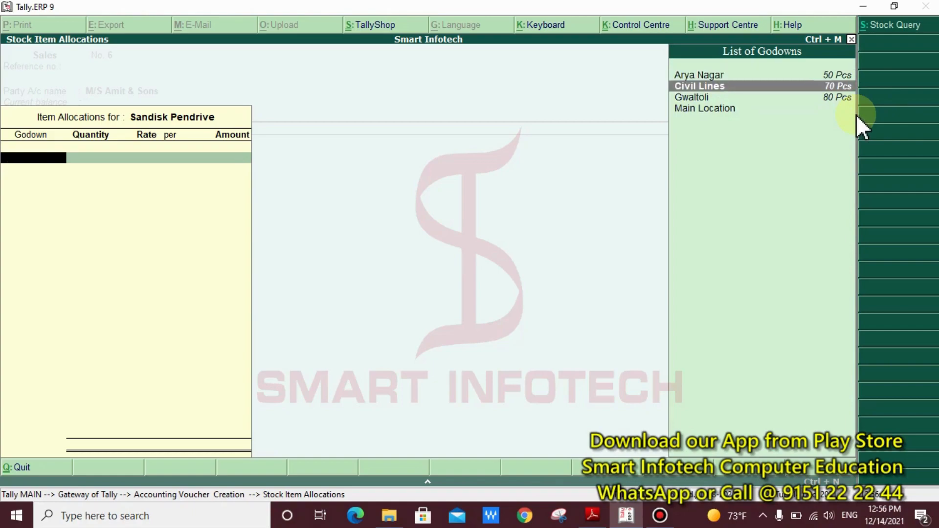
{"action": "key", "text": "Return"}
{"action": "type", "text": "70"}
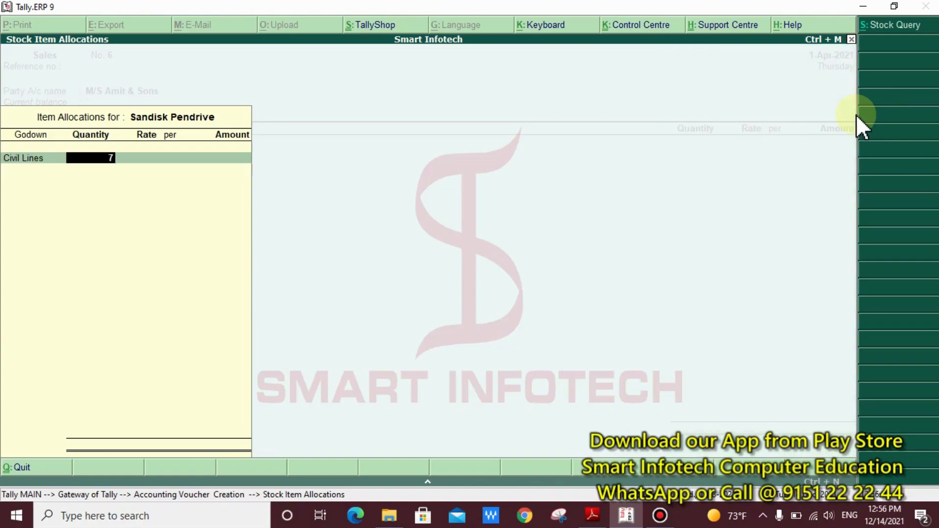
{"action": "key", "text": "Return"}
{"action": "type", "text": "500"}
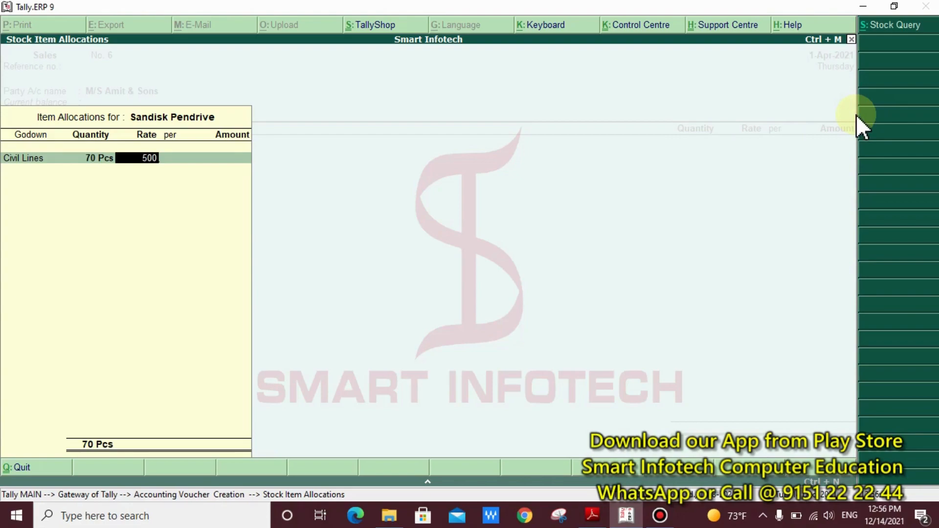
{"action": "key", "text": "Return"}
{"action": "key", "text": "Return"}
{"action": "key", "text": "Return"}
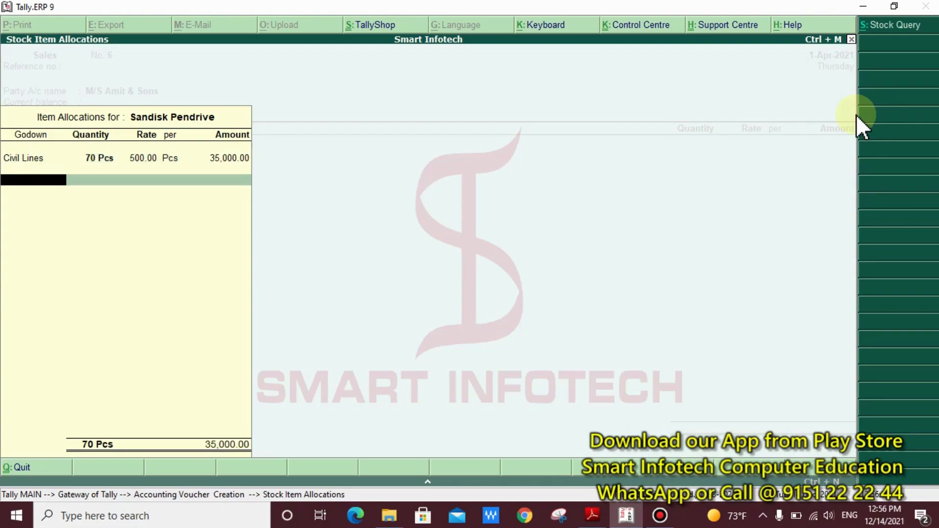
{"action": "key", "text": "Return"}
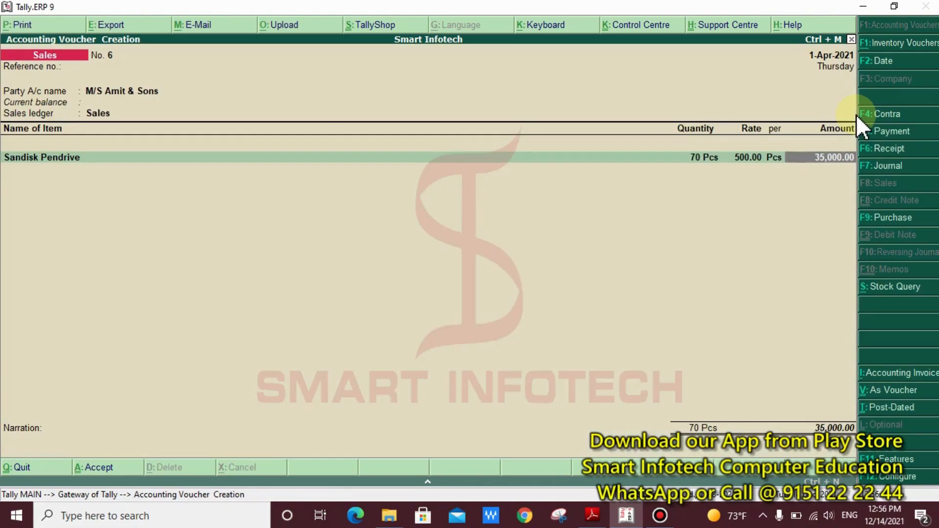
{"action": "key", "text": "Return"}
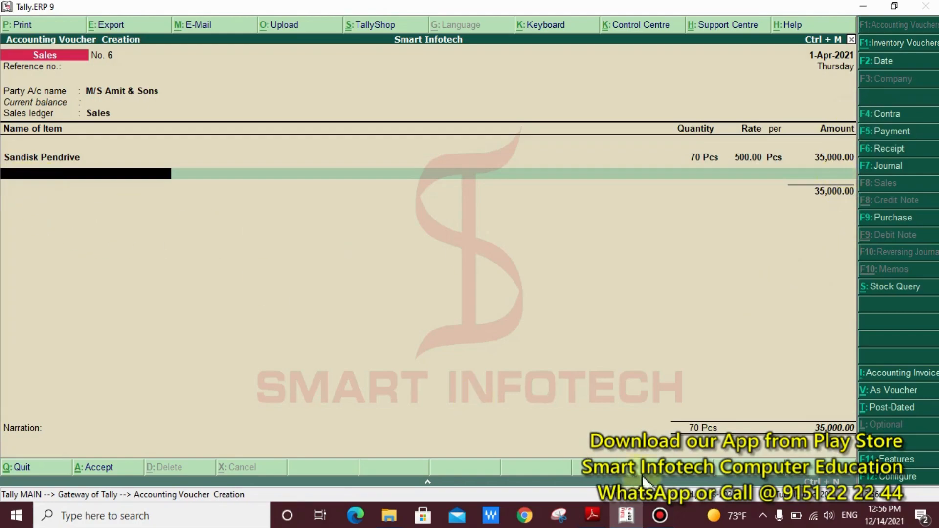
Check the keyboard sale in the Adobe Reader assignment and add Dell Keyboard as the second item of the Tally.ERP 9 voucher.
{"action": "left_click", "coordinate": [593, 516]}
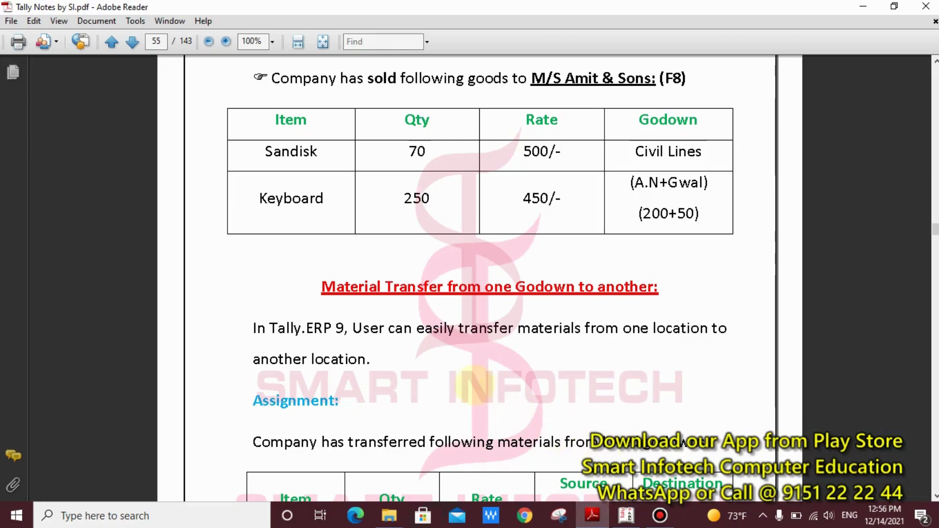
{"action": "left_click_drag", "start_coordinate": [173, 171], "coordinate": [395, 230]}
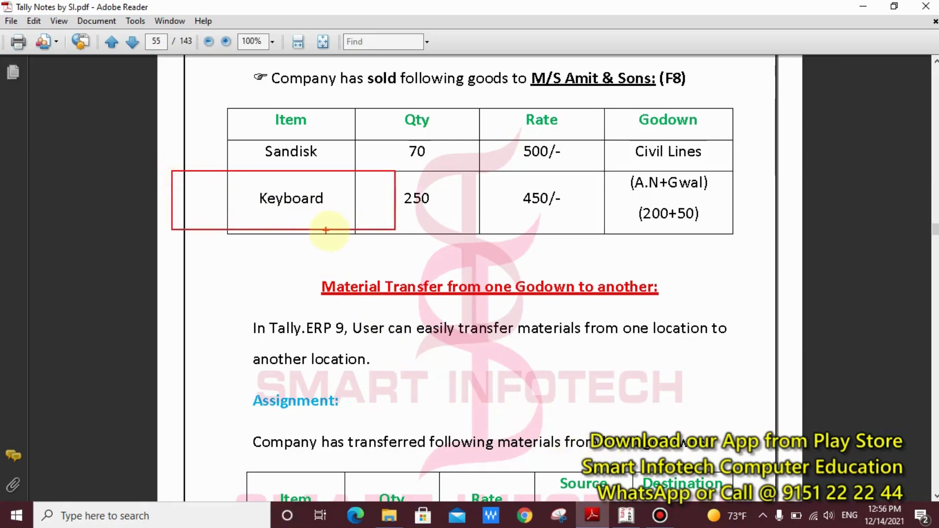
{"action": "left_click_drag", "start_coordinate": [391, 183], "coordinate": [450, 218]}
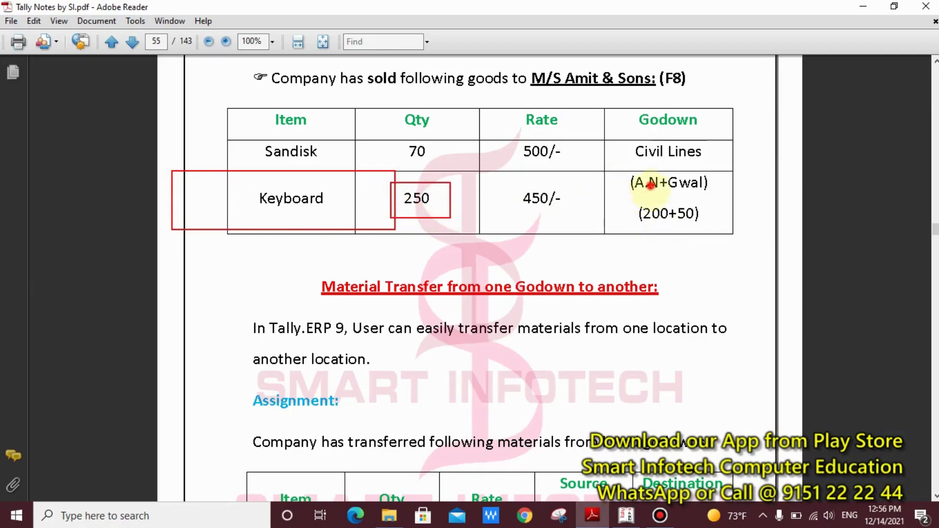
{"action": "mouse_move", "coordinate": [650, 222]}
{"action": "left_mouse_down"}
{"action": "mouse_move", "coordinate": [650, 186]}
{"action": "mouse_move", "coordinate": [683, 223]}
{"action": "left_mouse_up"}
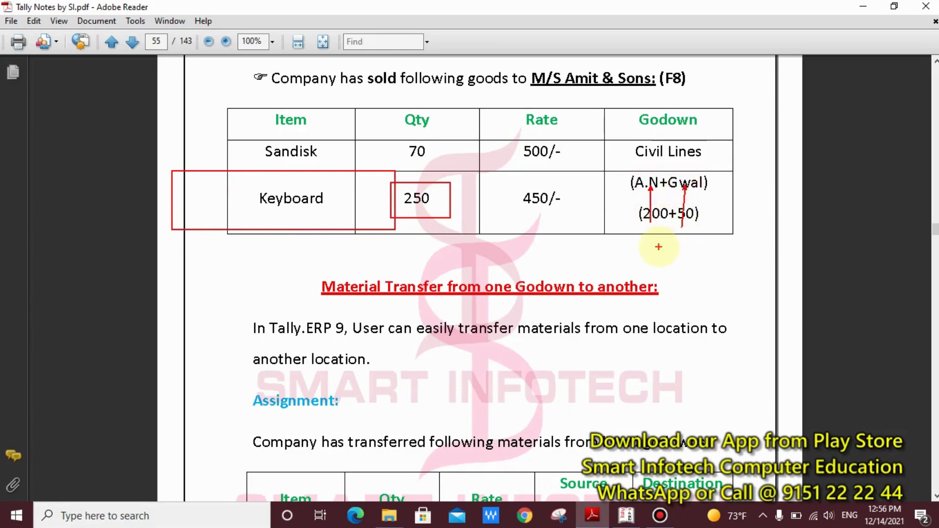
{"action": "left_click", "coordinate": [625, 514]}
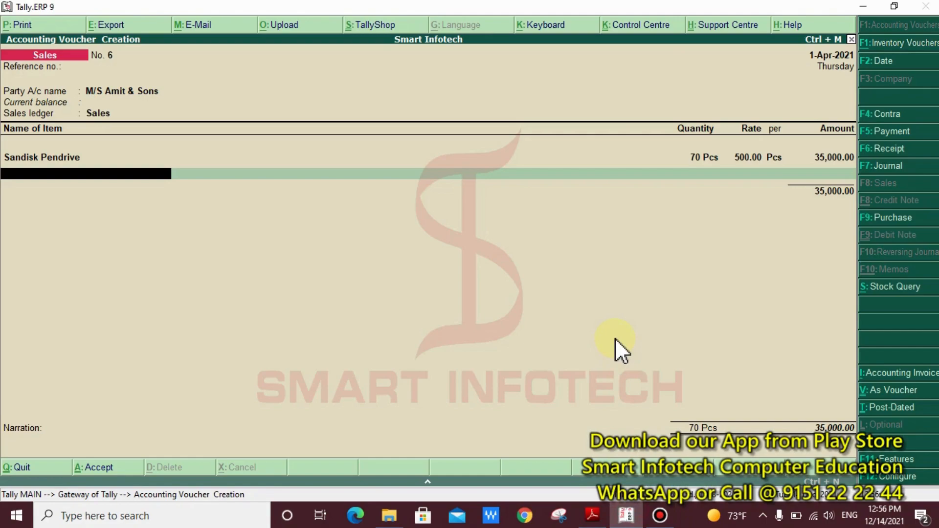
{"action": "type", "text": "D"}
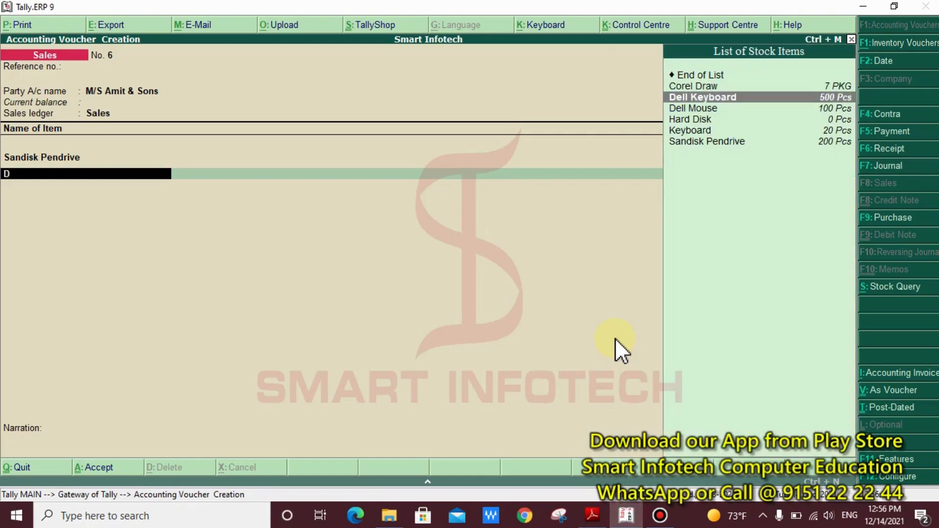
{"action": "key", "text": "Return"}
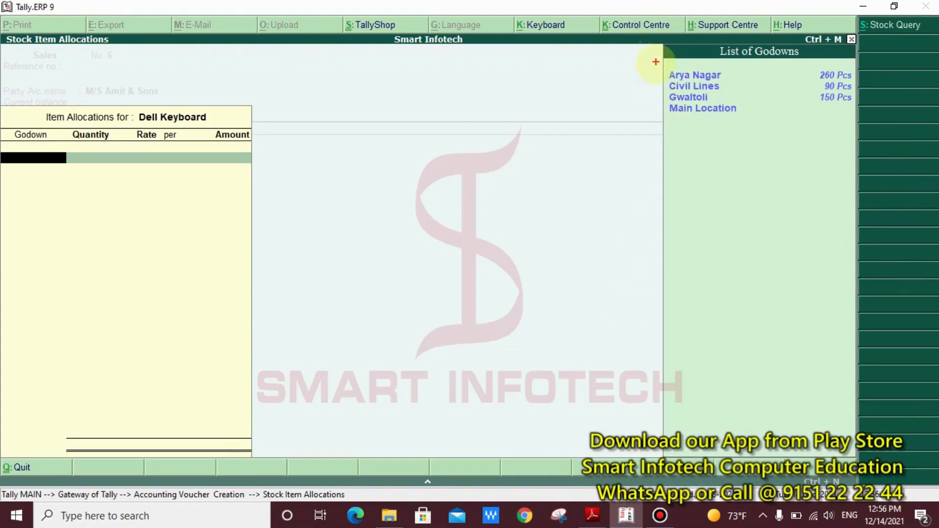
Compare the Dell Keyboard stock in each godown with the Arya Nagar and Gwaltoli split in the Adobe Reader assignment, and return to Tally.ERP 9.
{"action": "left_click_drag", "start_coordinate": [654, 64], "coordinate": [859, 123]}
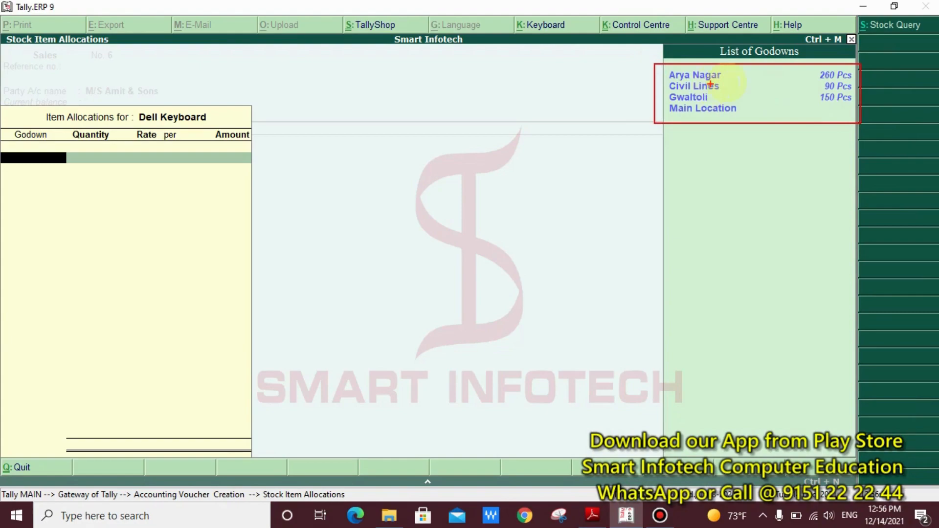
{"action": "left_click_drag", "start_coordinate": [819, 76], "coordinate": [724, 75]}
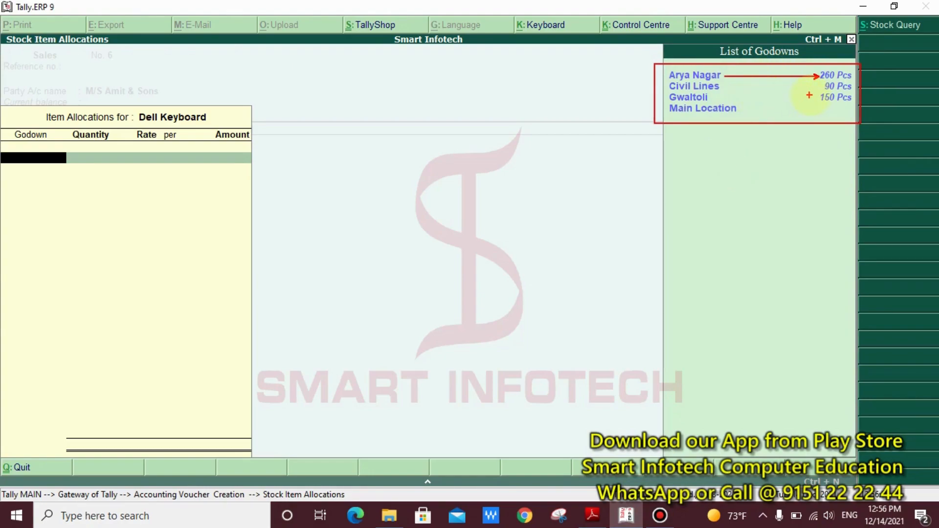
{"action": "left_click_drag", "start_coordinate": [815, 97], "coordinate": [714, 98]}
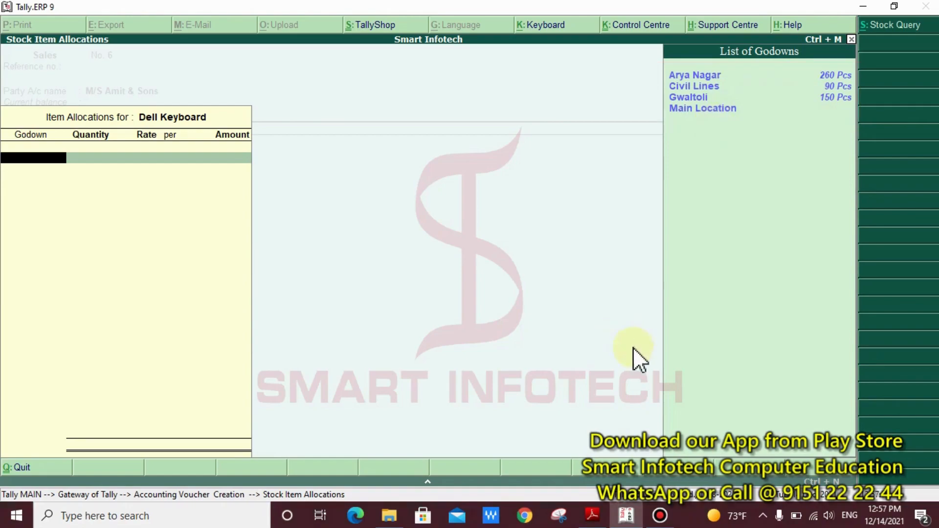
{"action": "left_click", "coordinate": [592, 514]}
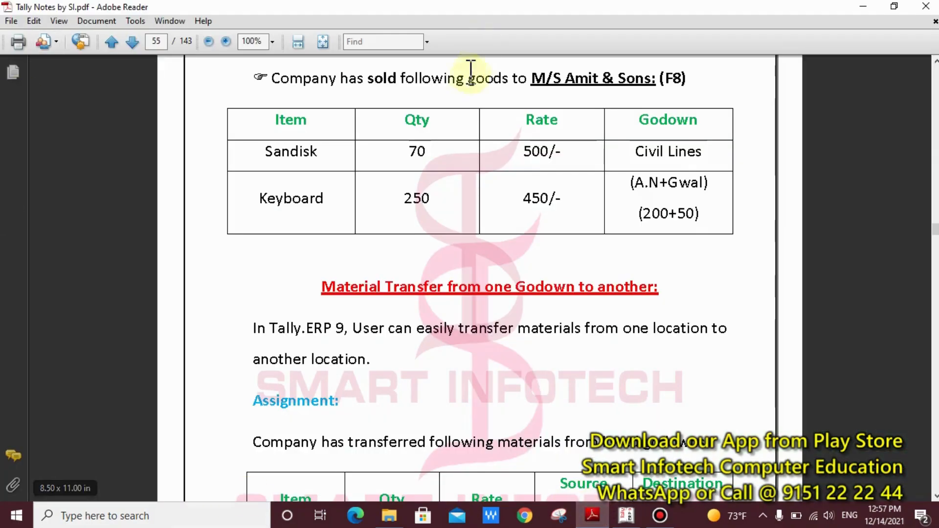
{"action": "left_click_drag", "start_coordinate": [386, 181], "coordinate": [462, 214]}
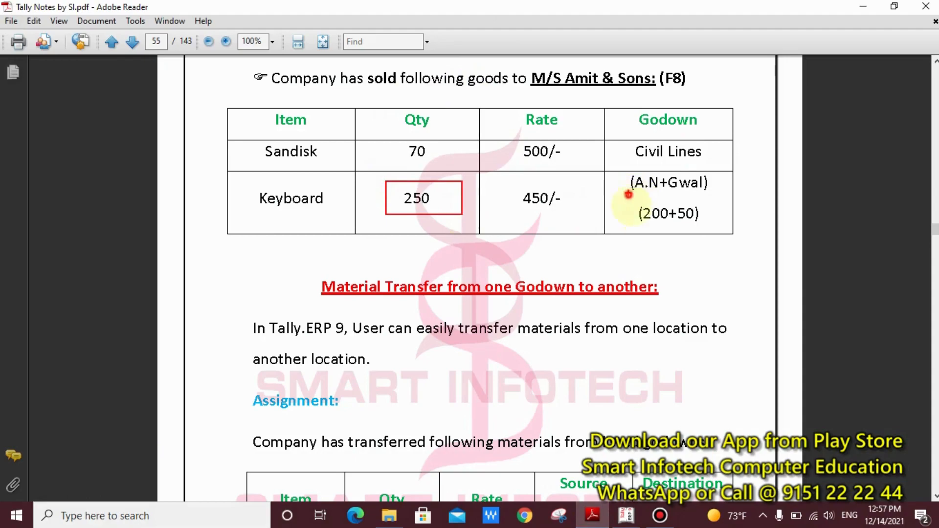
{"action": "left_click_drag", "start_coordinate": [628, 193], "coordinate": [664, 240]}
{"action": "left_click_drag", "start_coordinate": [667, 167], "coordinate": [708, 239]}
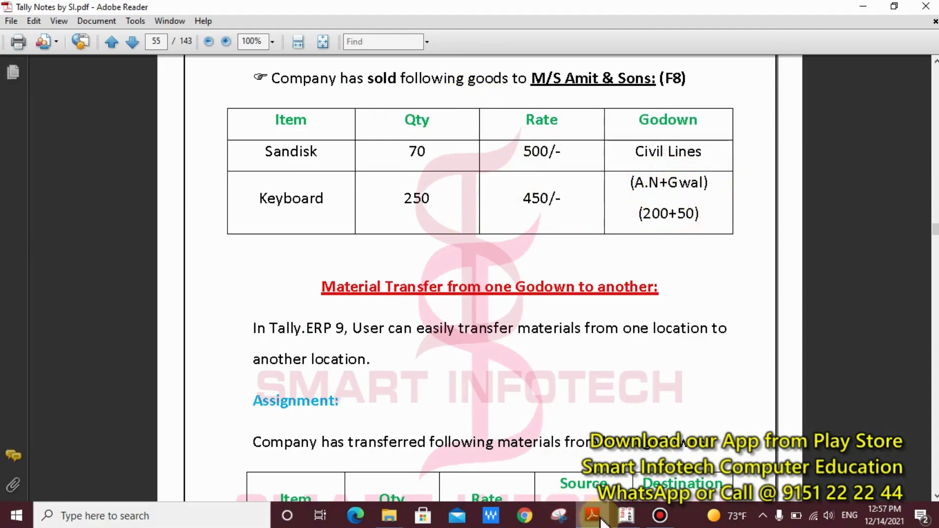
{"action": "left_click", "coordinate": [618, 518]}
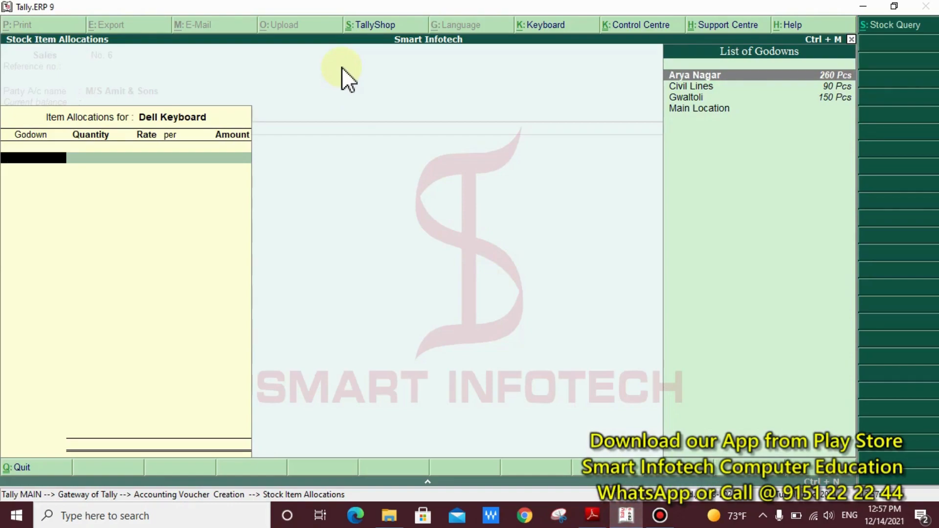
Allocate 200 Pcs of Dell Keyboard from Arya Nagar at a rate of 450, checking the rate in the Adobe Reader assignment.
{"action": "key", "text": "Return"}
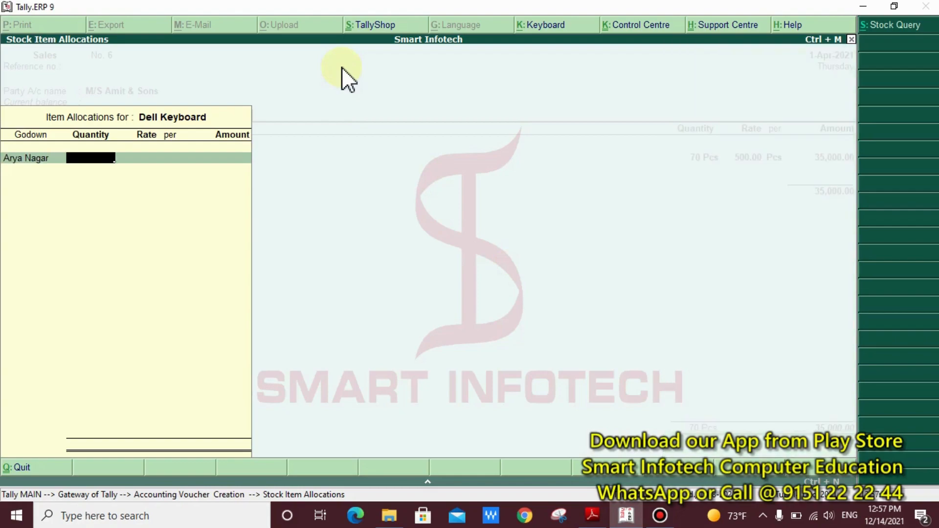
{"action": "type", "text": "200"}
{"action": "key", "text": "Return"}
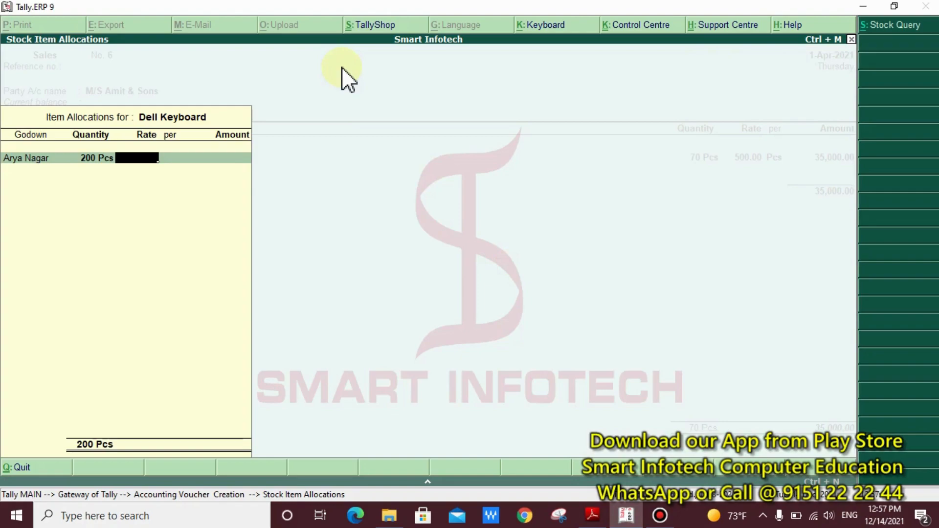
{"action": "left_click", "coordinate": [592, 516]}
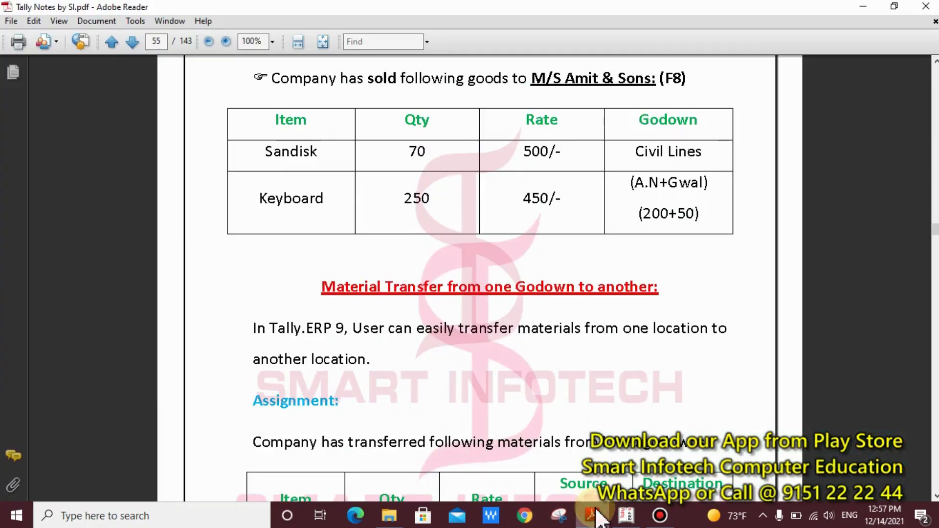
{"action": "left_click", "coordinate": [626, 516]}
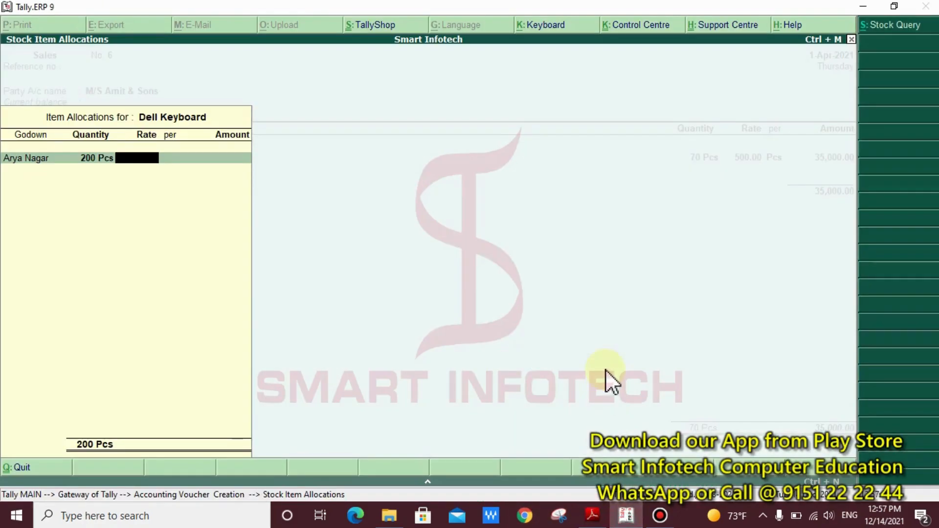
{"action": "type", "text": "450"}
{"action": "key", "text": "Return"}
{"action": "key", "text": "Return"}
{"action": "key", "text": "Return"}
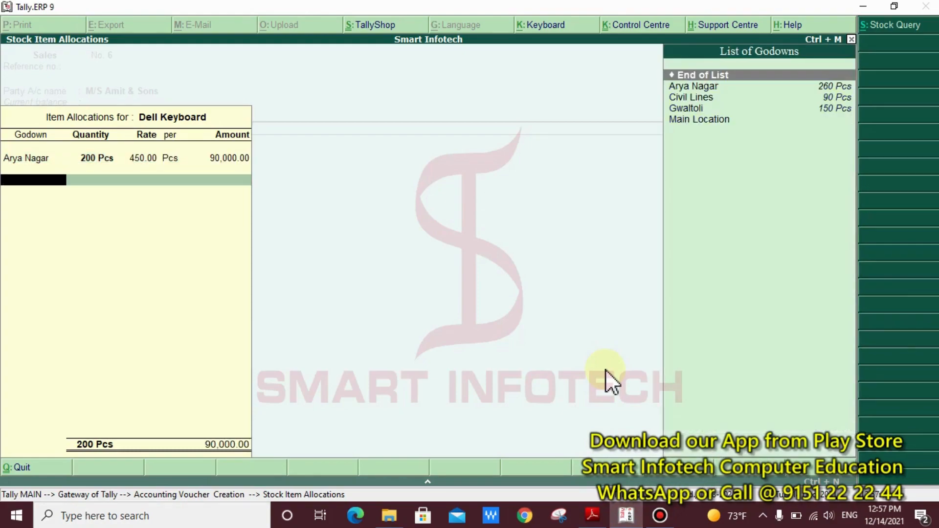
Allocate 50 Pcs of Dell Keyboard from the Gwaltoli godown at a rate of 450 and accept the item line.
{"action": "key", "text": "Down"}
{"action": "key", "text": "Down"}
{"action": "key", "text": "Down"}
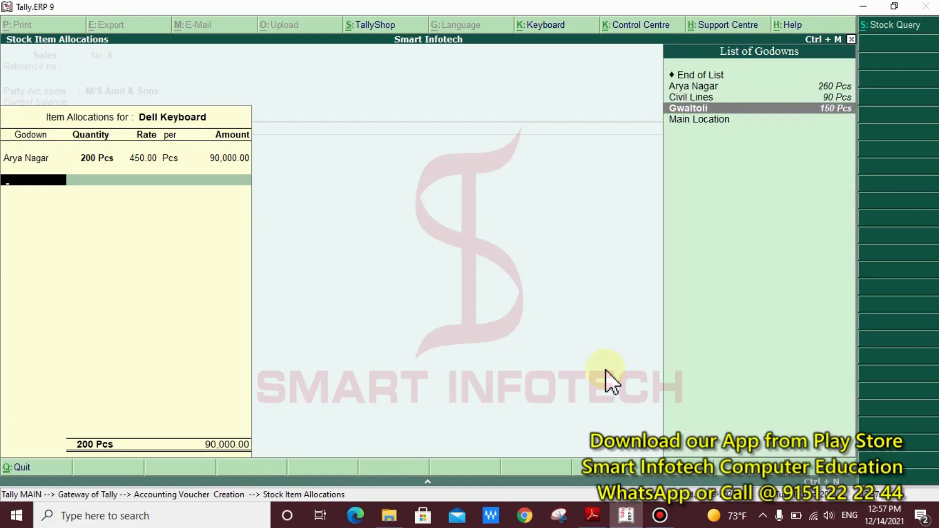
{"action": "key", "text": "Return"}
{"action": "type", "text": "50"}
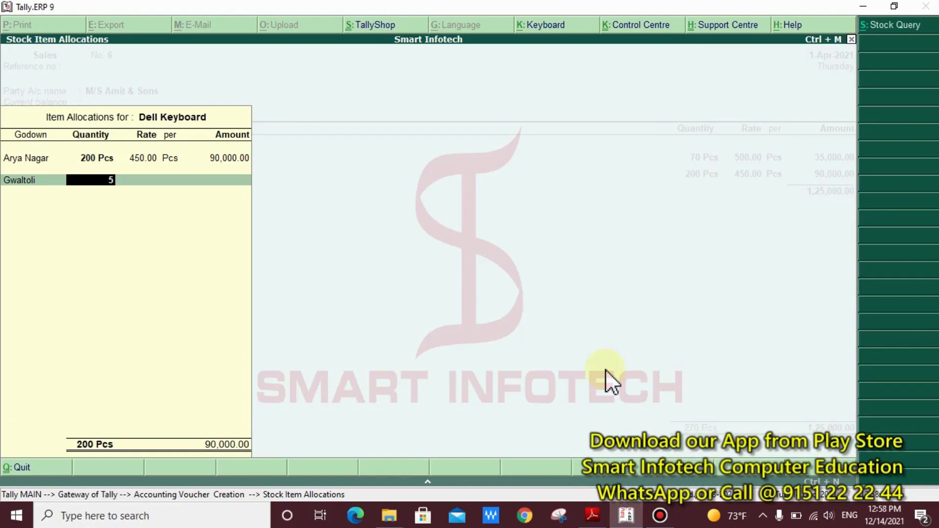
{"action": "key", "text": "Return"}
{"action": "key", "text": "Return"}
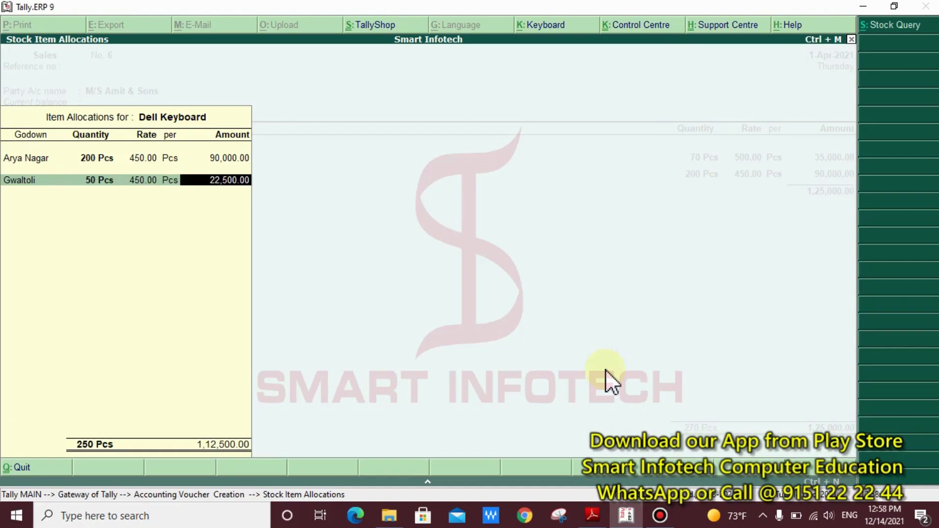
{"action": "key", "text": "Return"}
{"action": "key", "text": "Return"}
{"action": "key", "text": "Return"}
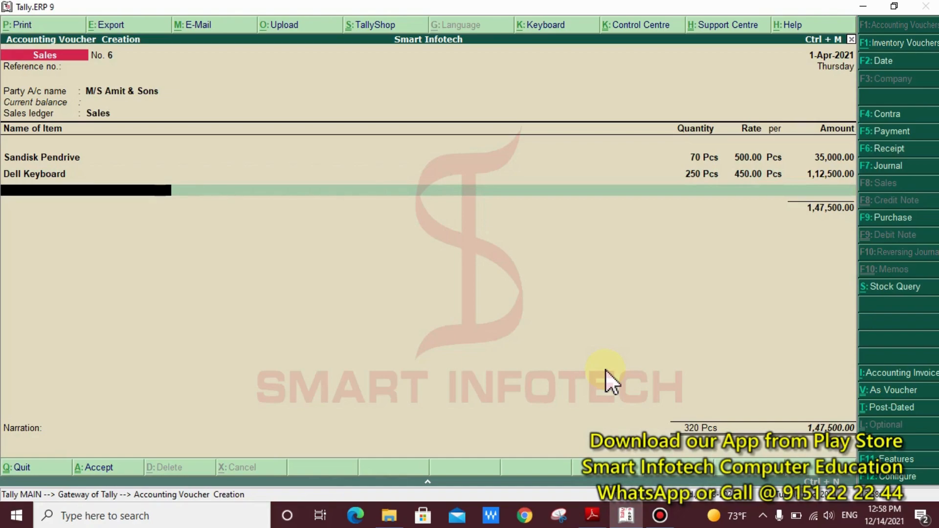
End the item list without a narration, save the sales voucher for M/S Amit & Sons, and leave voucher creation.
{"action": "key", "text": "Return"}
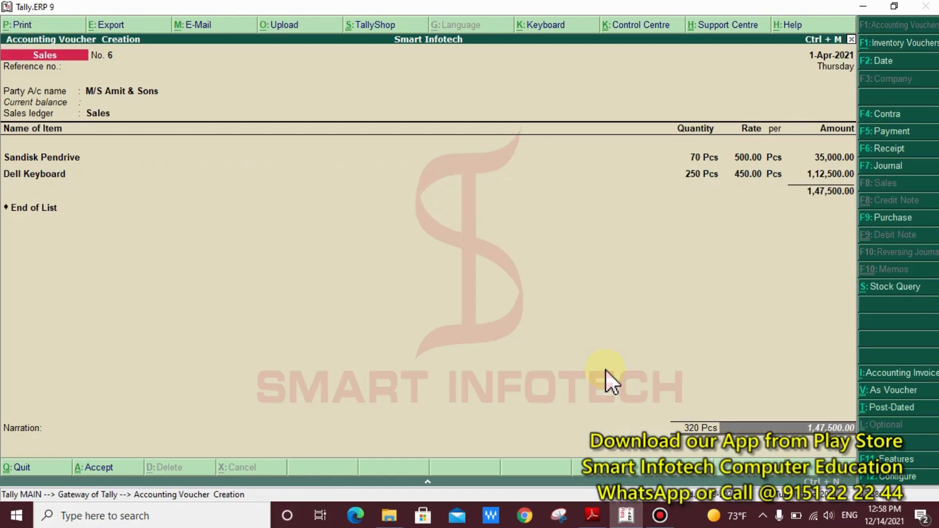
{"action": "key", "text": "Return"}
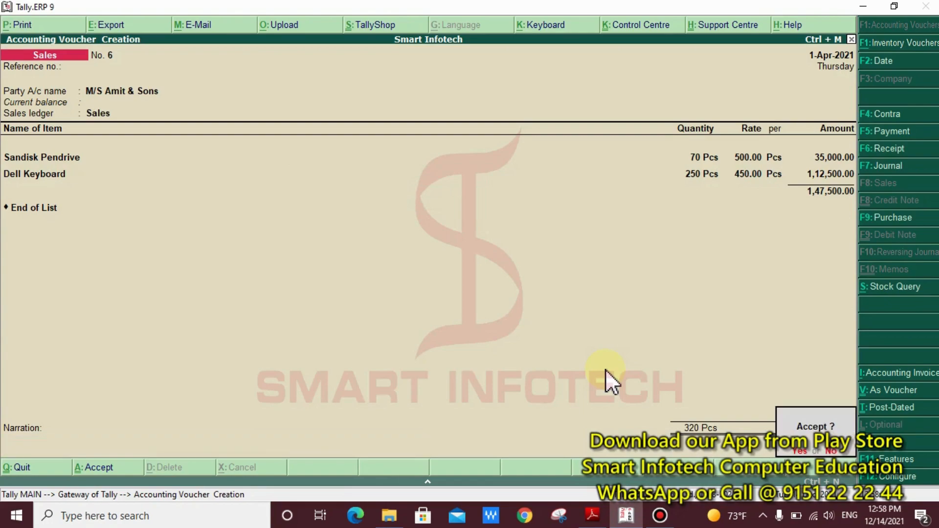
{"action": "key", "text": "Return"}
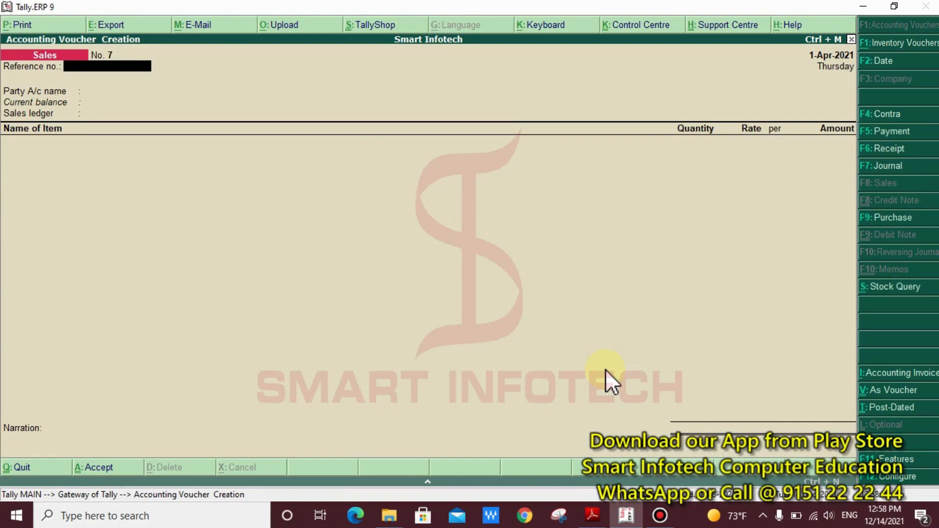
{"action": "key", "text": "Escape"}
{"action": "key", "text": "Return"}
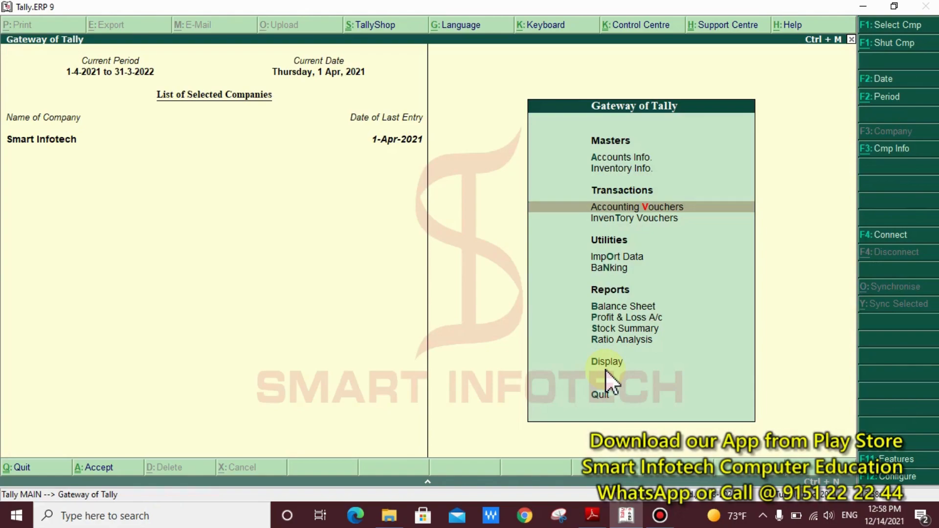
Display the godown summary for Arya Nagar from the inventory statements.
{"action": "key", "text": "Down"}
{"action": "key", "text": "Down"}
{"action": "key", "text": "Down"}
{"action": "key", "text": "Down"}
{"action": "key", "text": "Down"}
{"action": "key", "text": "Down"}
{"action": "key", "text": "Down"}
{"action": "key", "text": "Down"}
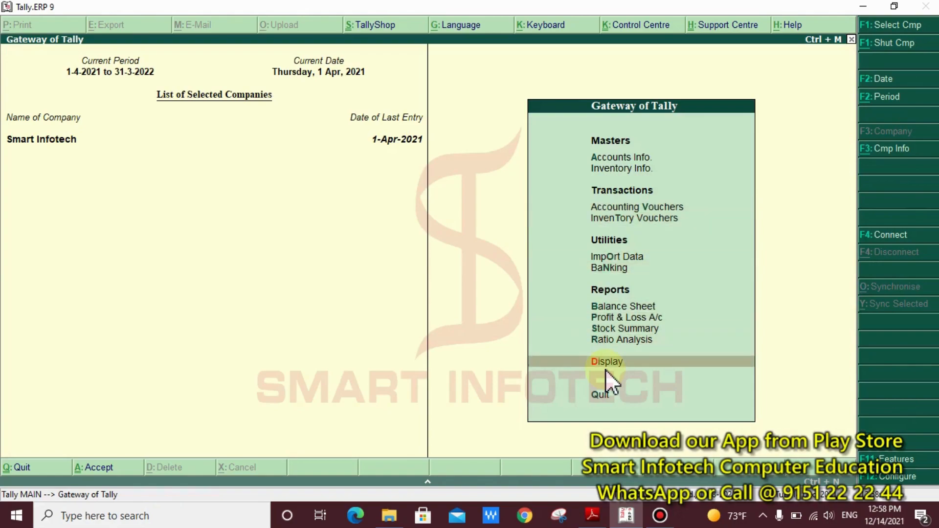
{"action": "key", "text": "Return"}
{"action": "key", "text": "Down"}
{"action": "key", "text": "Down"}
{"action": "key", "text": "Down"}
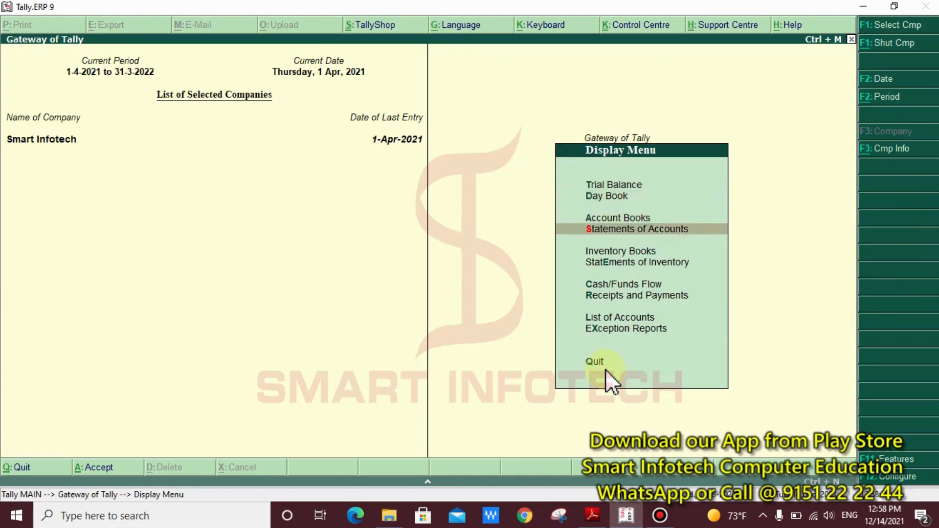
{"action": "key", "text": "Down"}
{"action": "key", "text": "Down"}
{"action": "key", "text": "Return"}
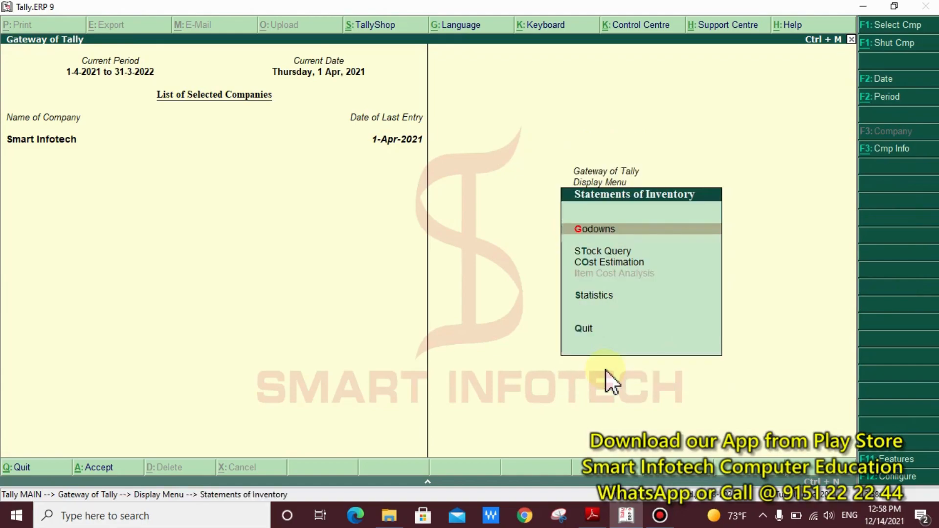
{"action": "key", "text": "Return"}
{"action": "key", "text": "Down"}
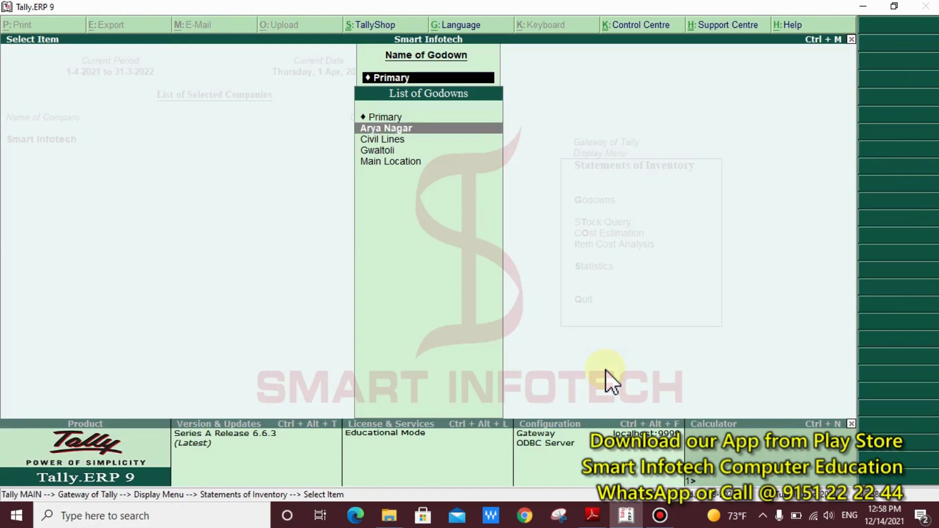
{"action": "key", "text": "Return"}
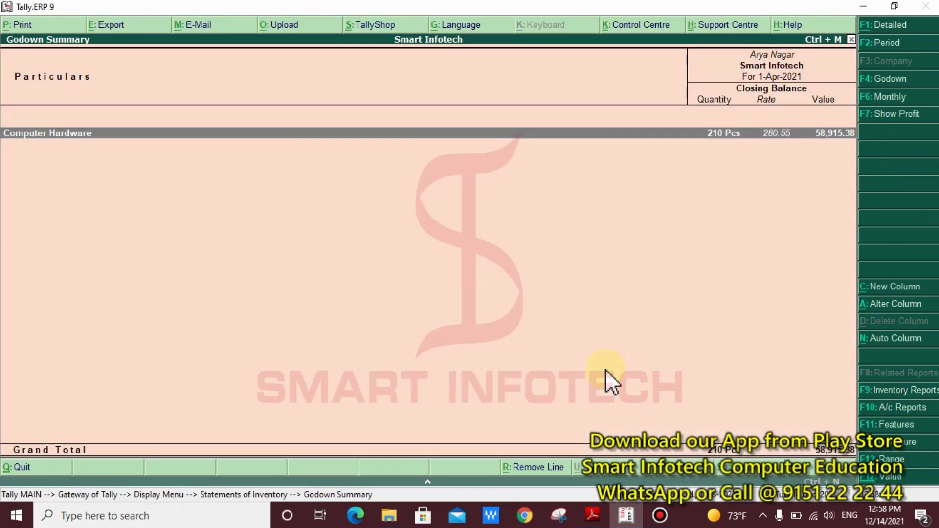